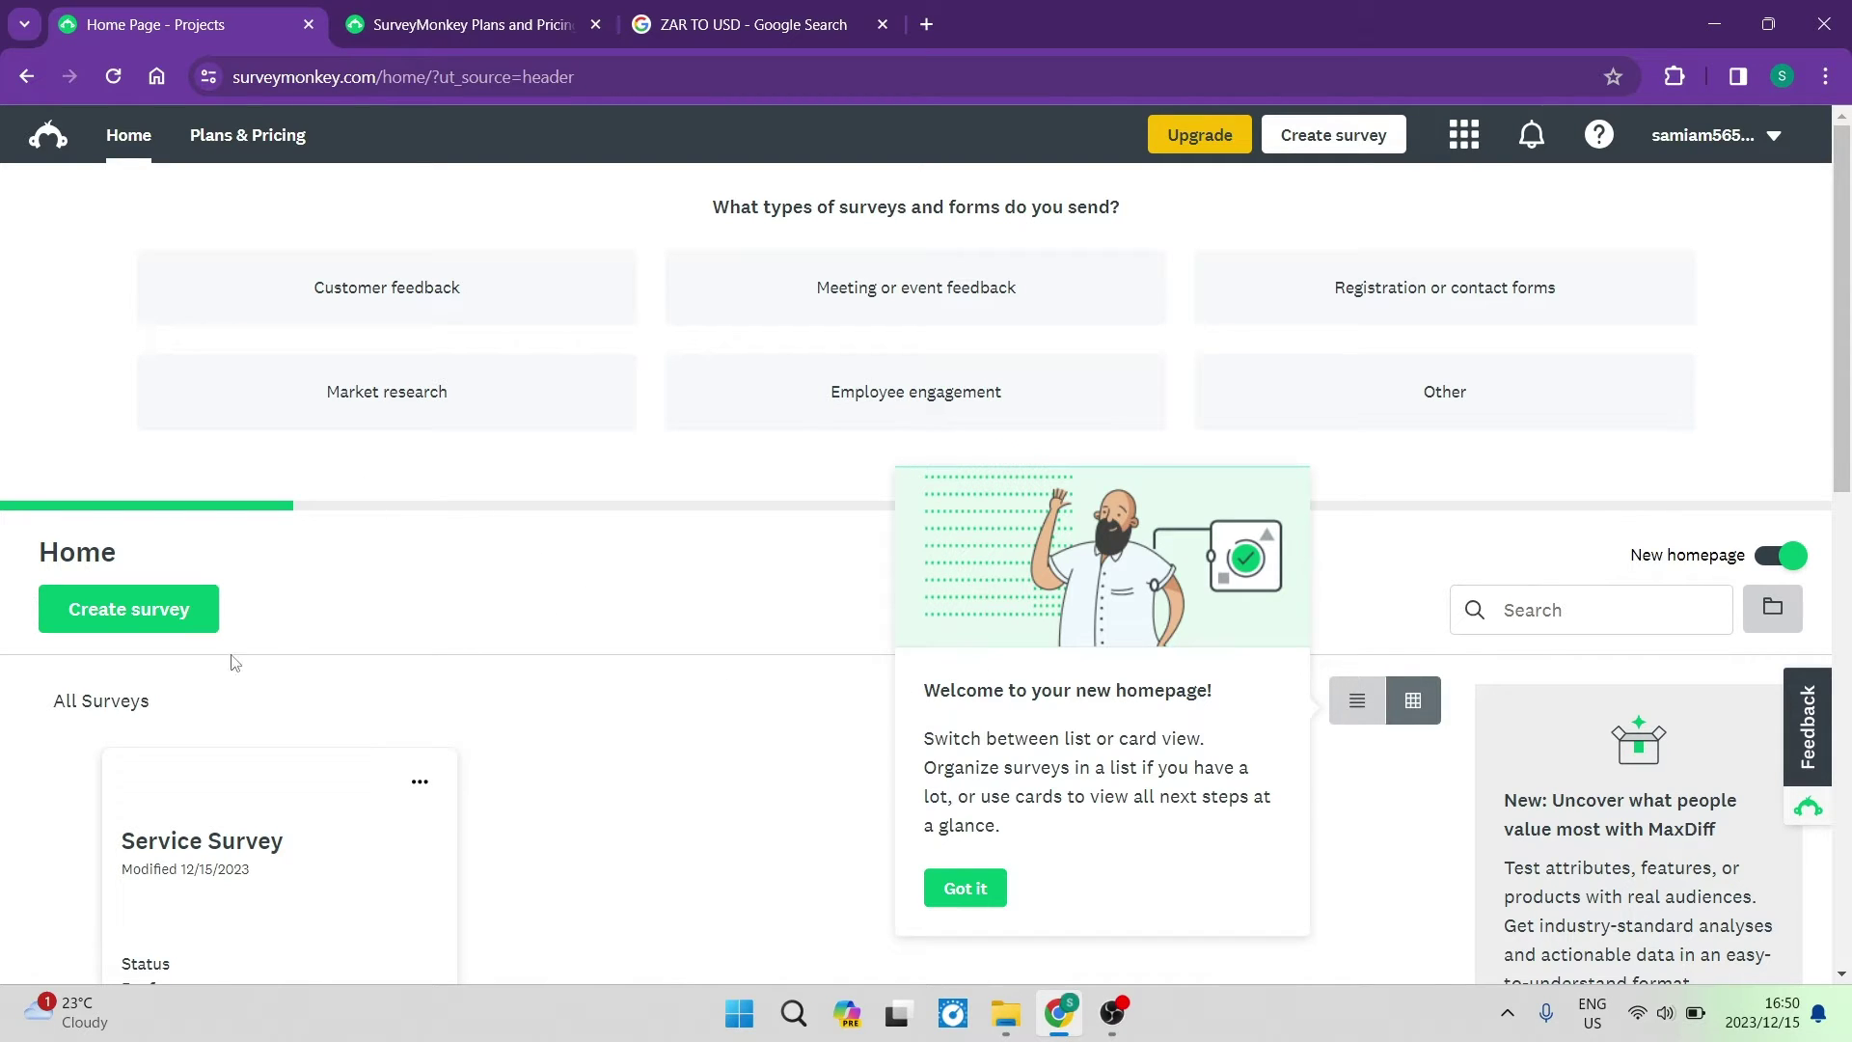
Dismiss the welcome popup on the SurveyMonkey home page
{"action": "scroll", "coordinate": [798, 599], "scroll_direction": "down", "scroll_amount": 4}
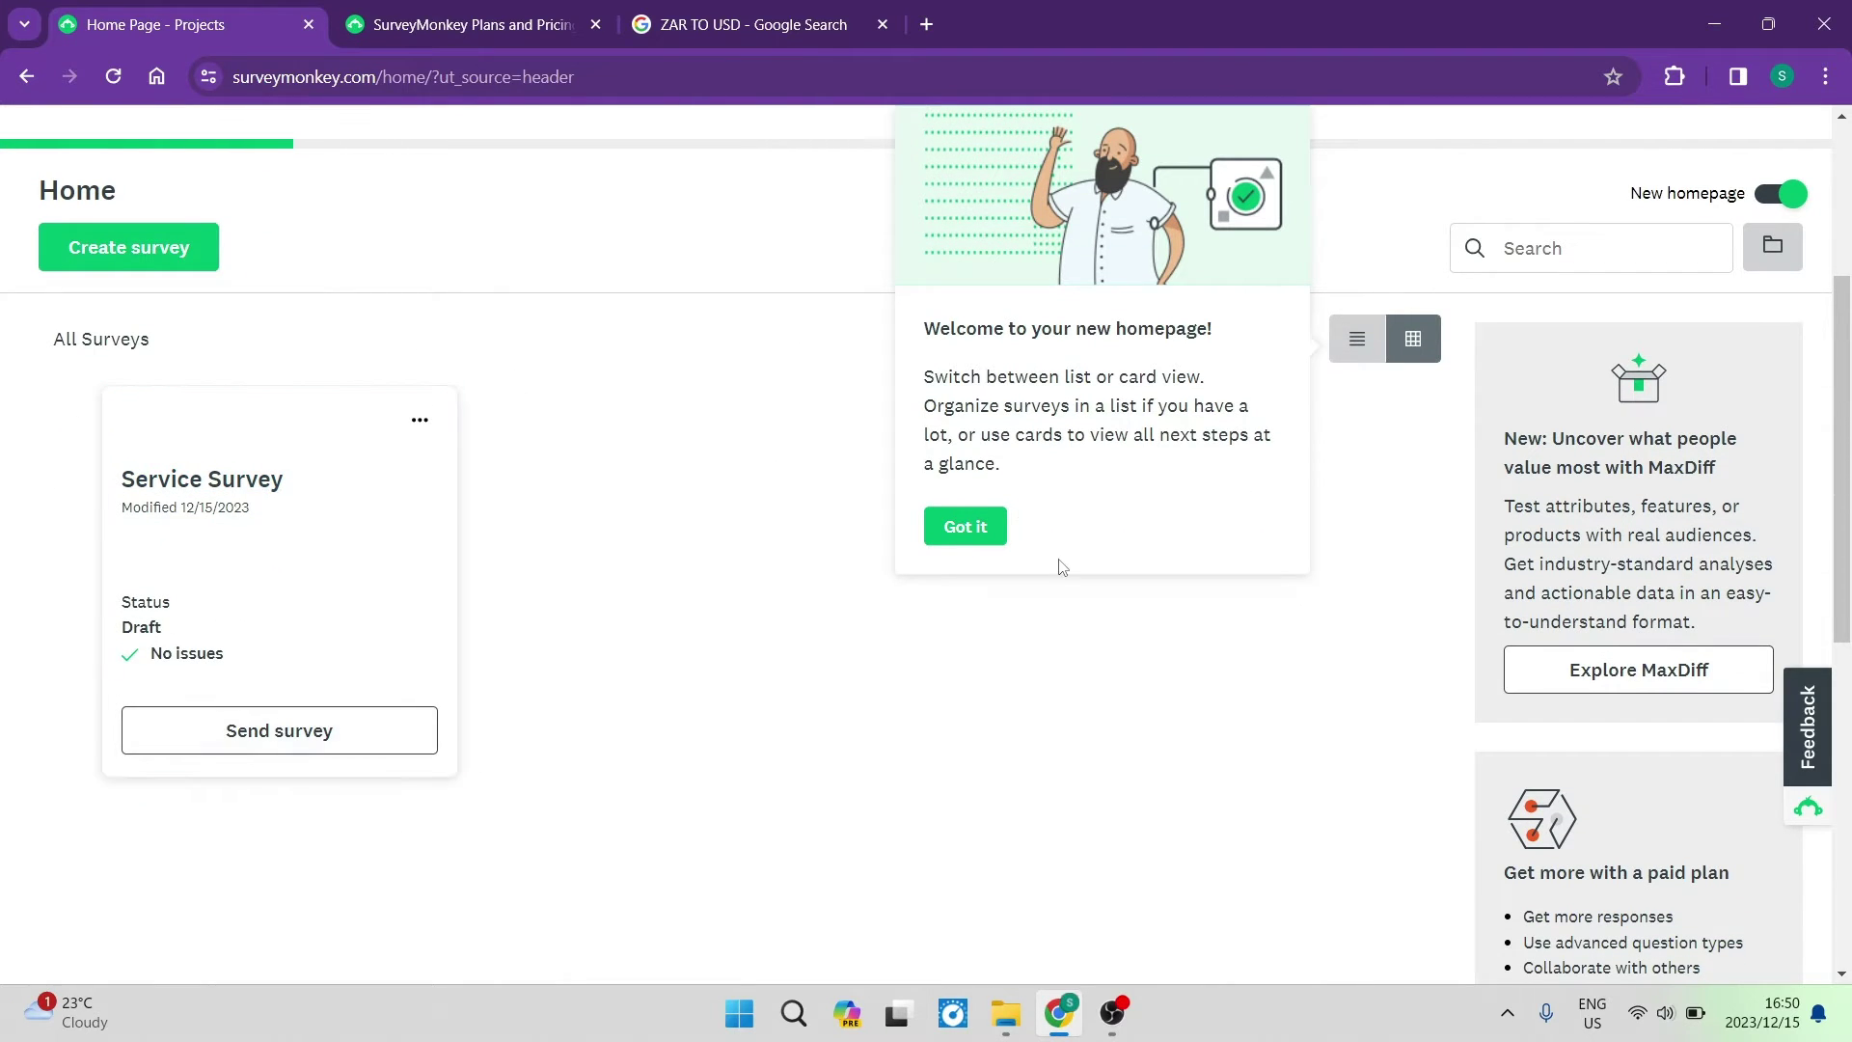
{"action": "scroll", "coordinate": [848, 710], "scroll_direction": "up", "scroll_amount": 3}
{"action": "scroll", "coordinate": [984, 734], "scroll_direction": "down", "scroll_amount": 1}
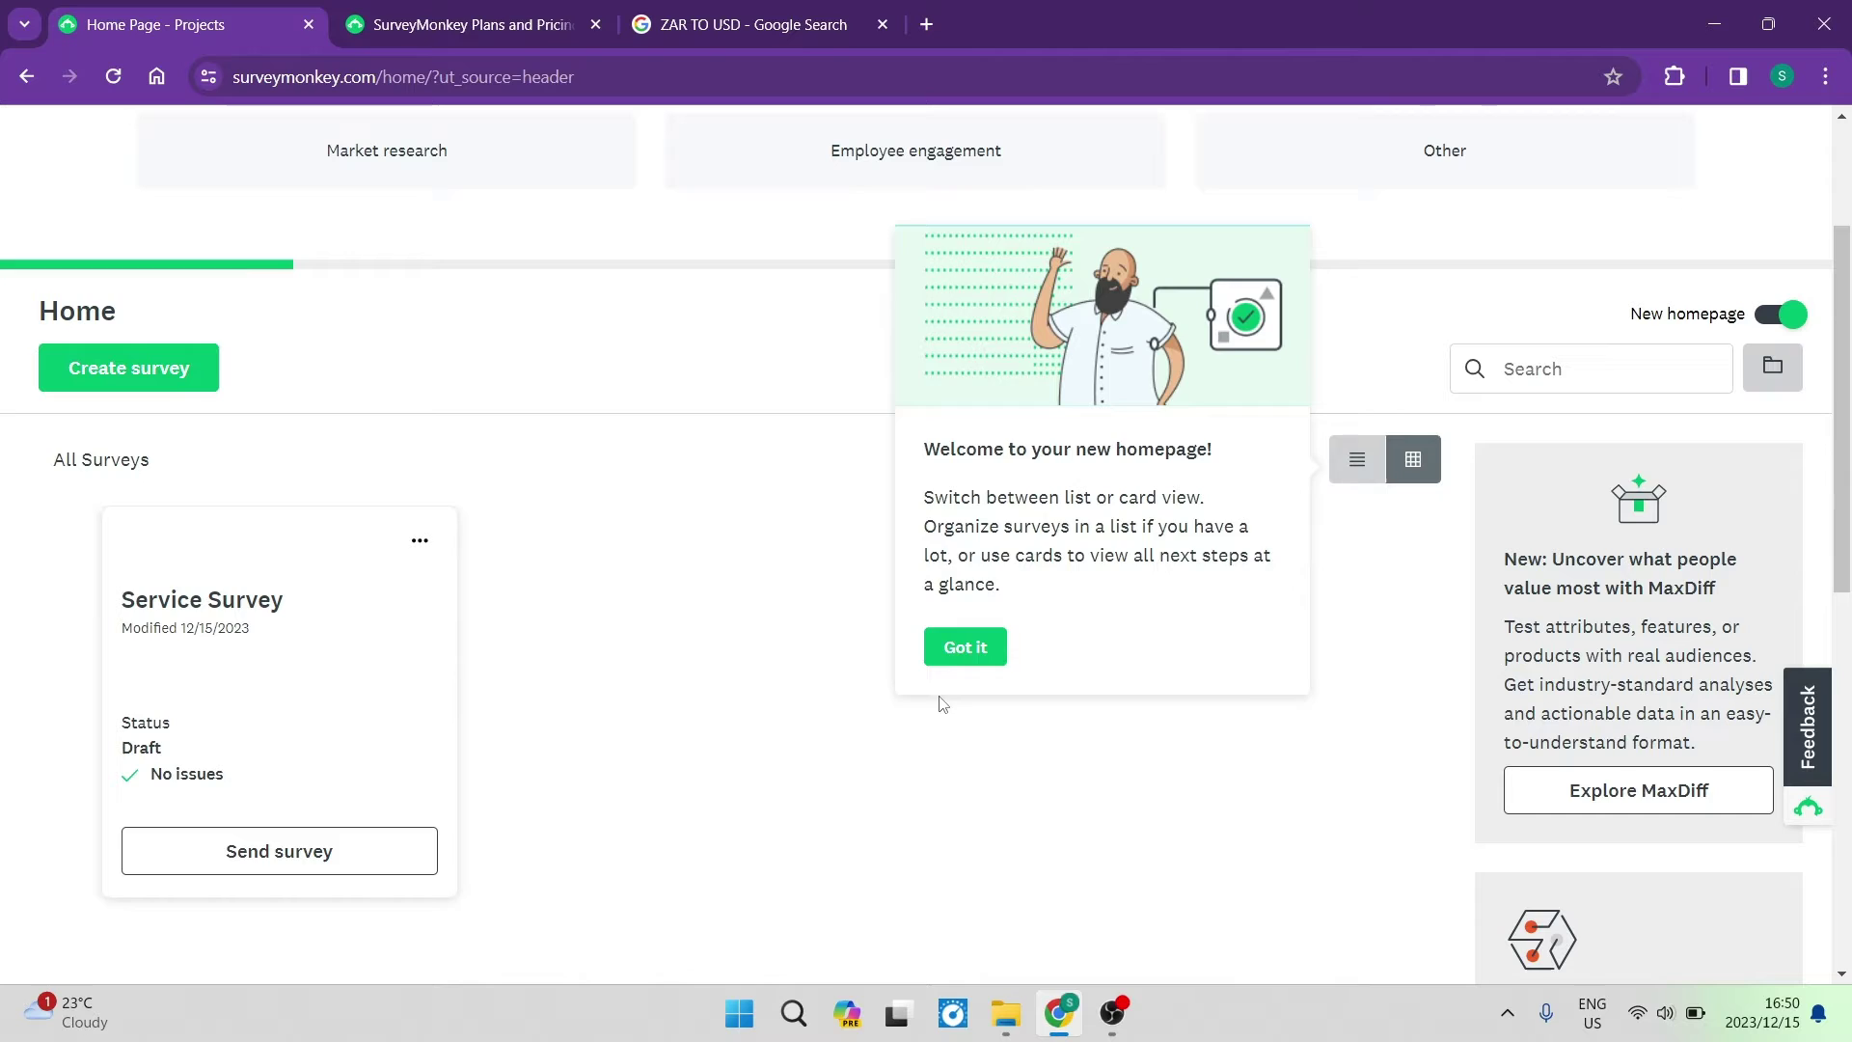
{"action": "left_click", "coordinate": [948, 648]}
Scroll through the home page to review the Service Survey draft and side panels
{"action": "scroll", "coordinate": [1141, 612], "scroll_direction": "down", "scroll_amount": 5}
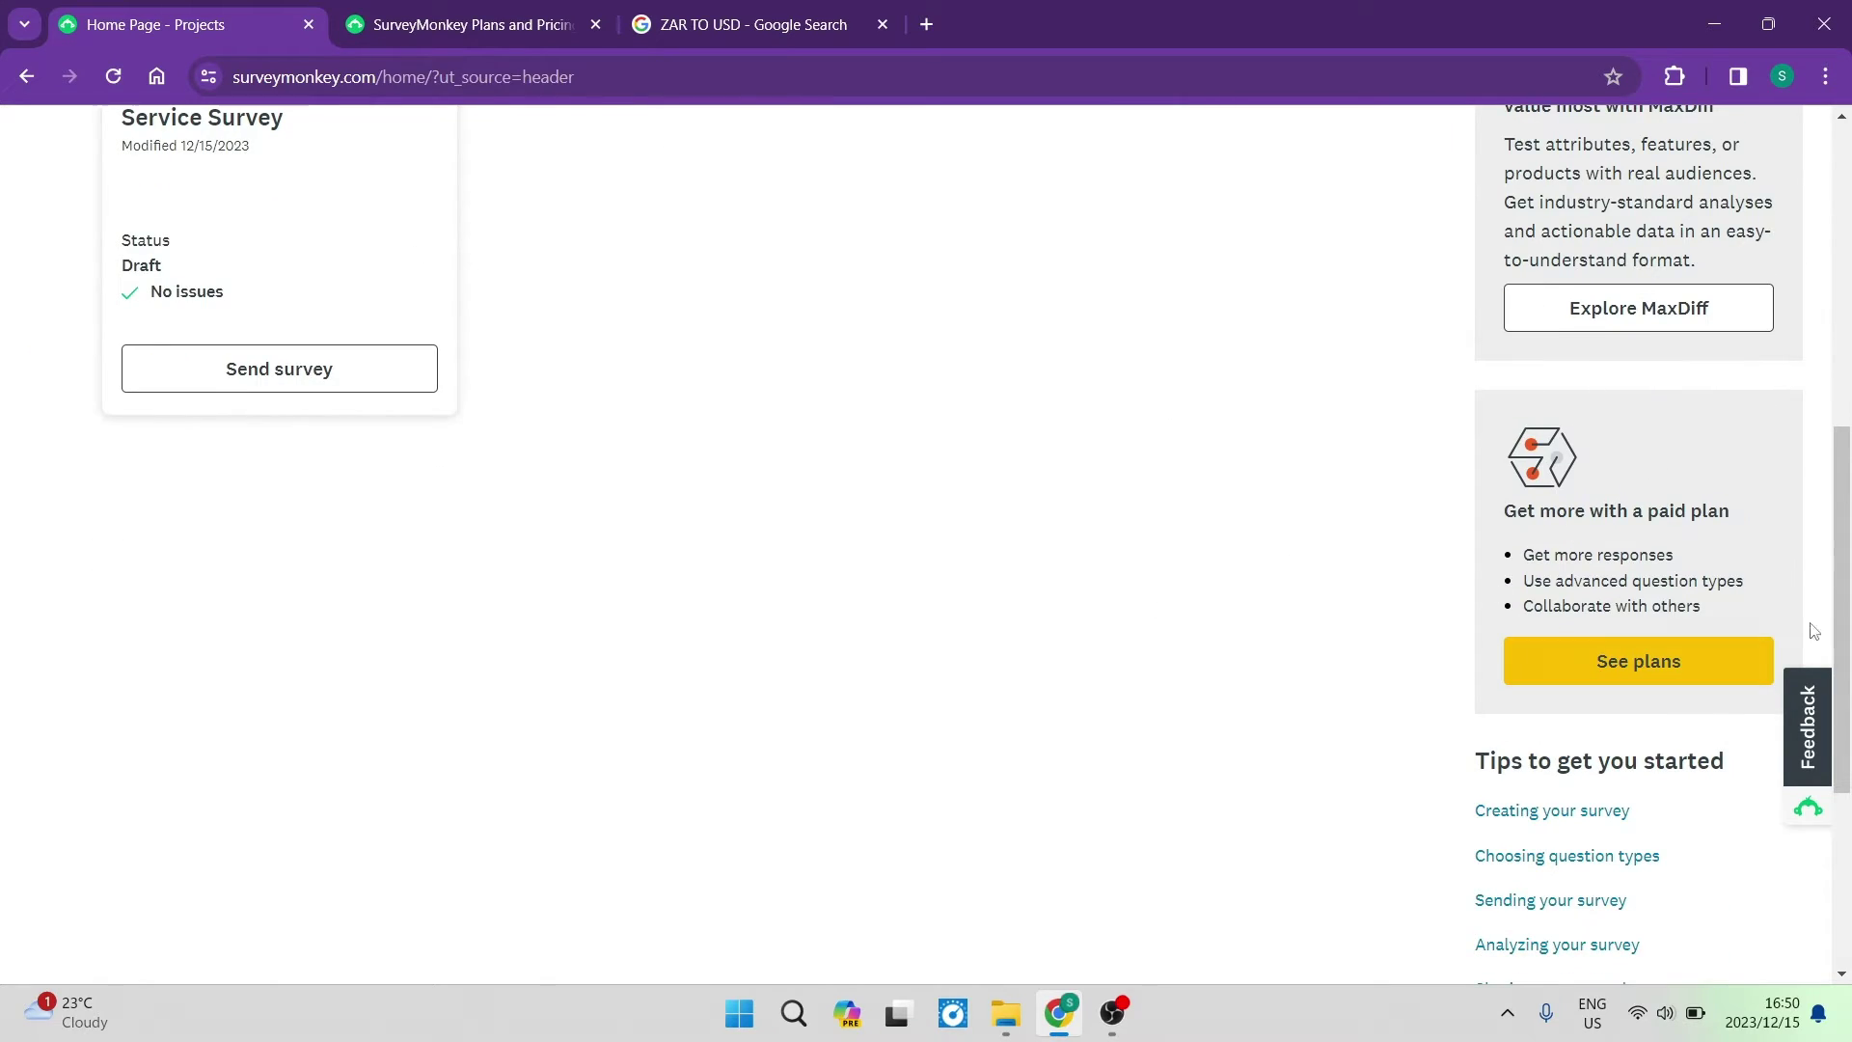
{"action": "scroll", "coordinate": [1469, 682], "scroll_direction": "down", "scroll_amount": 4}
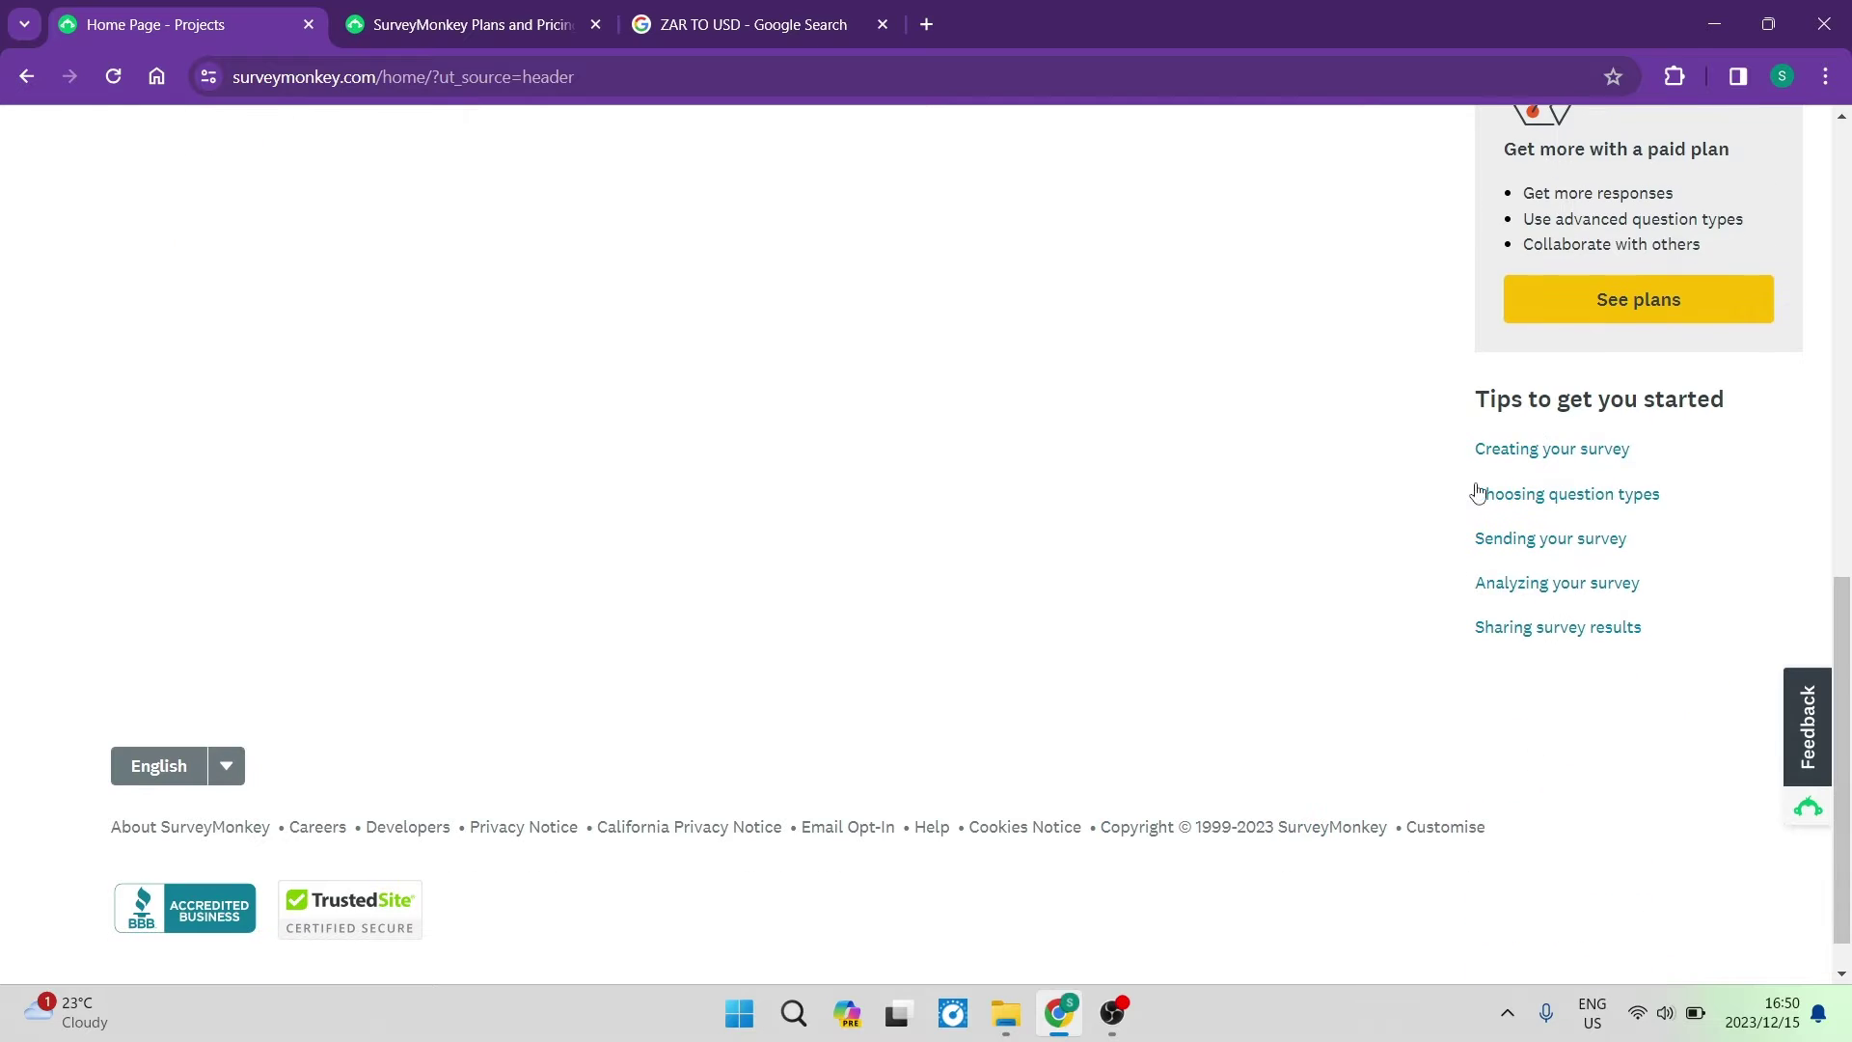
{"action": "scroll", "coordinate": [1616, 588], "scroll_direction": "up", "scroll_amount": 8}
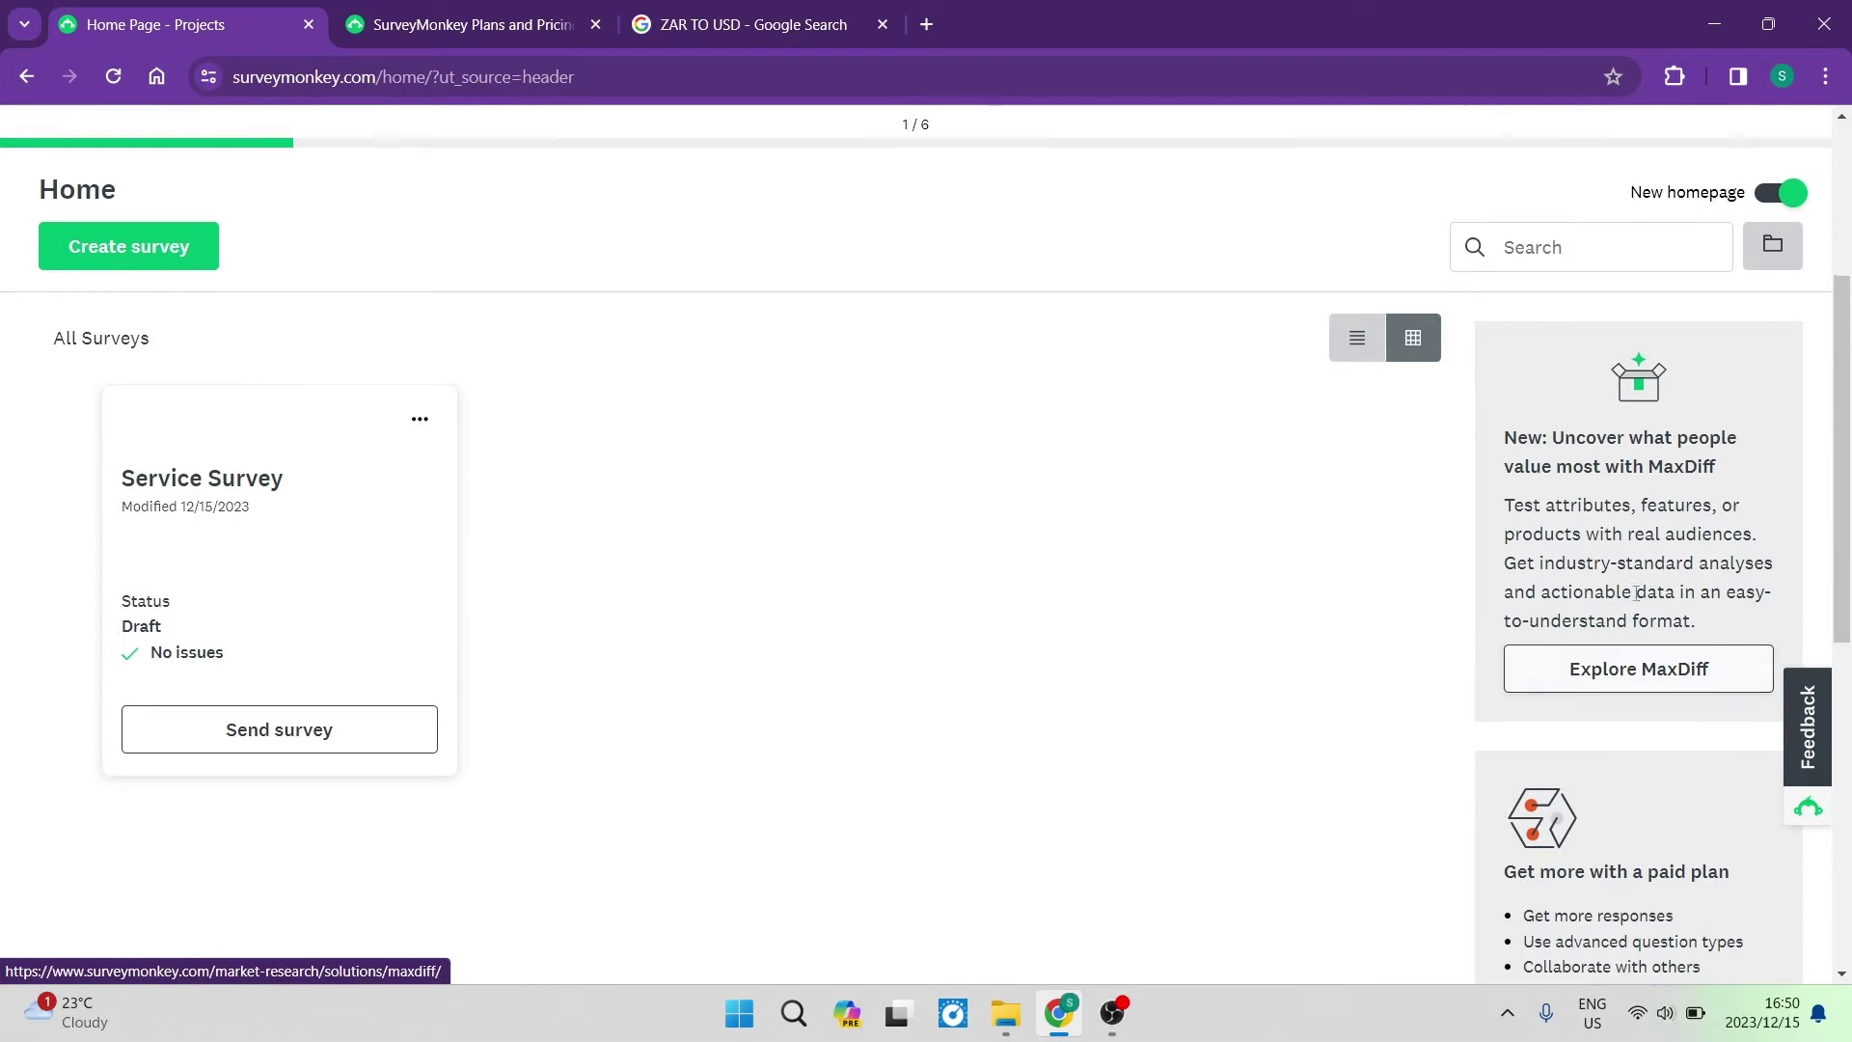
{"action": "scroll", "coordinate": [969, 640], "scroll_direction": "down", "scroll_amount": 6}
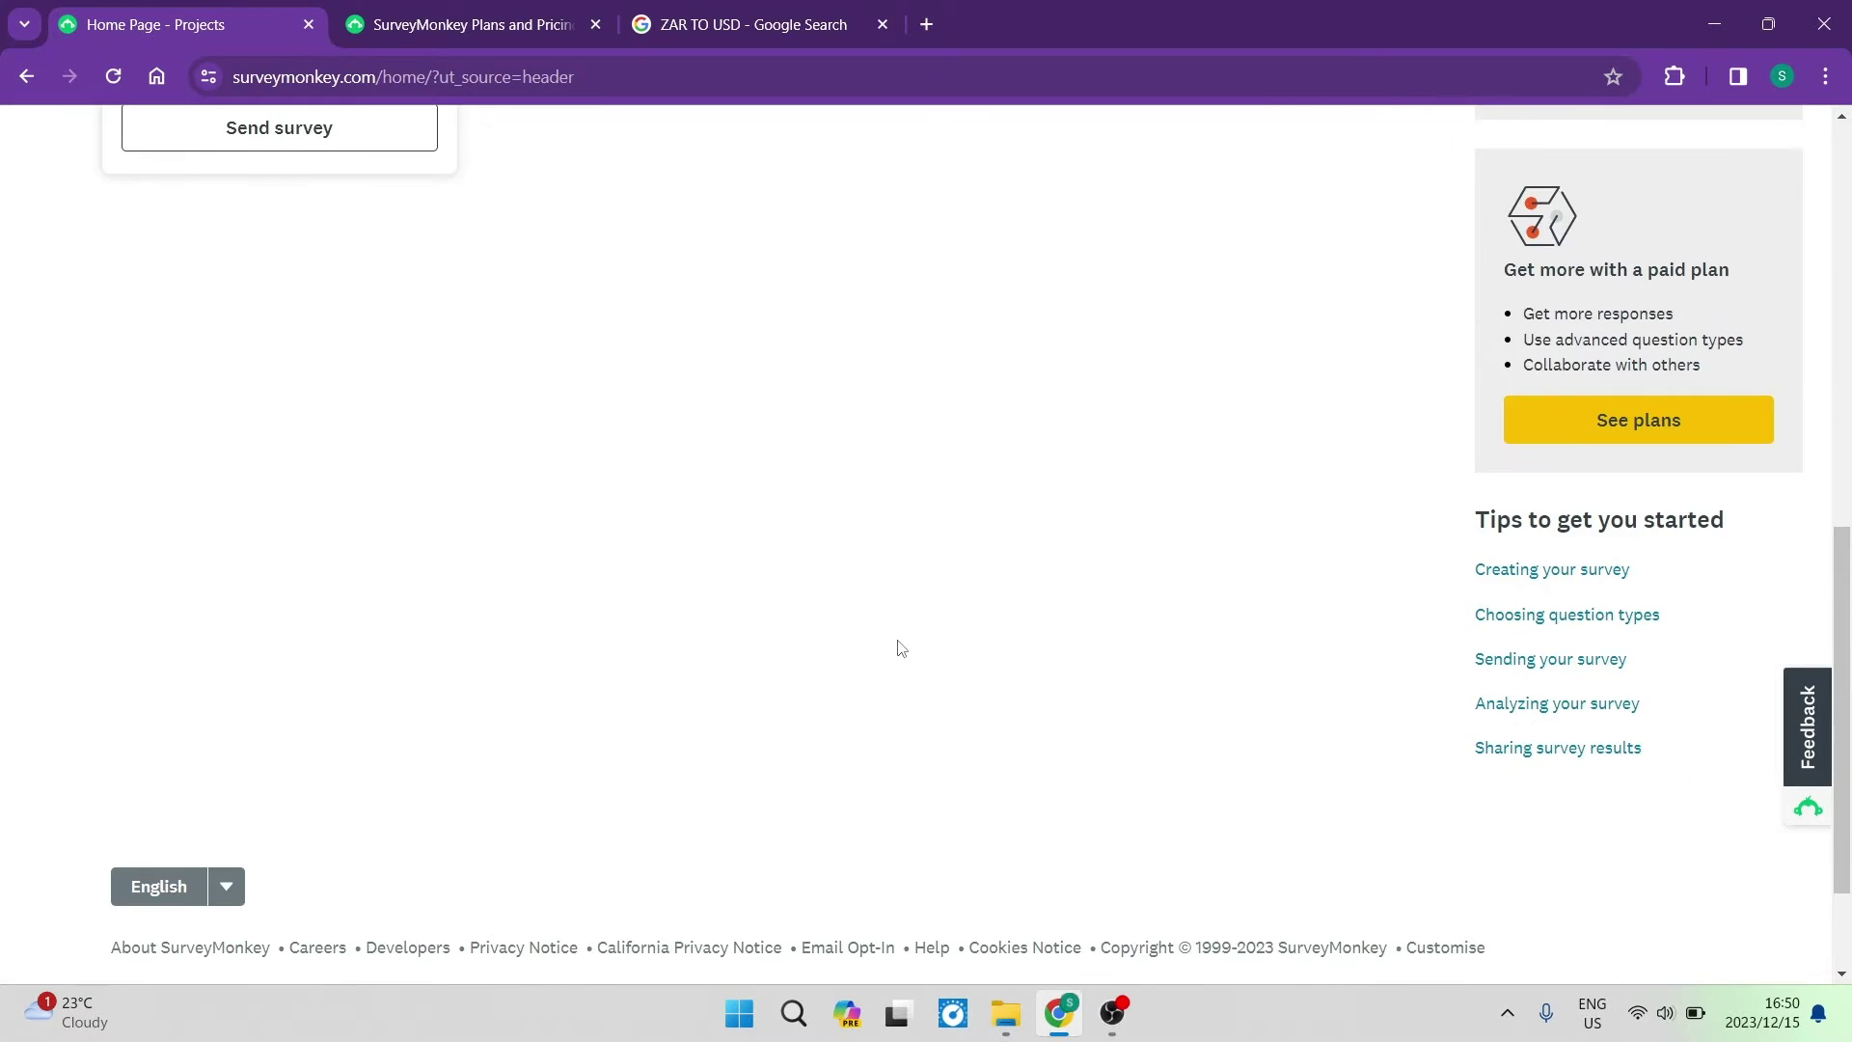
{"action": "scroll", "coordinate": [431, 440], "scroll_direction": "up", "scroll_amount": 6}
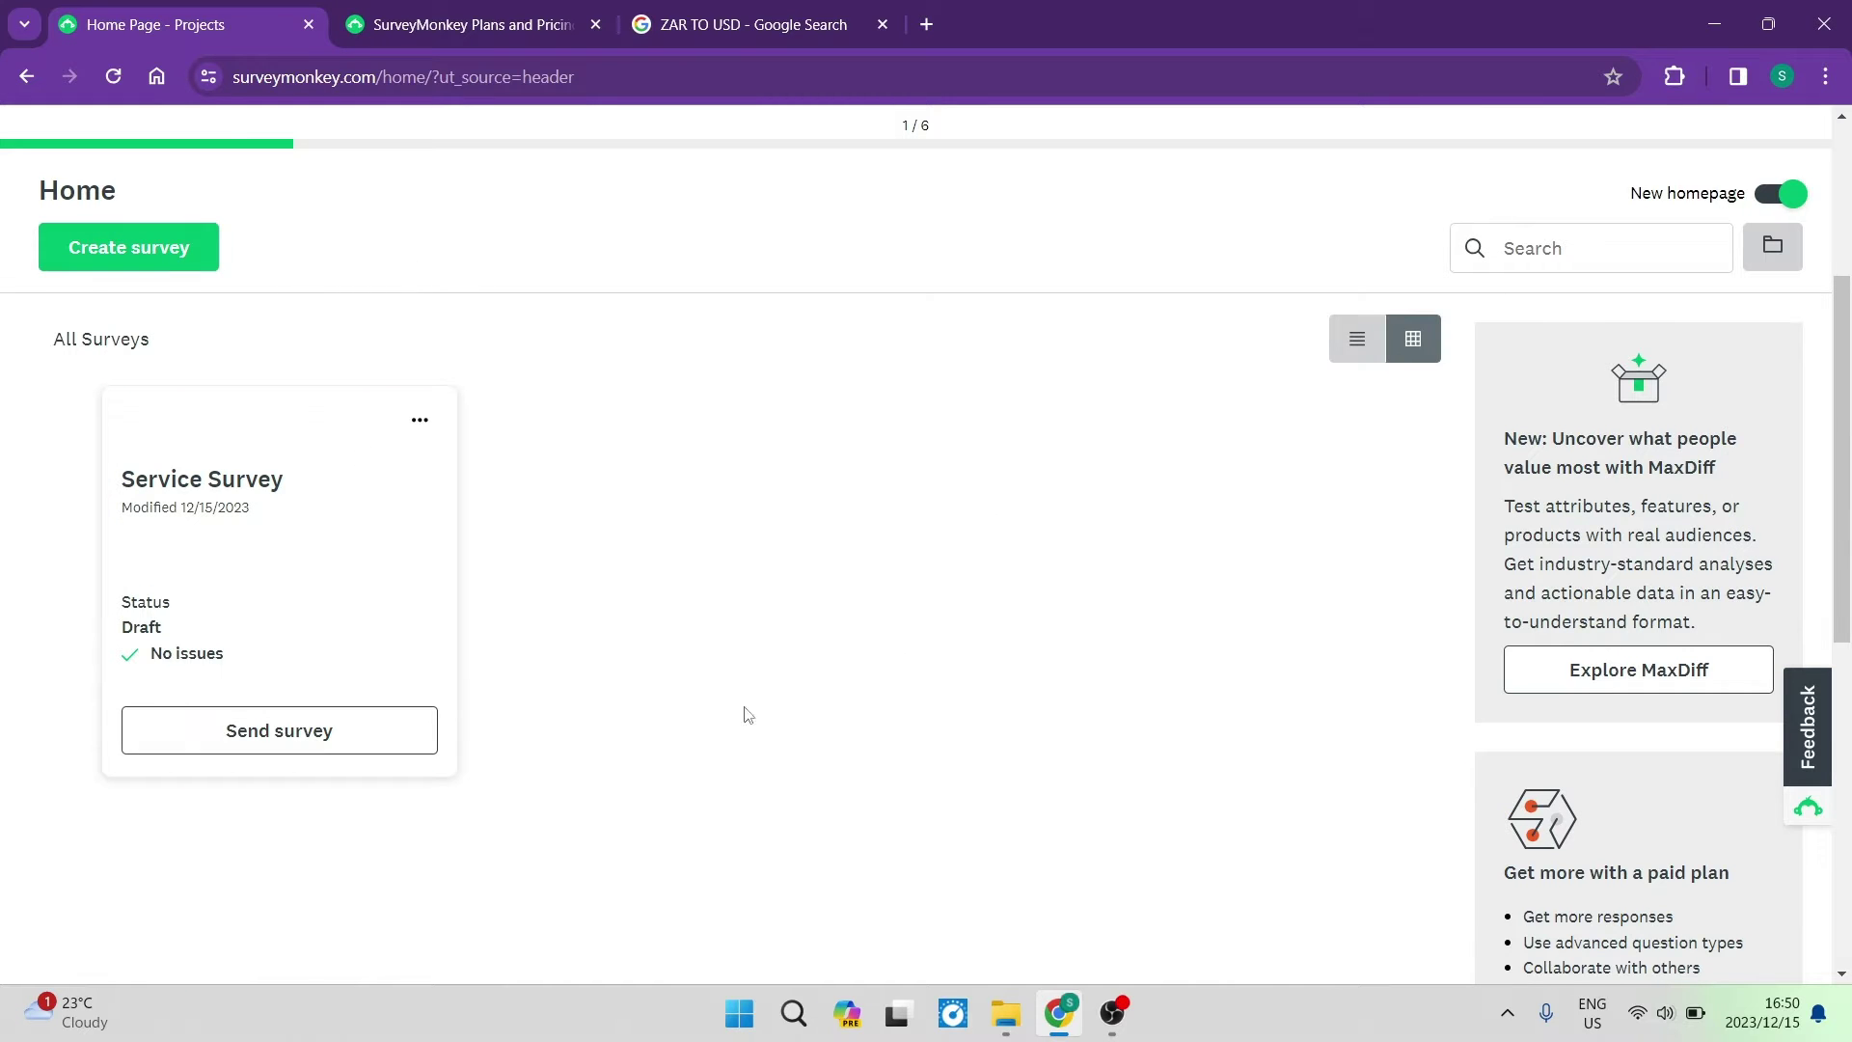
{"action": "scroll", "coordinate": [864, 446], "scroll_direction": "up", "scroll_amount": 4}
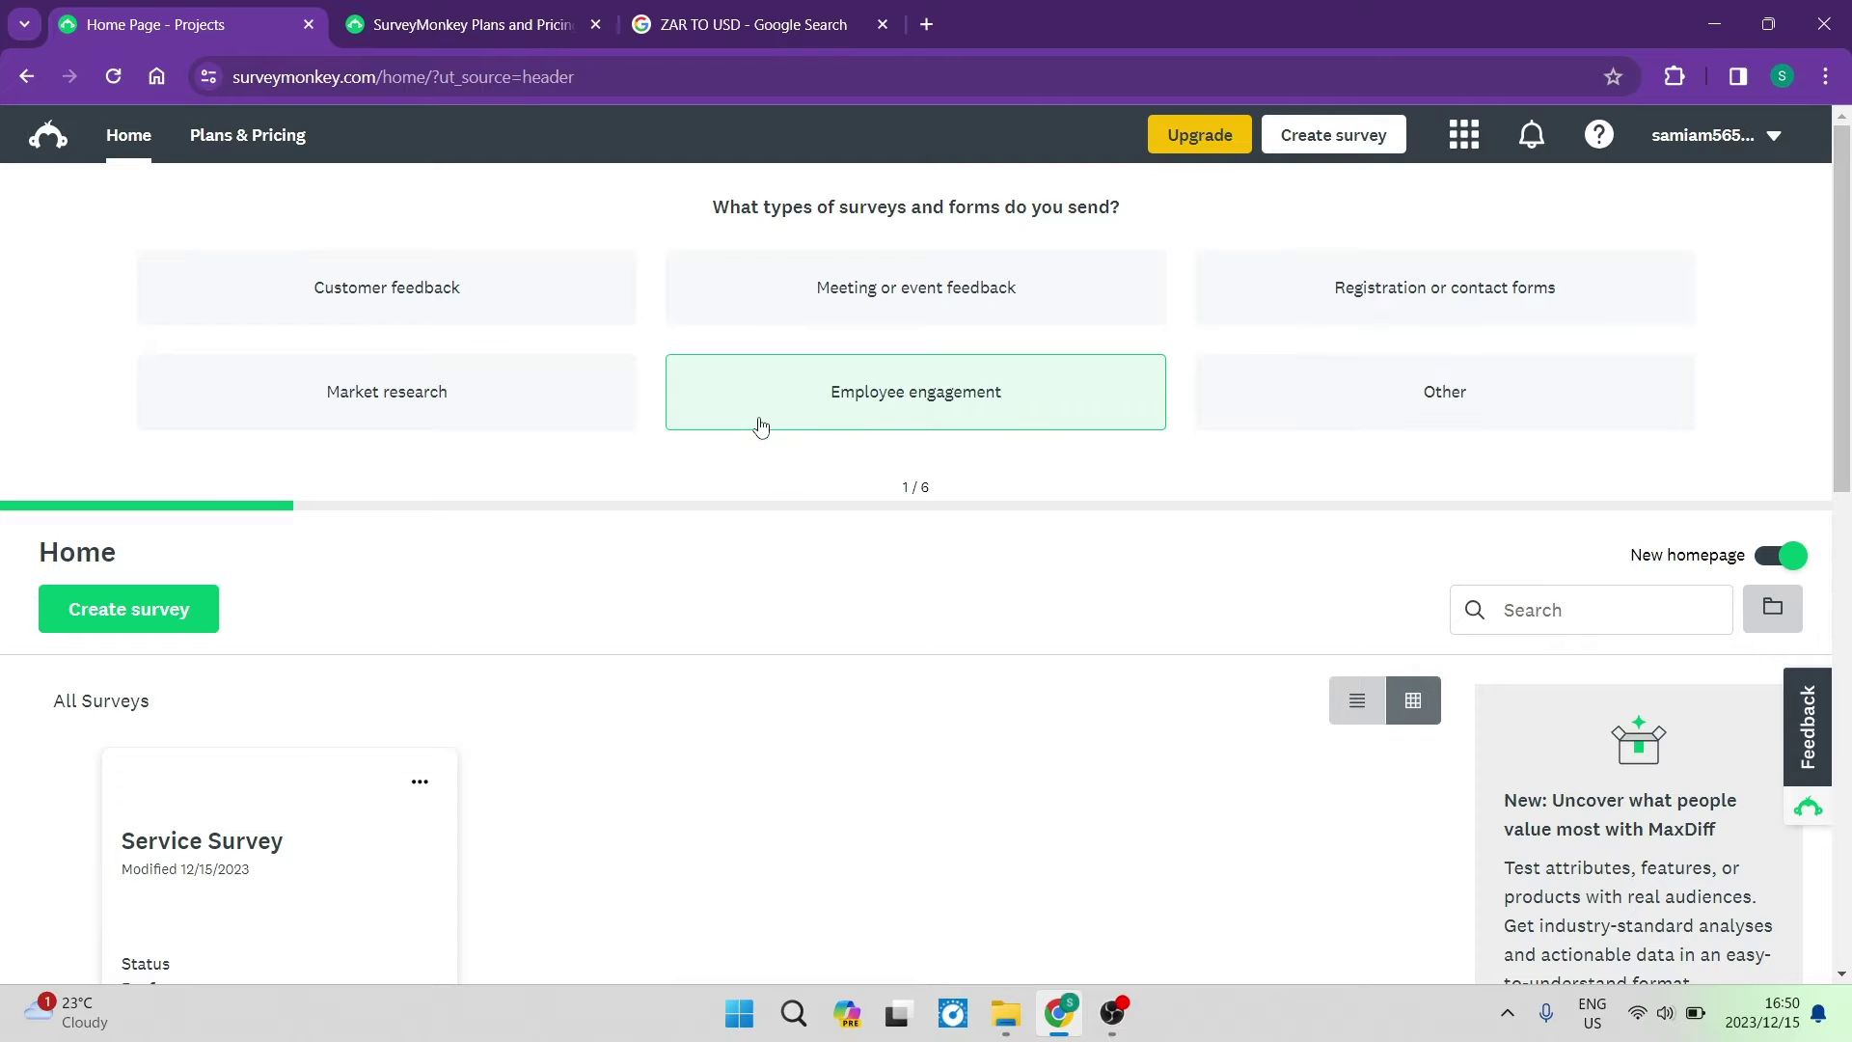
{"action": "left_click_drag", "start_coordinate": [953, 391], "coordinate": [1028, 478]}
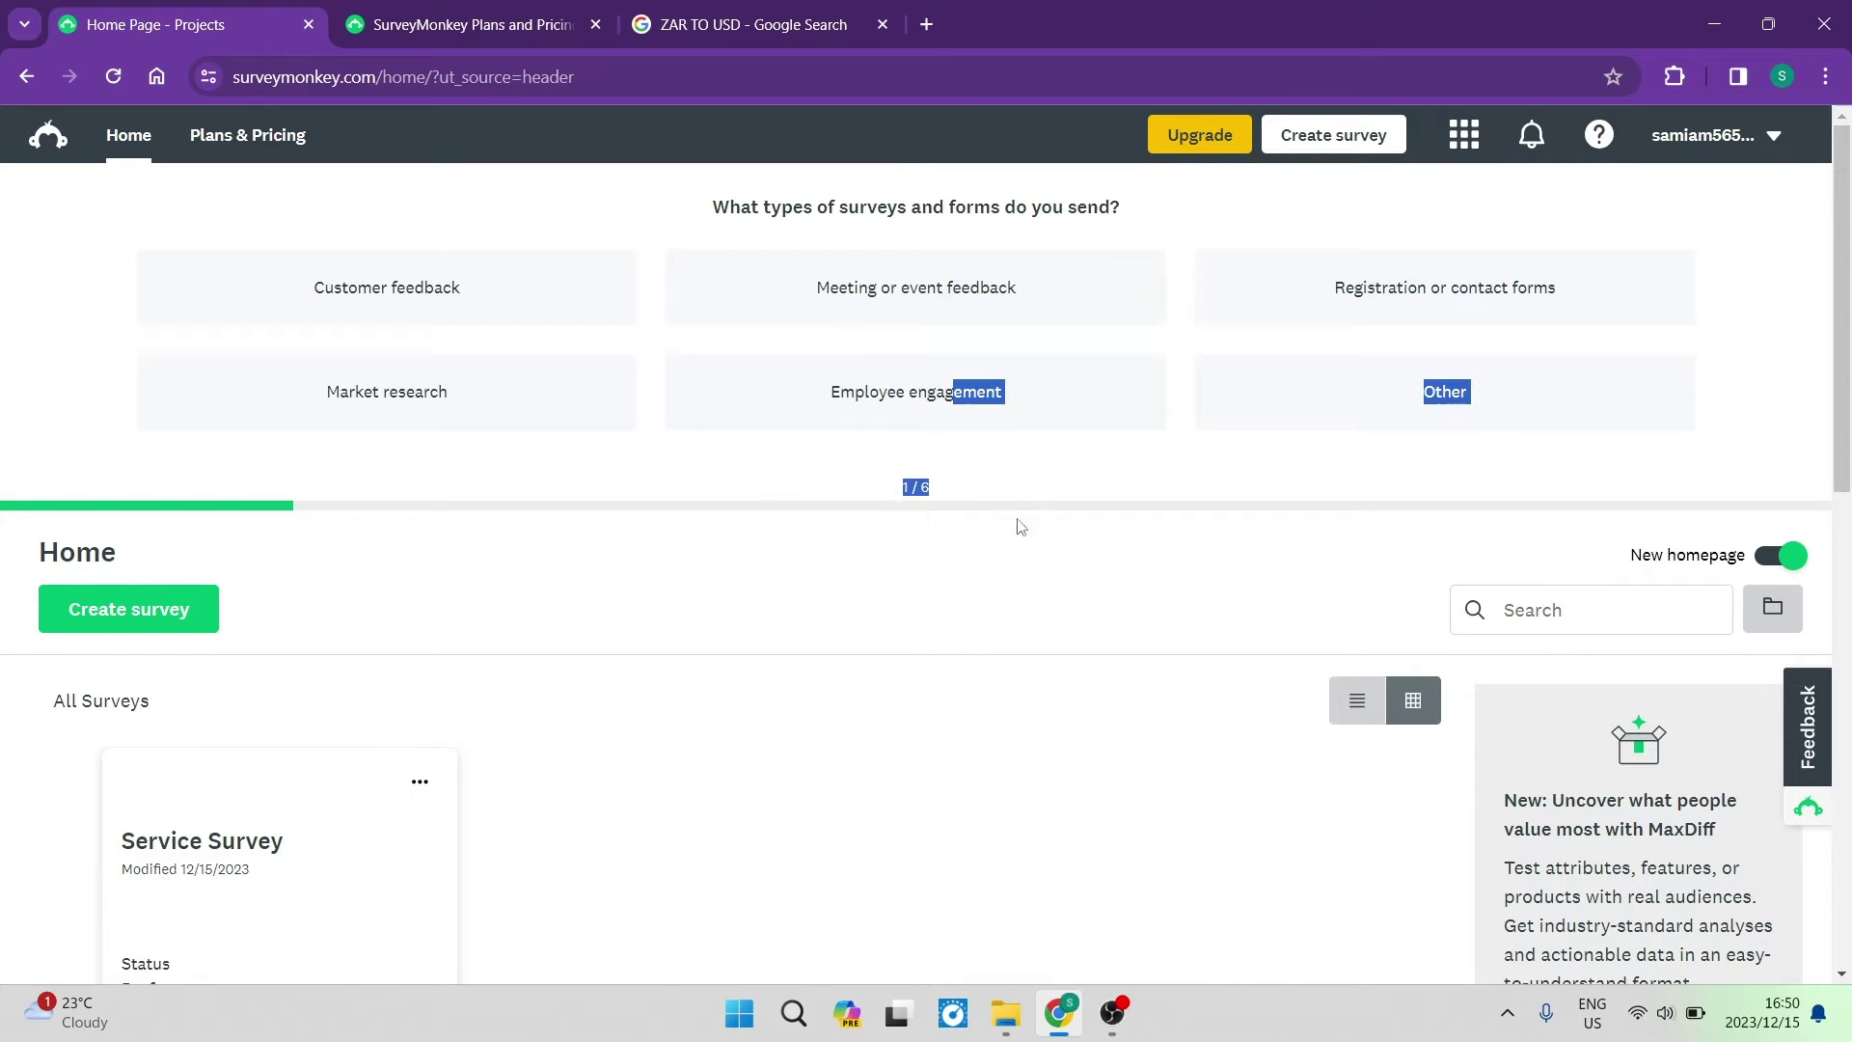
{"action": "left_click", "coordinate": [1021, 486]}
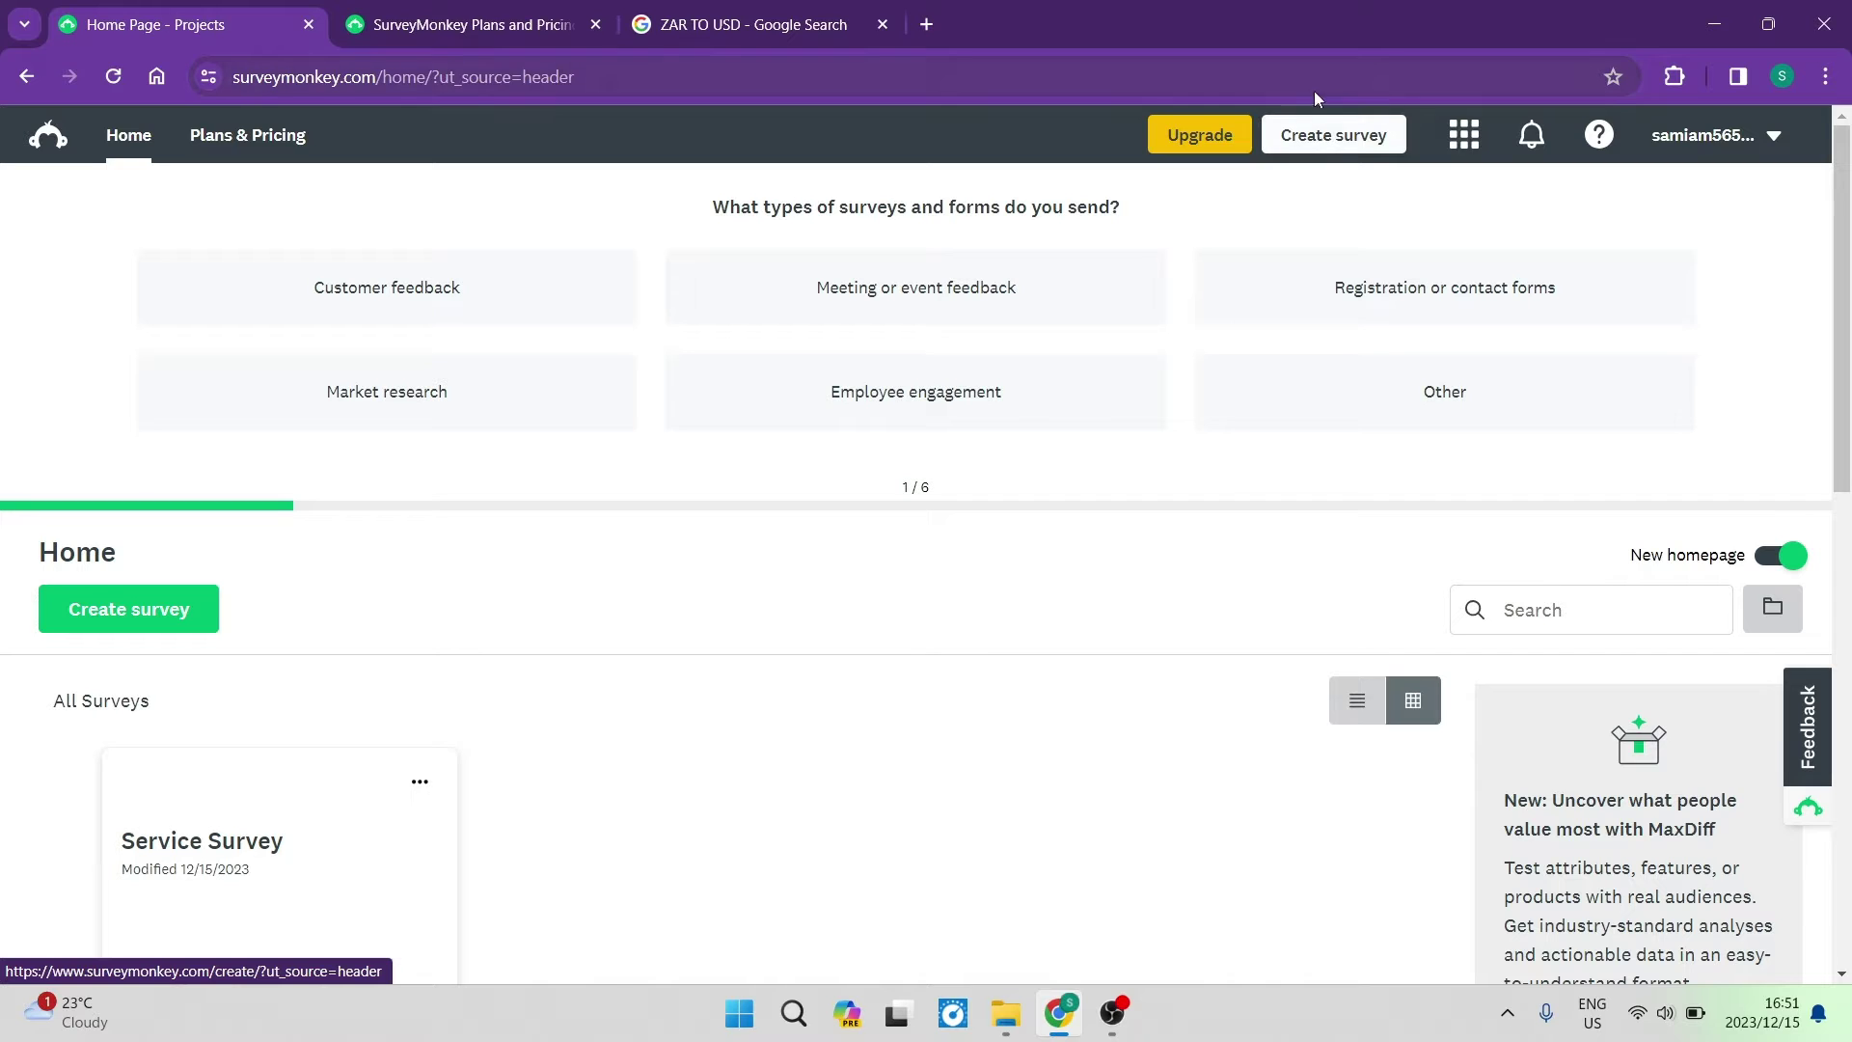
Start a new survey and browse the creation options, including copying the past Service Survey
{"action": "left_click", "coordinate": [151, 622]}
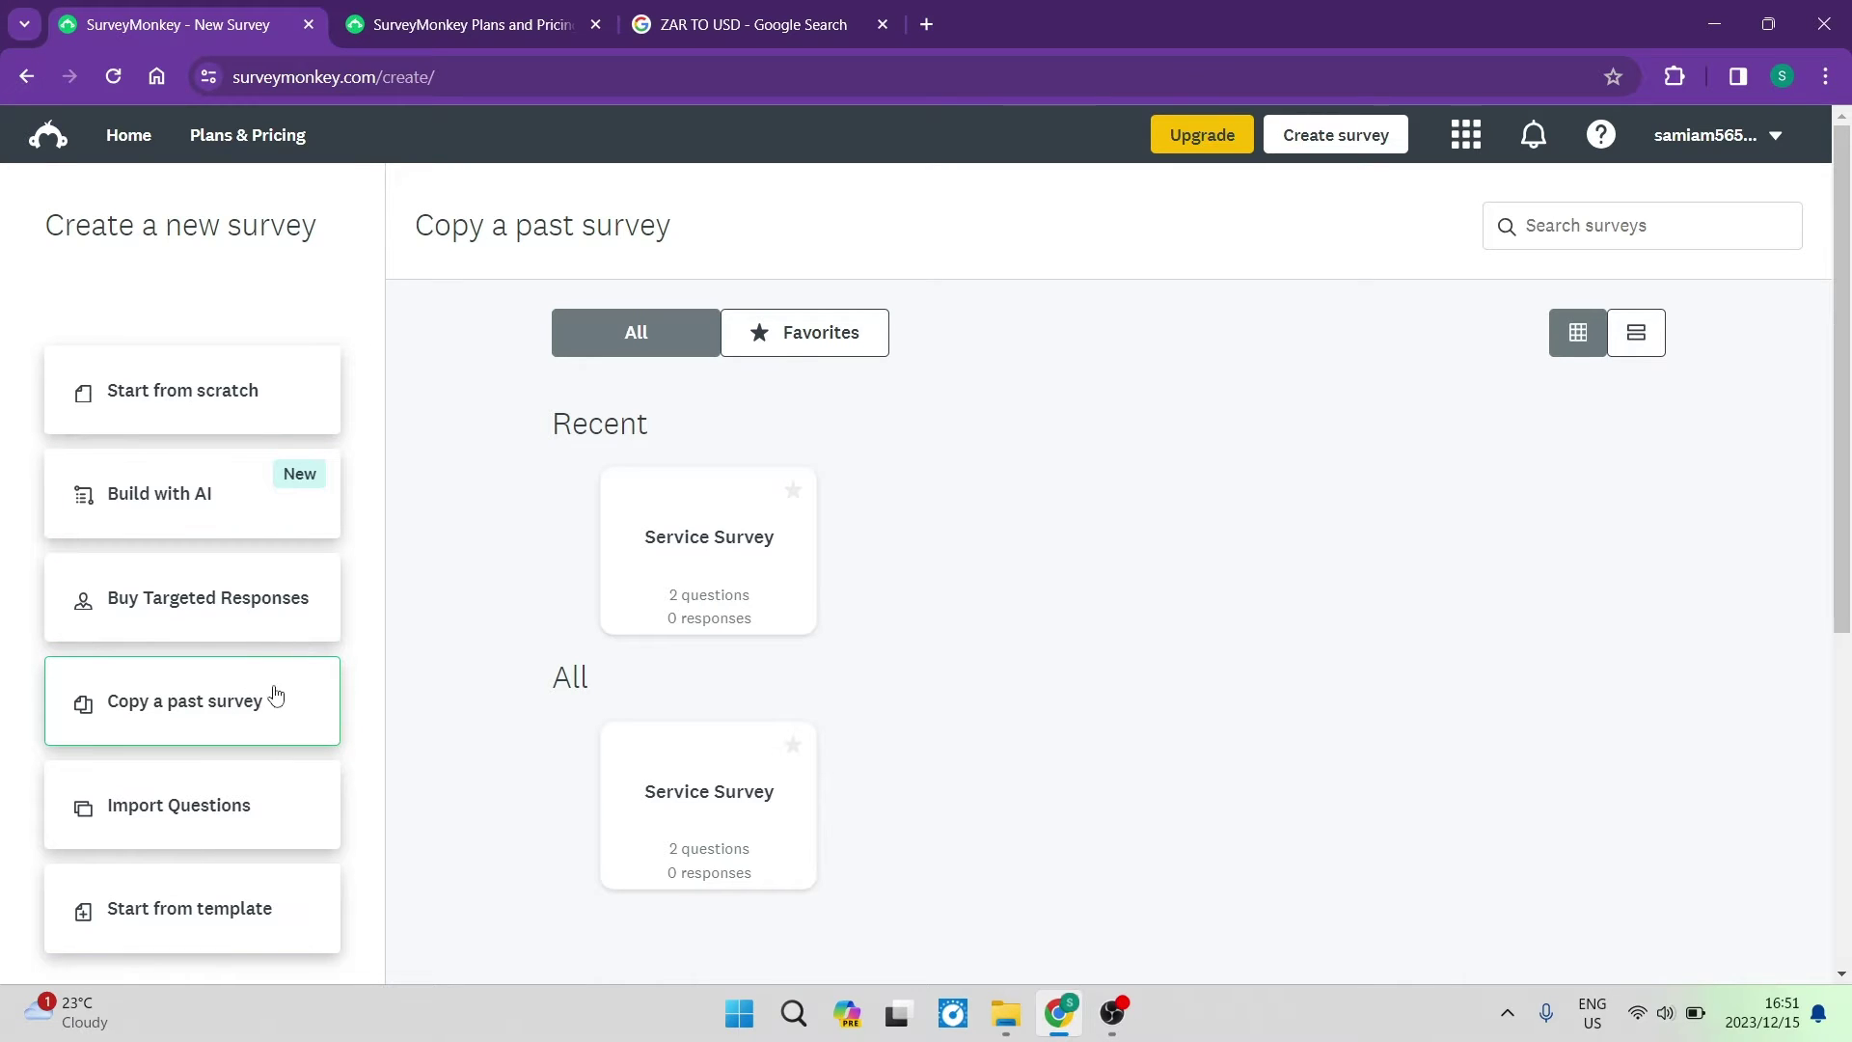
{"action": "scroll", "coordinate": [261, 705], "scroll_direction": "down", "scroll_amount": 1}
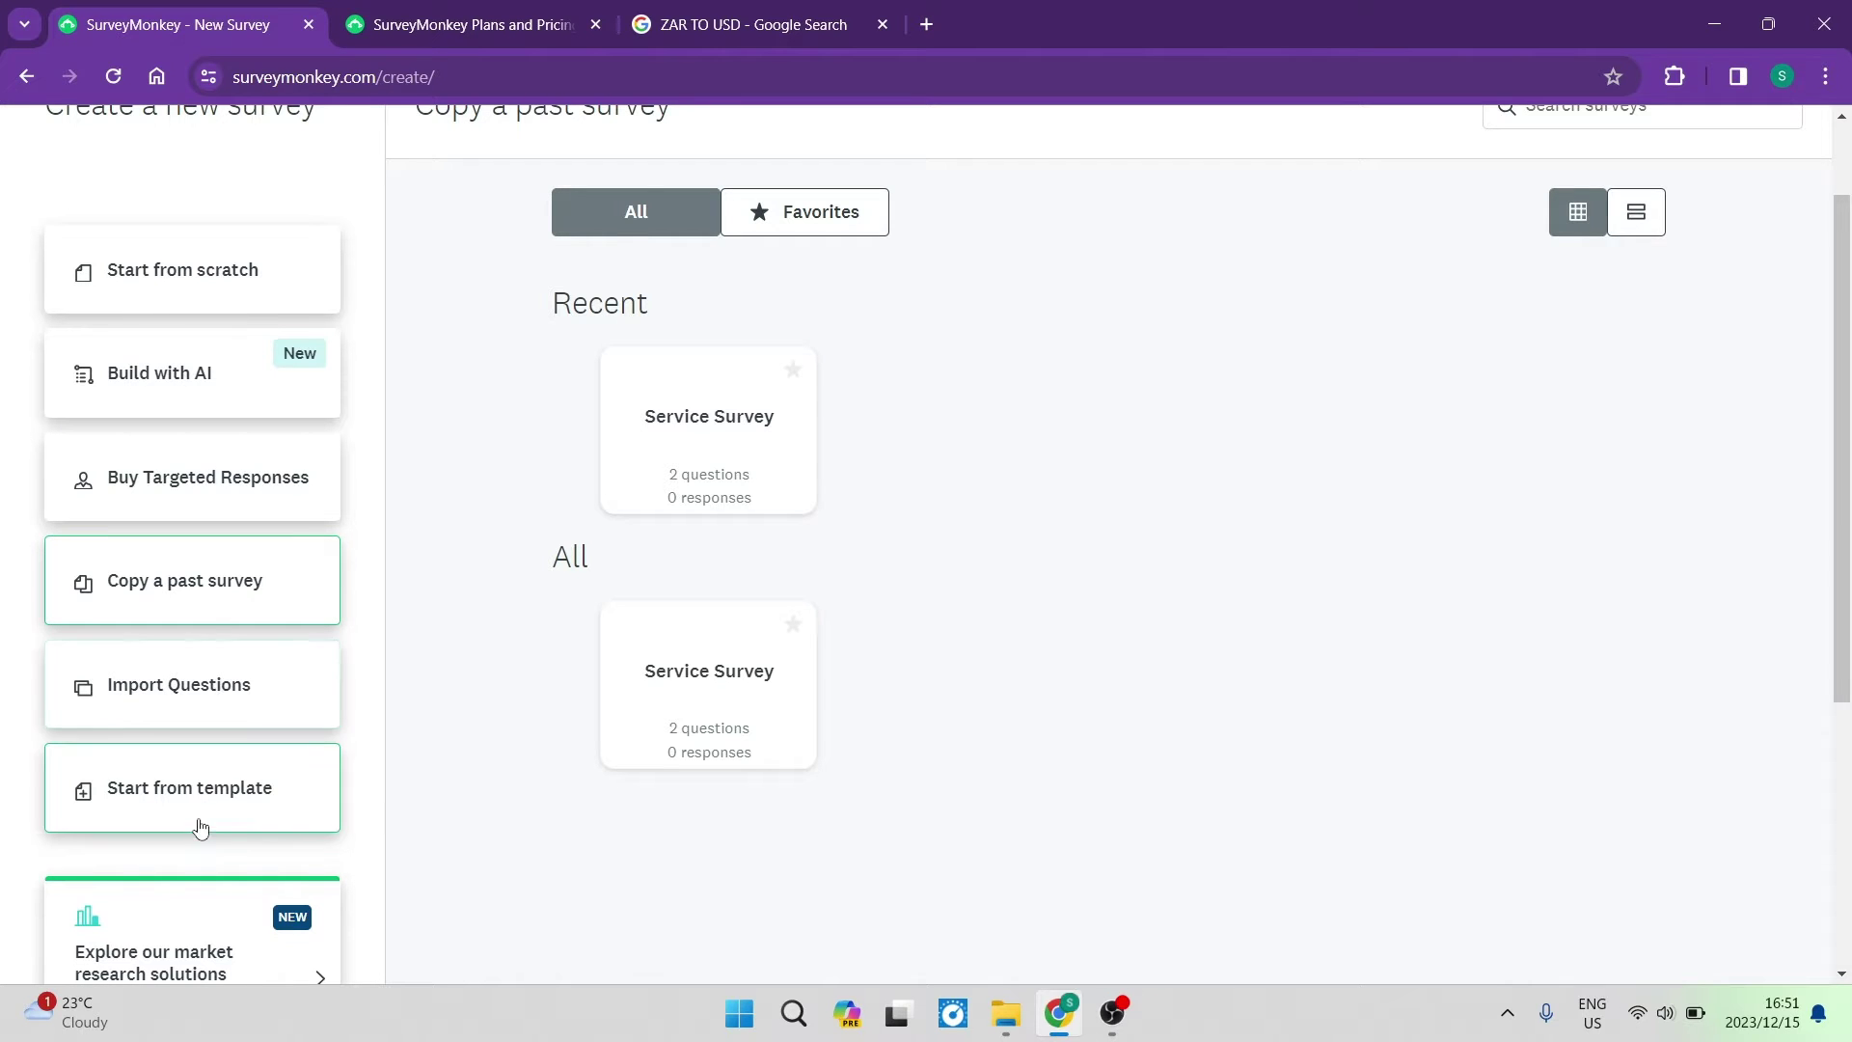
{"action": "scroll", "coordinate": [199, 825], "scroll_direction": "down", "scroll_amount": 3}
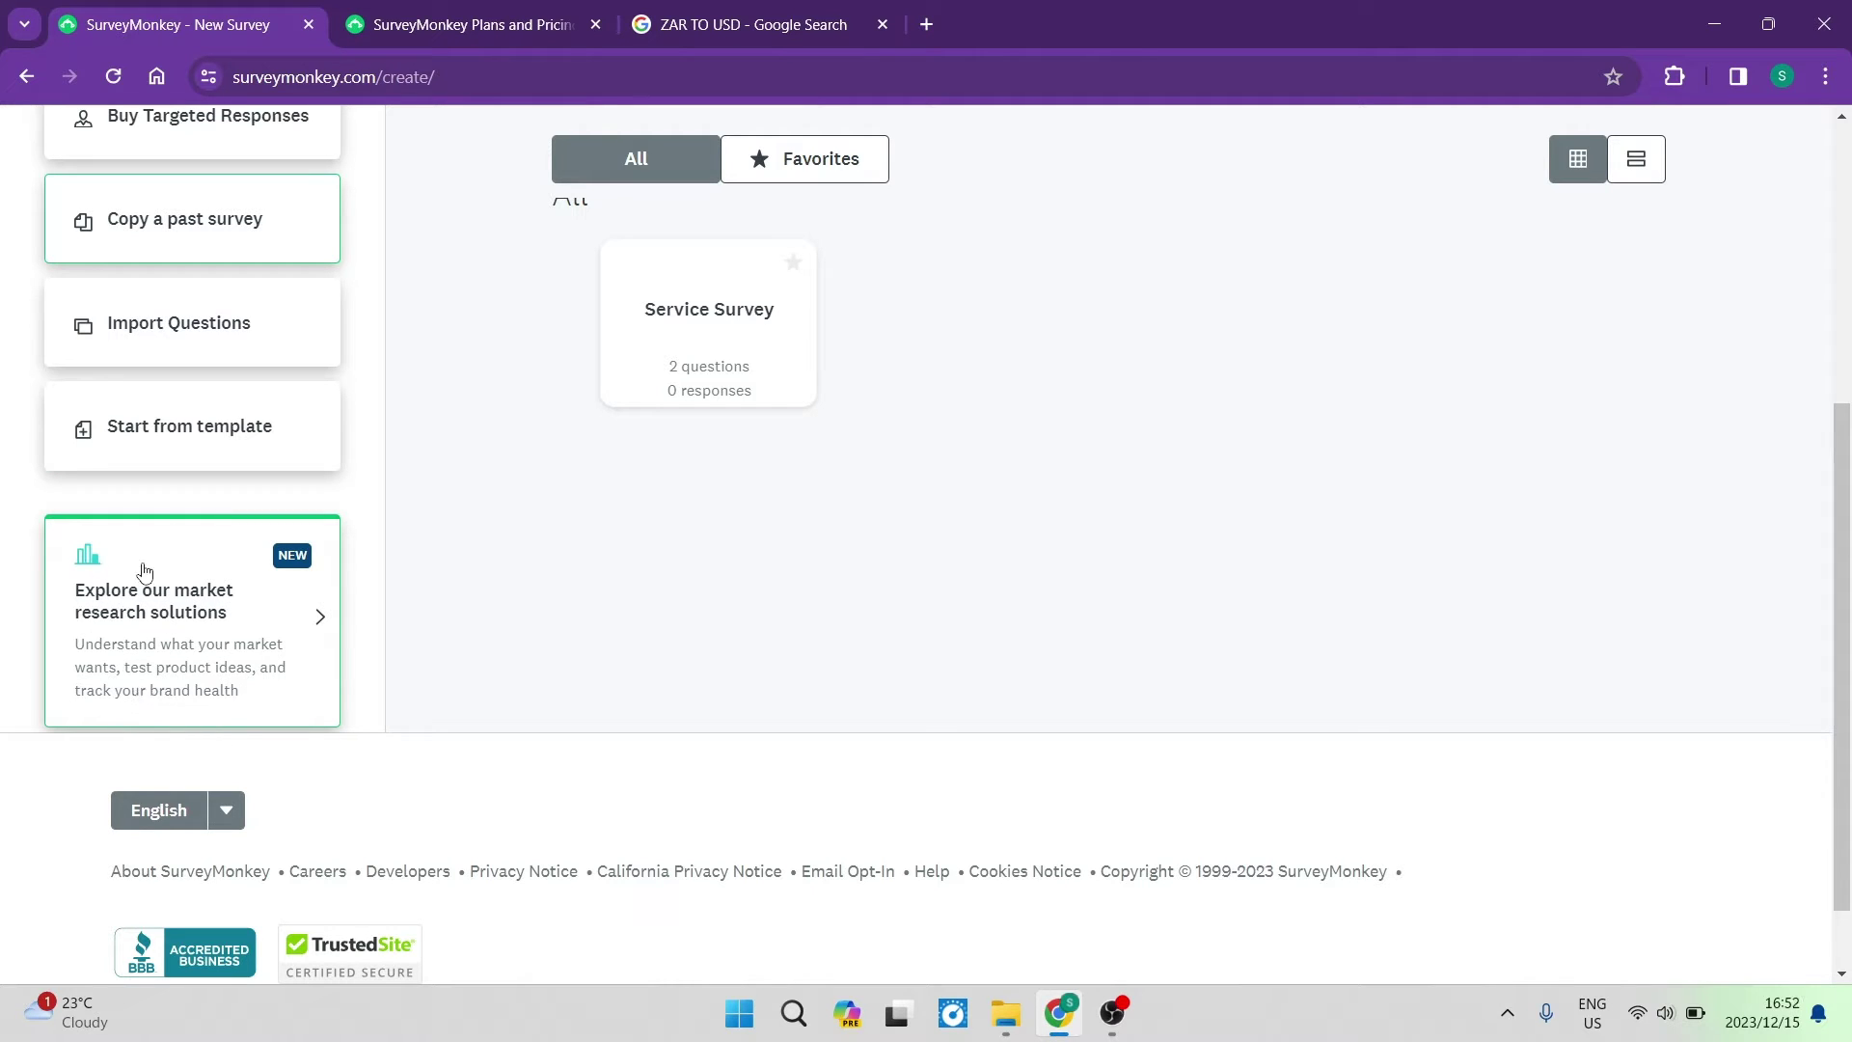
{"action": "scroll", "coordinate": [248, 646], "scroll_direction": "up", "scroll_amount": 5}
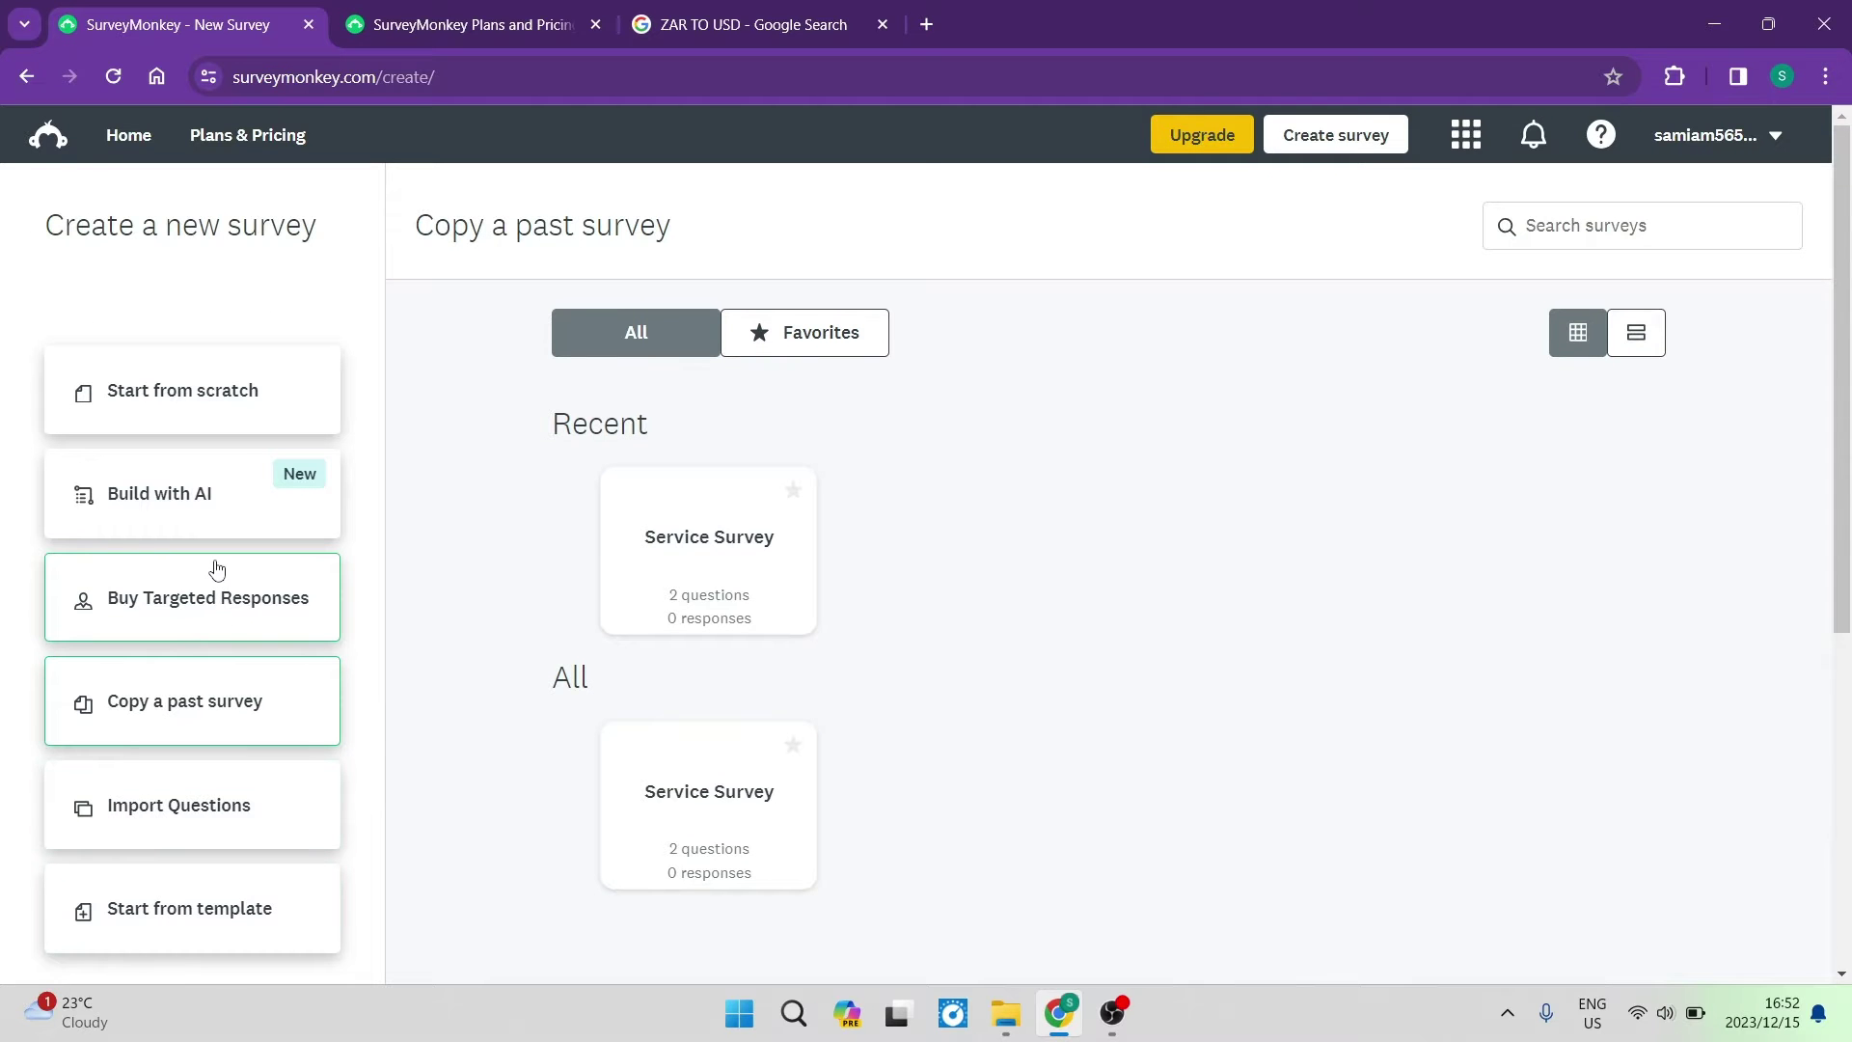
{"action": "scroll", "coordinate": [215, 571], "scroll_direction": "down", "scroll_amount": 1}
{"action": "scroll", "coordinate": [215, 571], "scroll_direction": "down", "scroll_amount": 1}
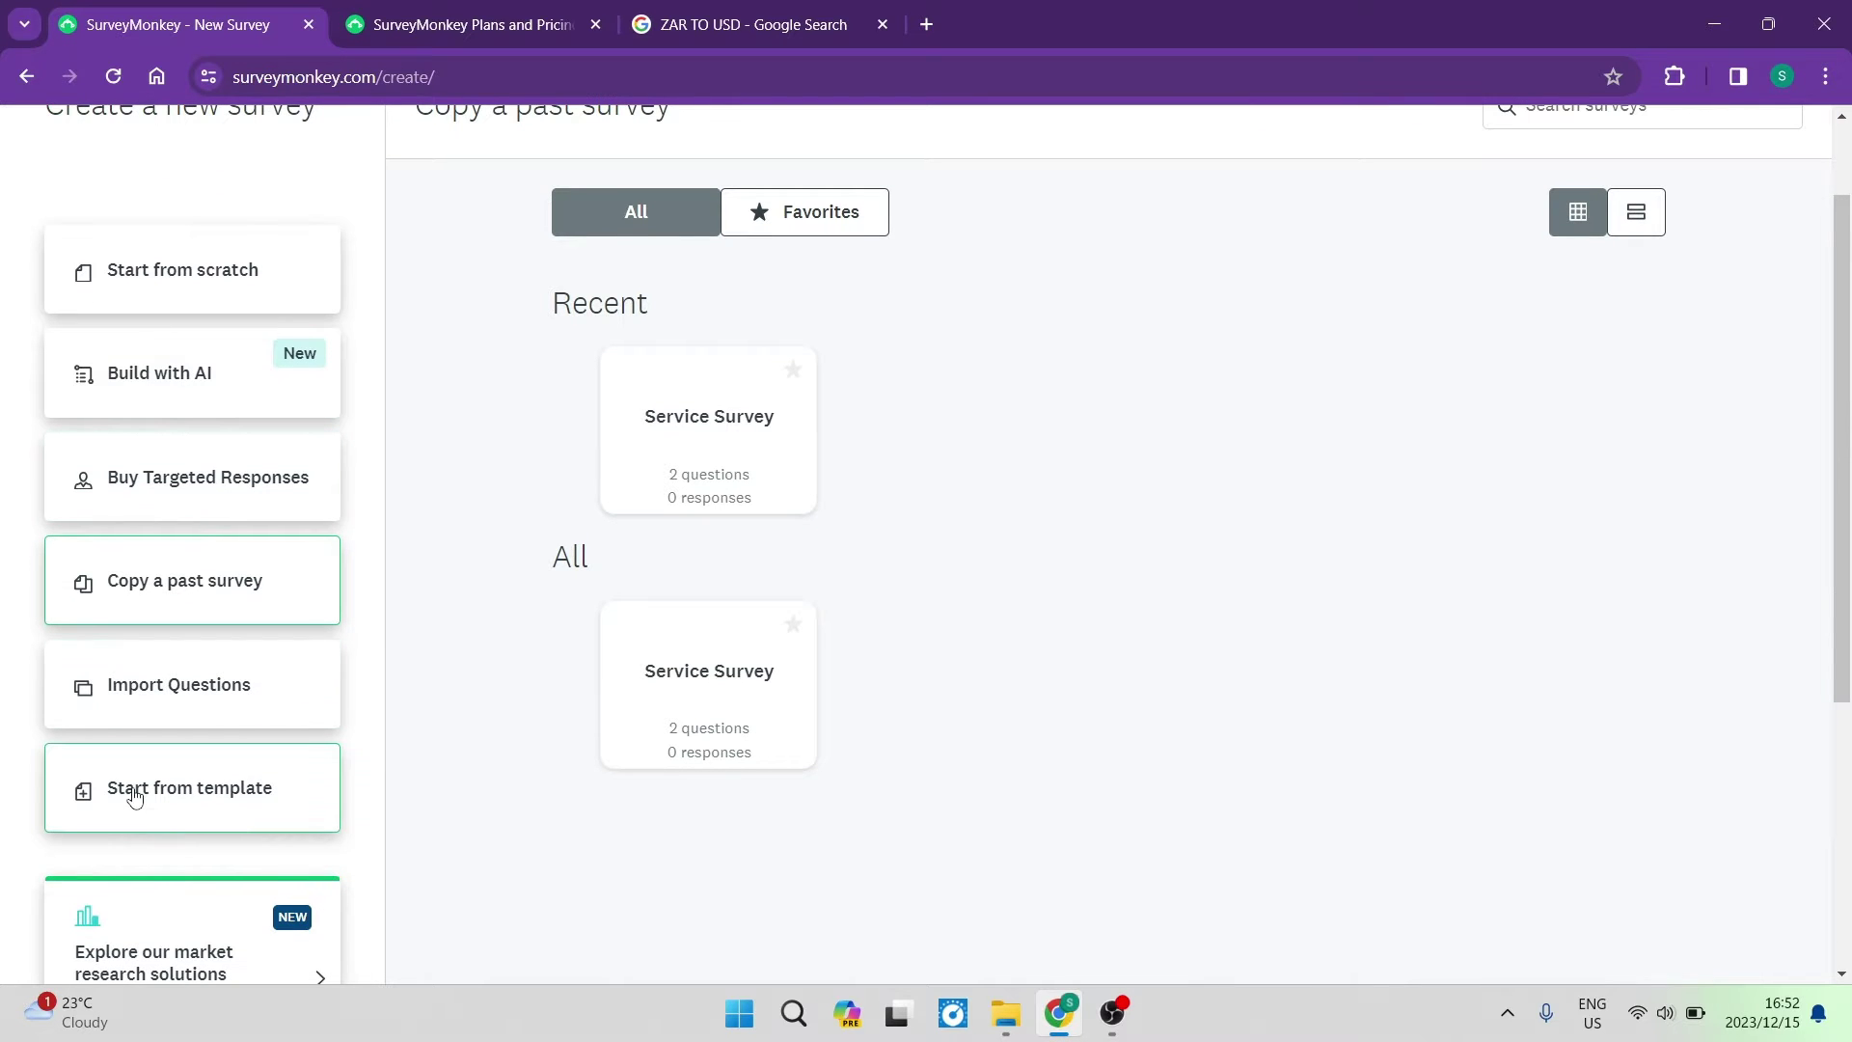
Start a blank survey from scratch titled 'PRODUCT SURVEY'
{"action": "left_click", "coordinate": [186, 280]}
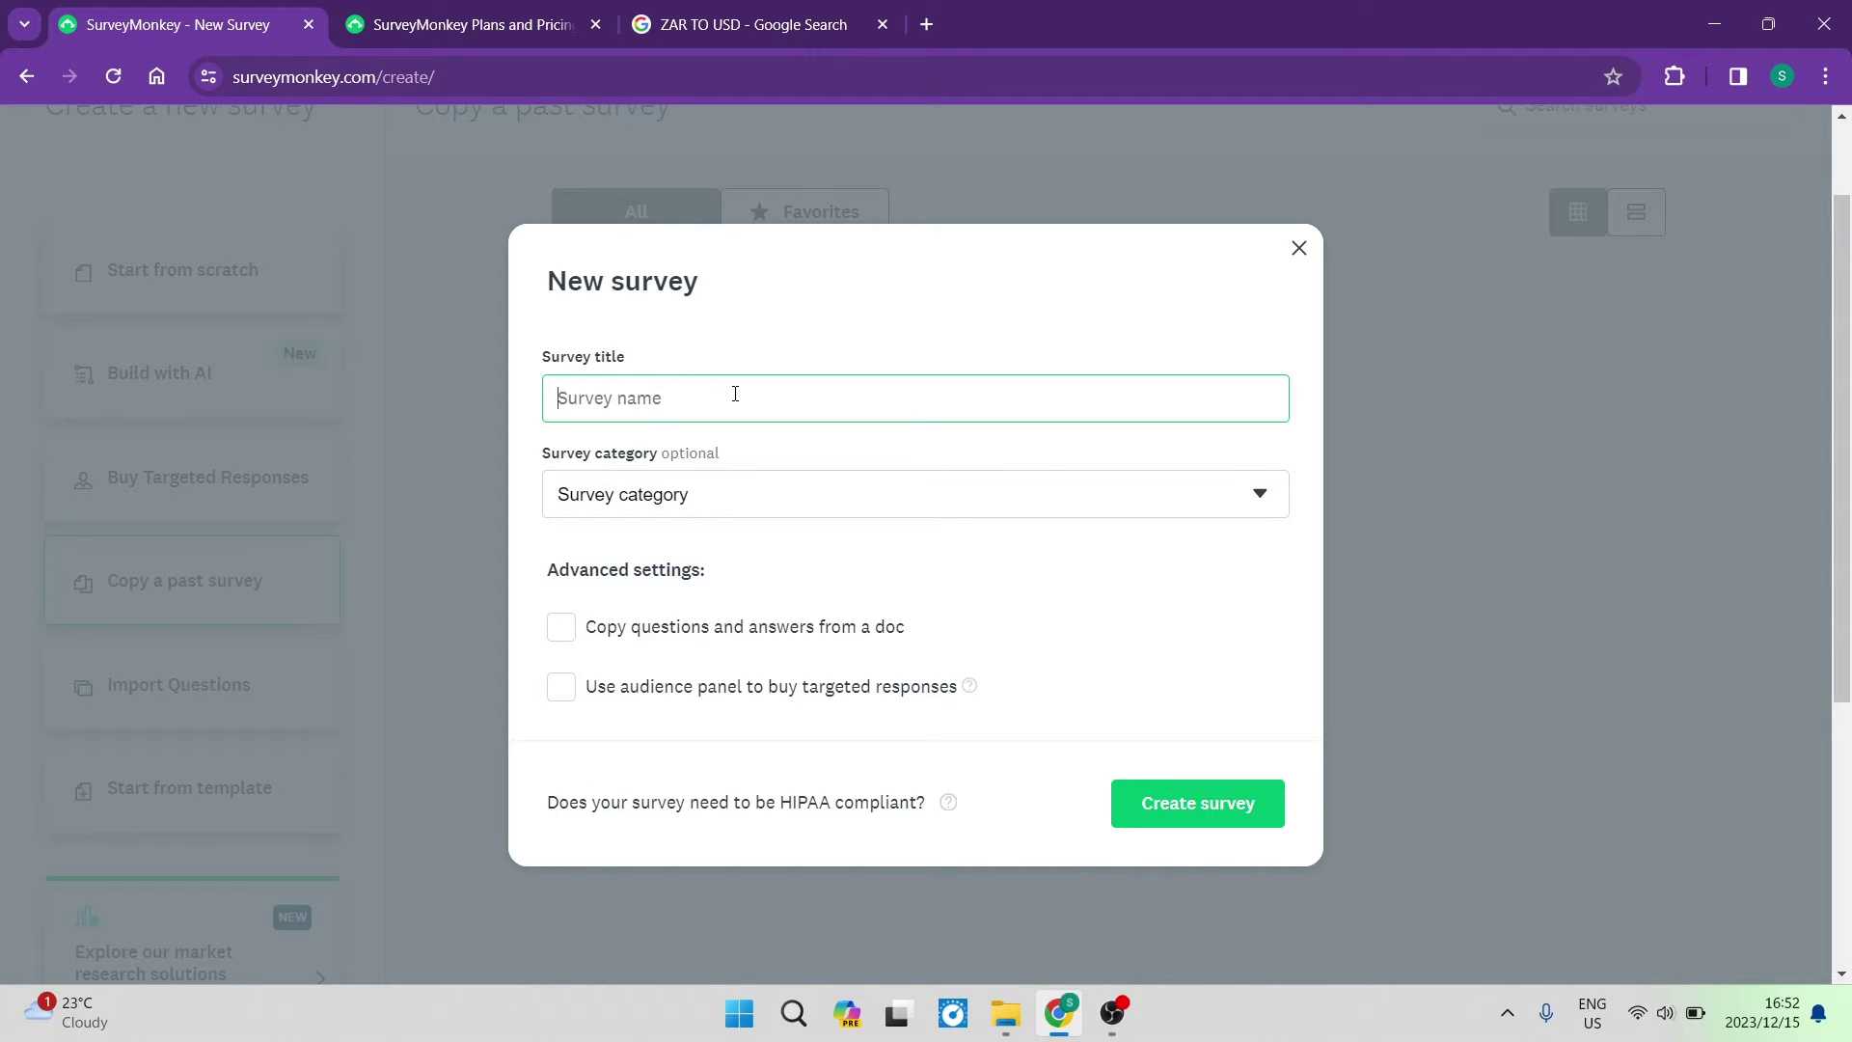
{"action": "type", "text": "d"}
{"action": "key", "text": "BackSpace"}
{"action": "type", "text": "PRODUCT S"}
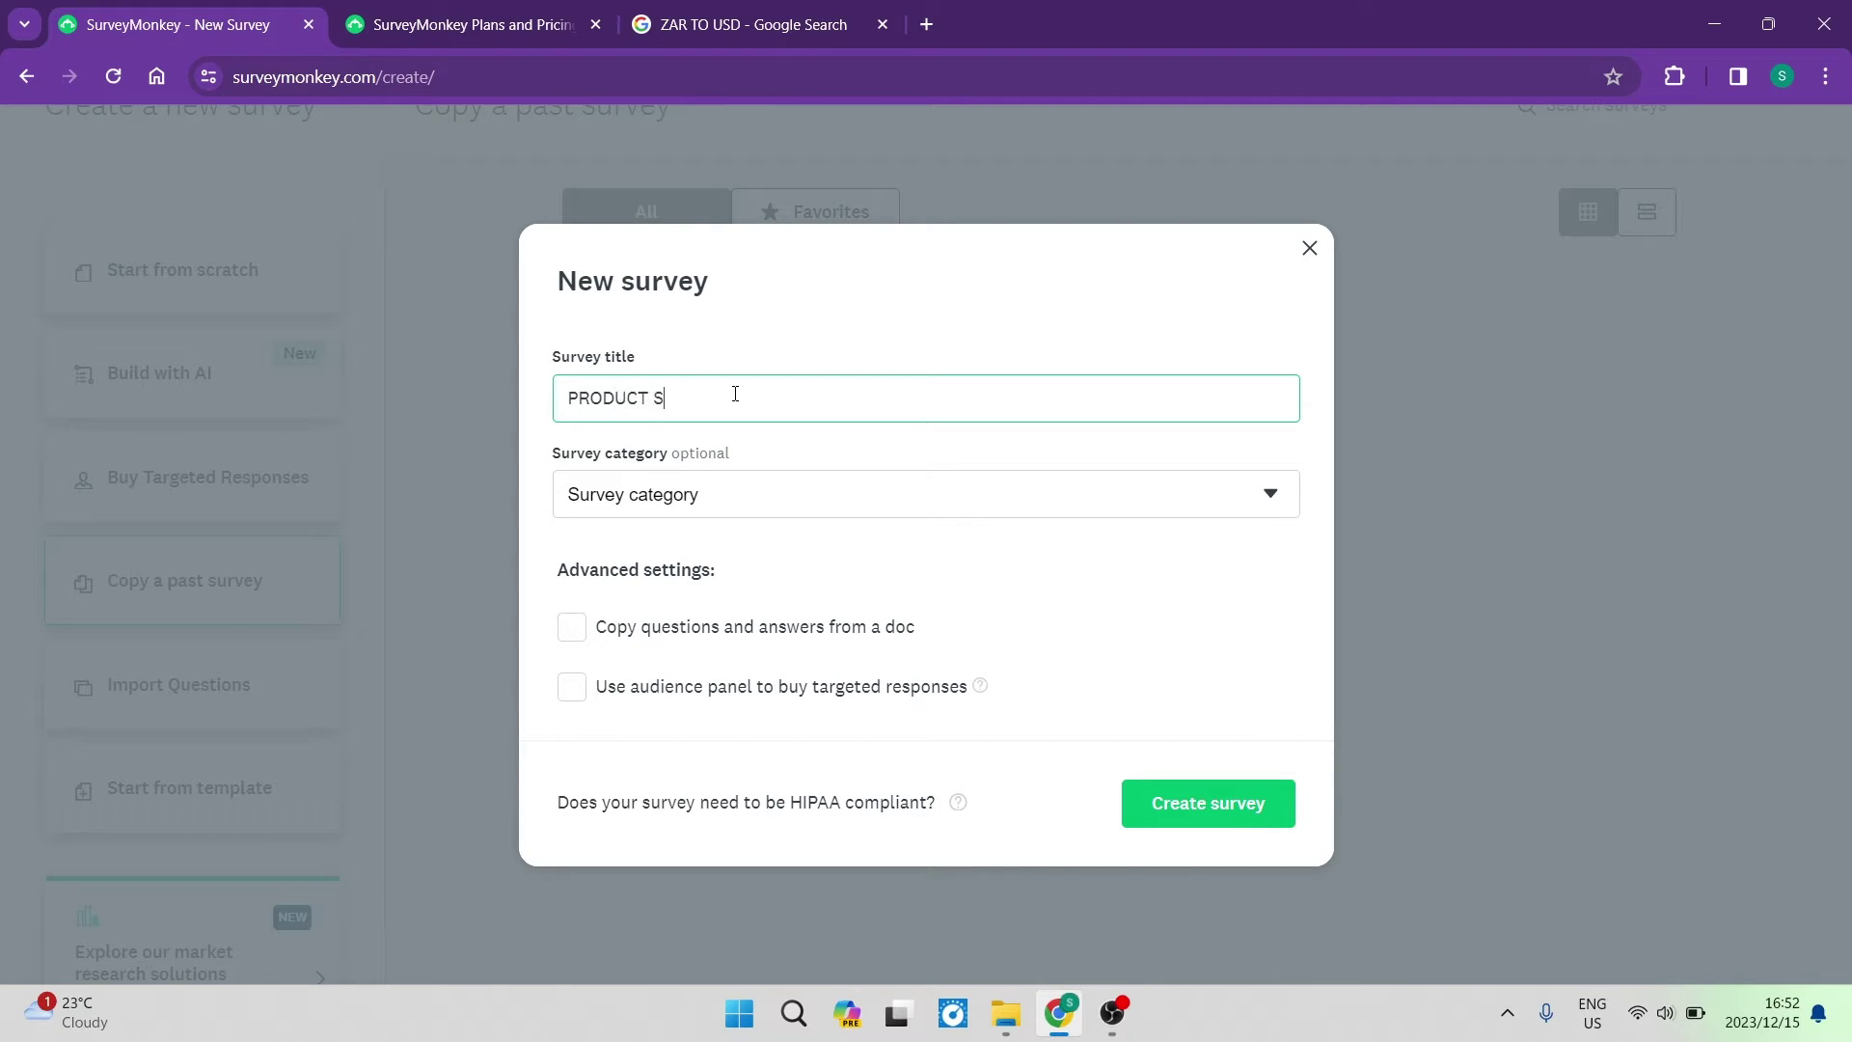
{"action": "type", "text": "URVEY"}
Set the survey category to General market research and create the survey
{"action": "left_click", "coordinate": [742, 508]}
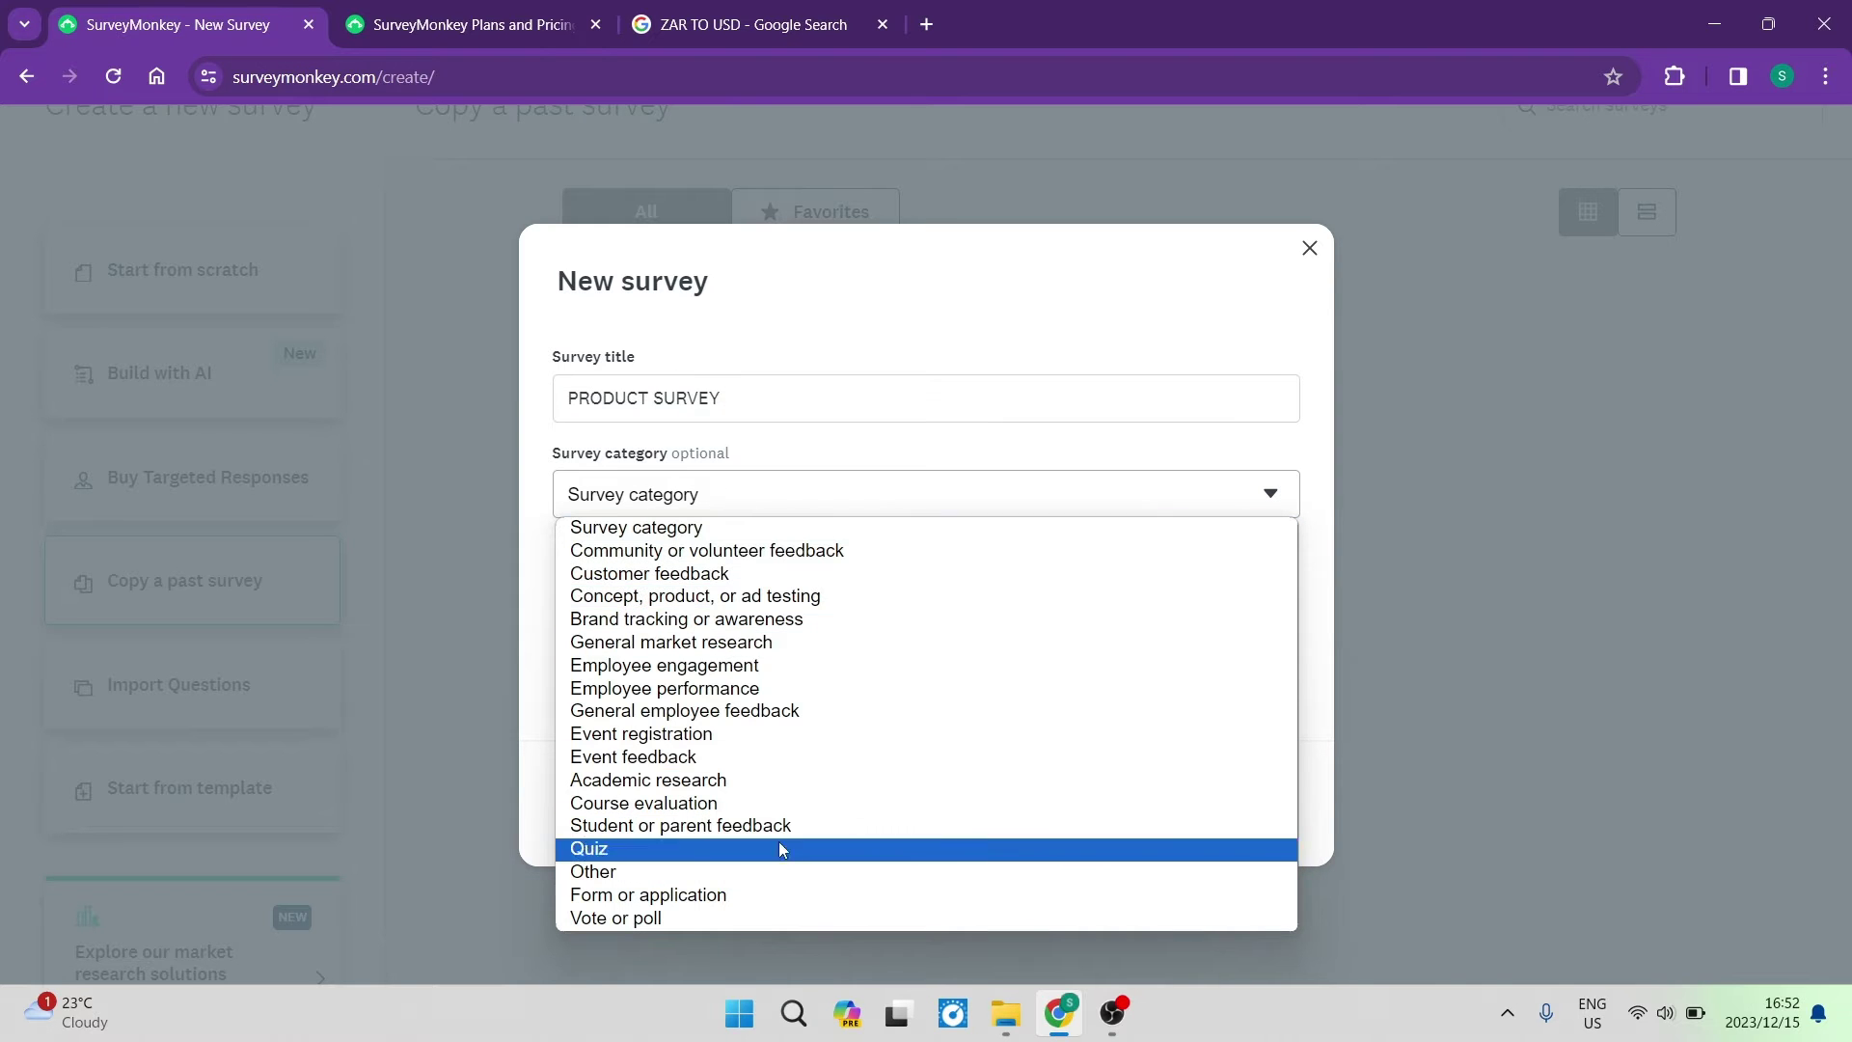
{"action": "left_click", "coordinate": [784, 697]}
{"action": "left_click", "coordinate": [753, 514]}
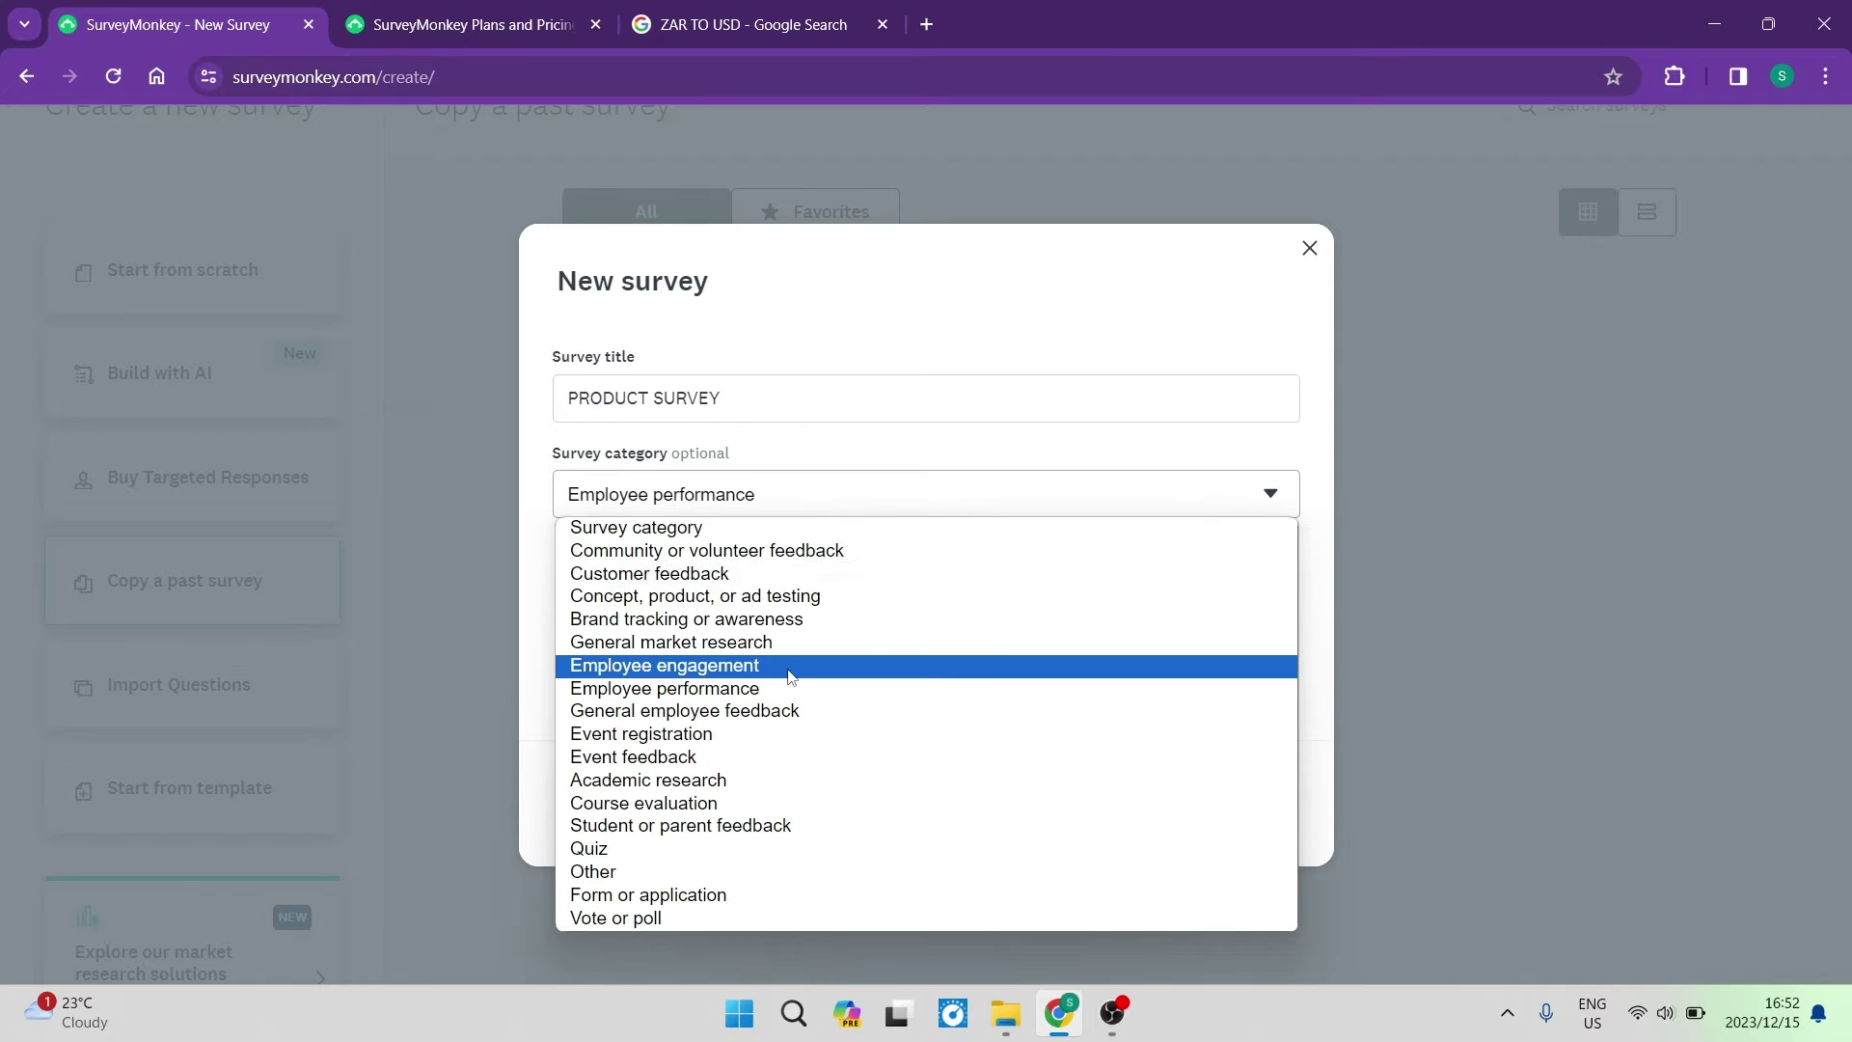
{"action": "left_click", "coordinate": [781, 643]}
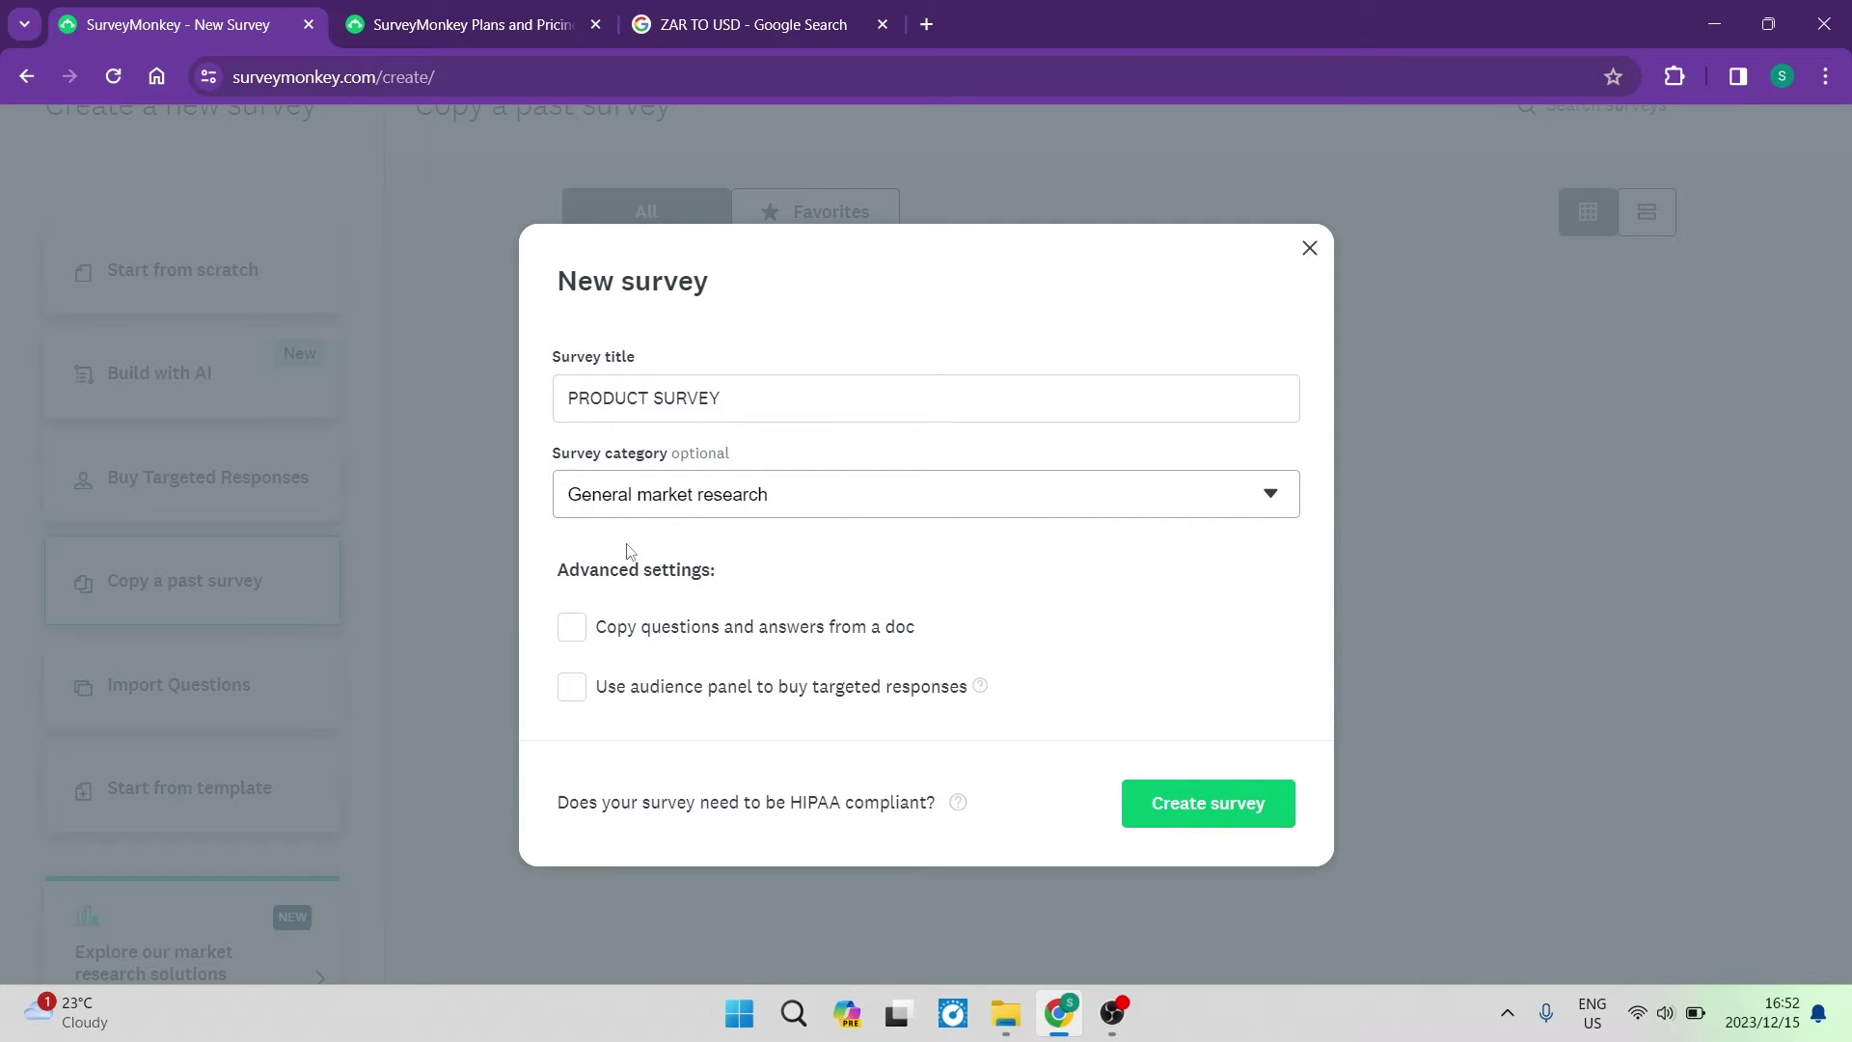
{"action": "left_click_drag", "start_coordinate": [770, 568], "coordinate": [558, 569]}
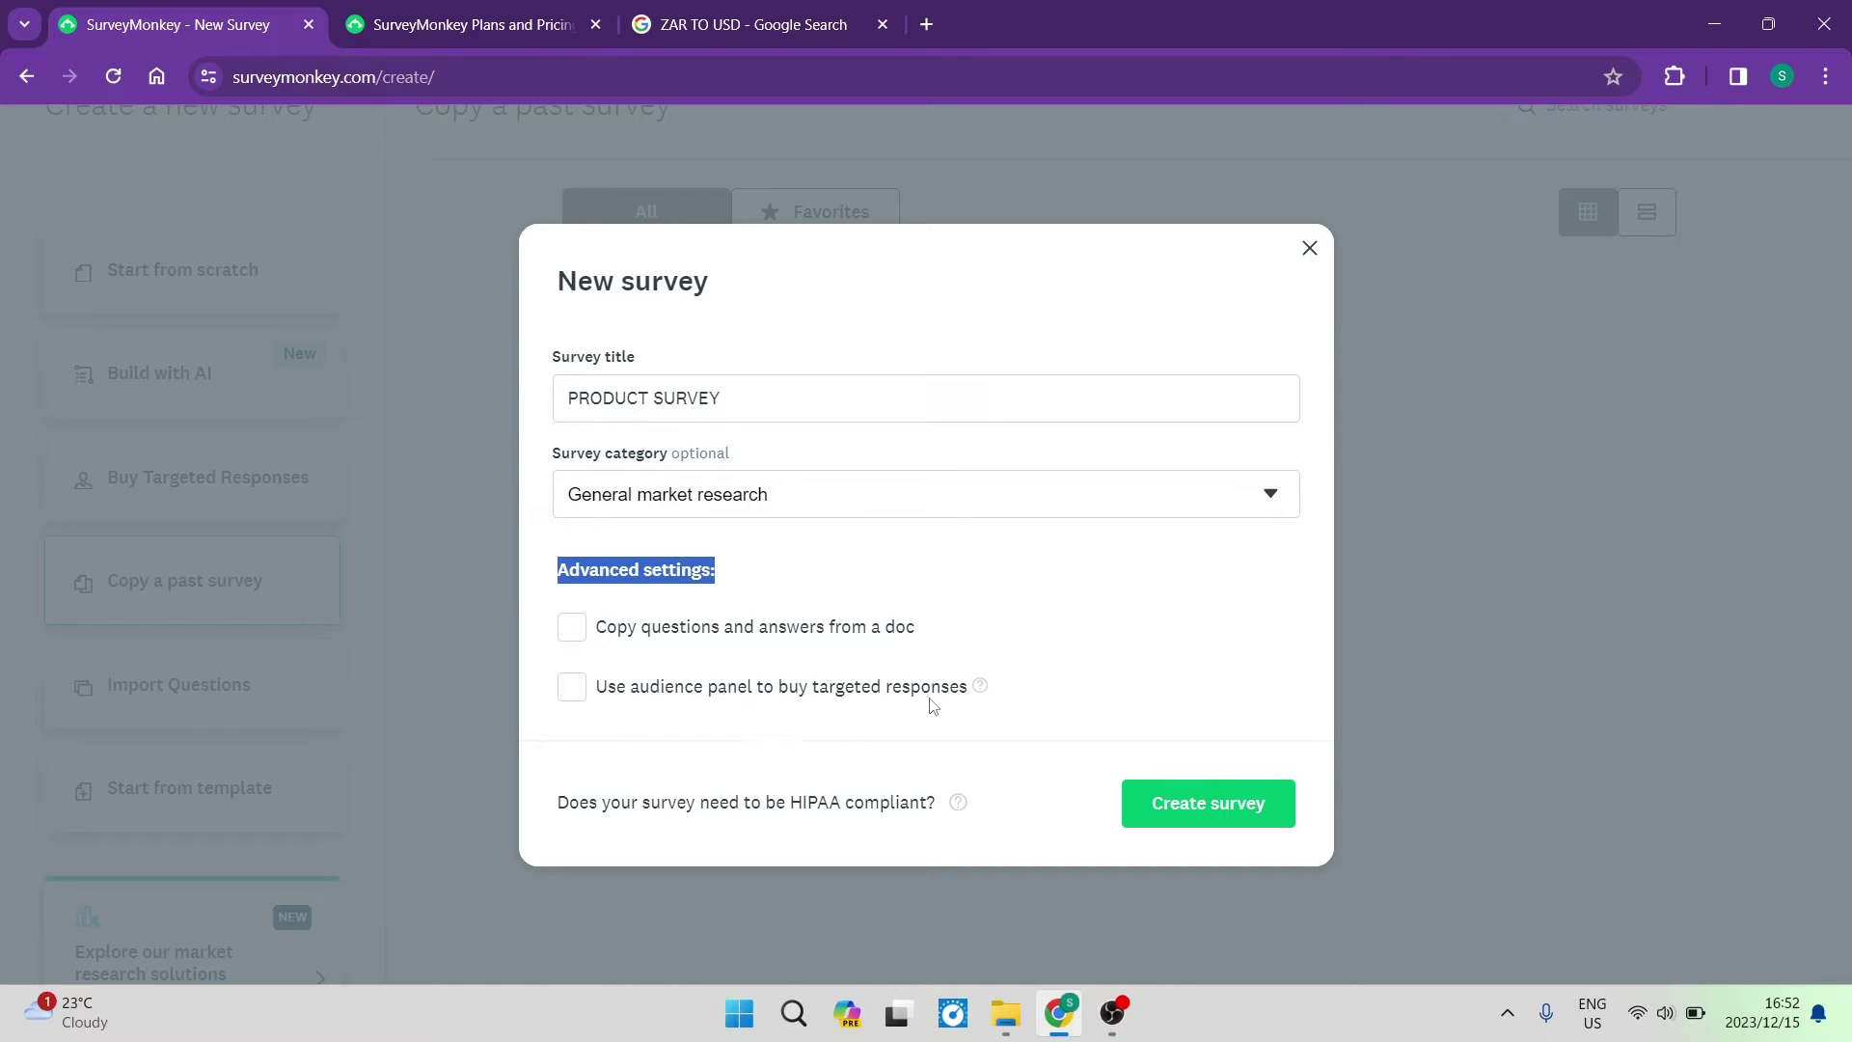
{"action": "mouse_move", "coordinate": [977, 692]}
{"action": "left_click", "coordinate": [841, 562]}
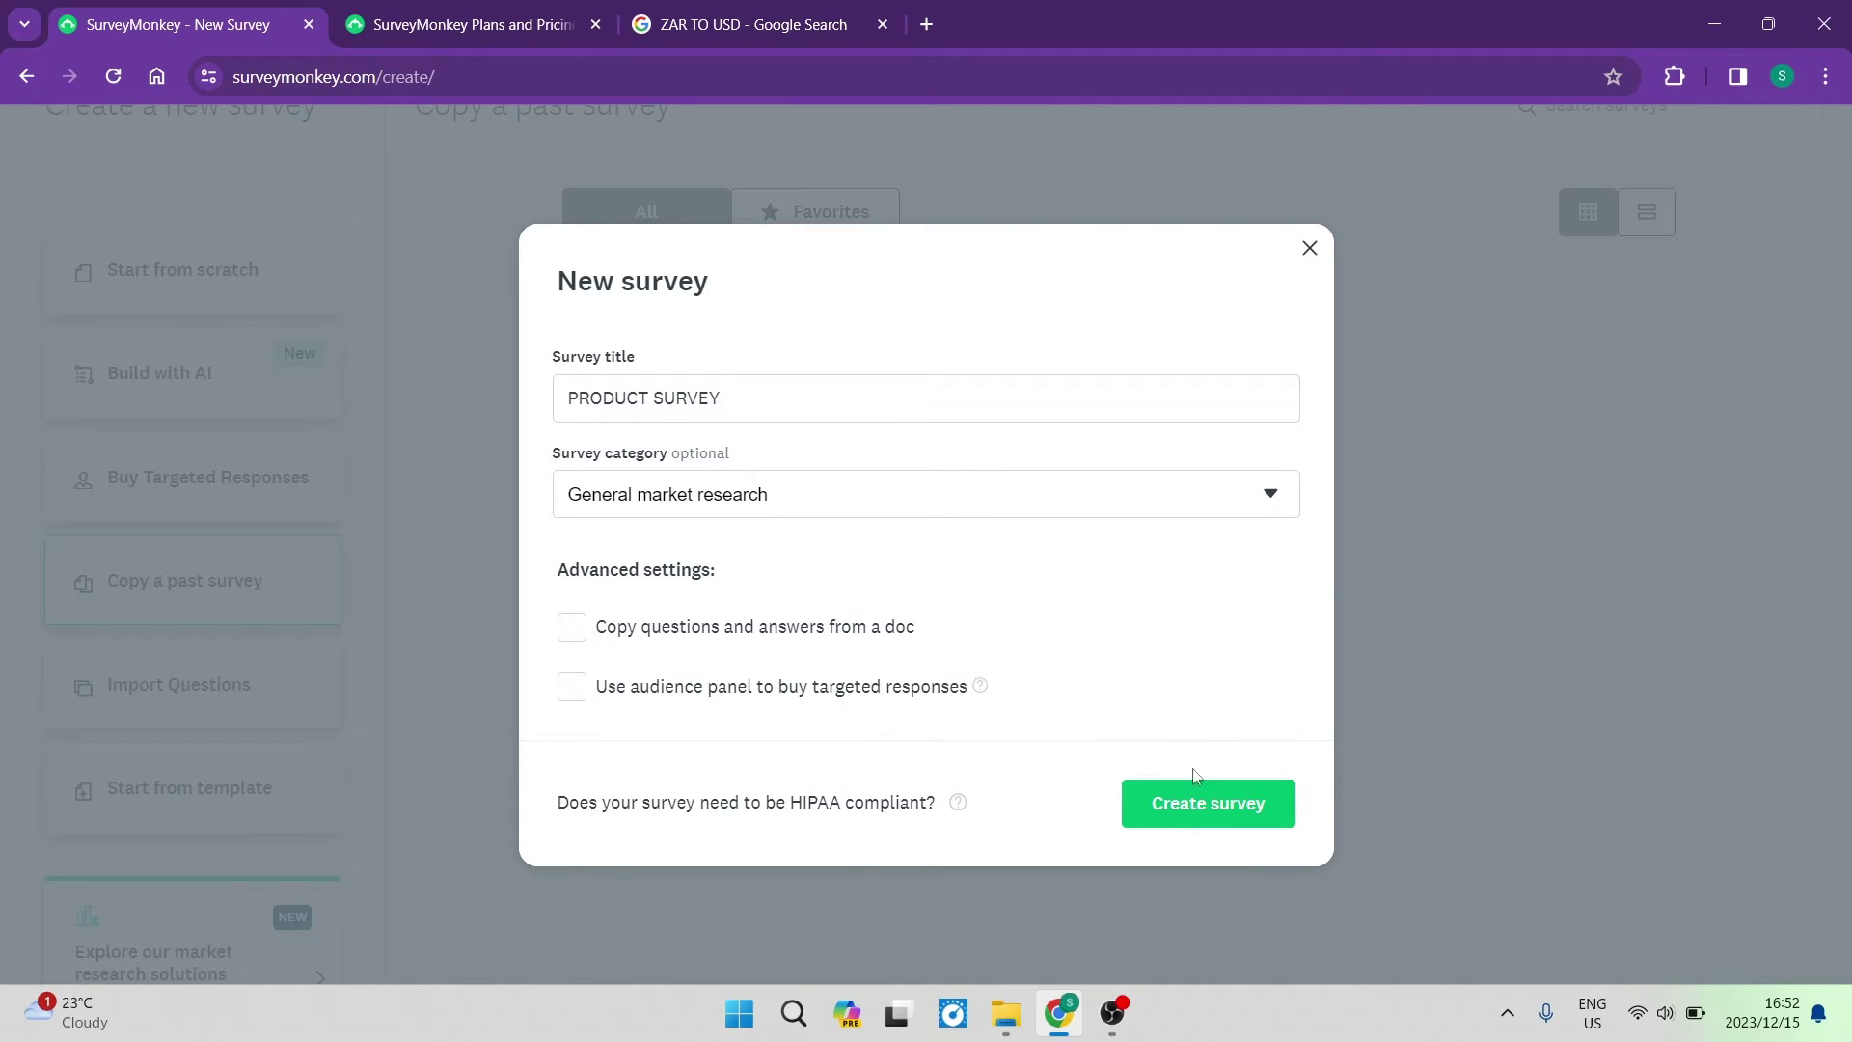
{"action": "left_click", "coordinate": [1204, 804]}
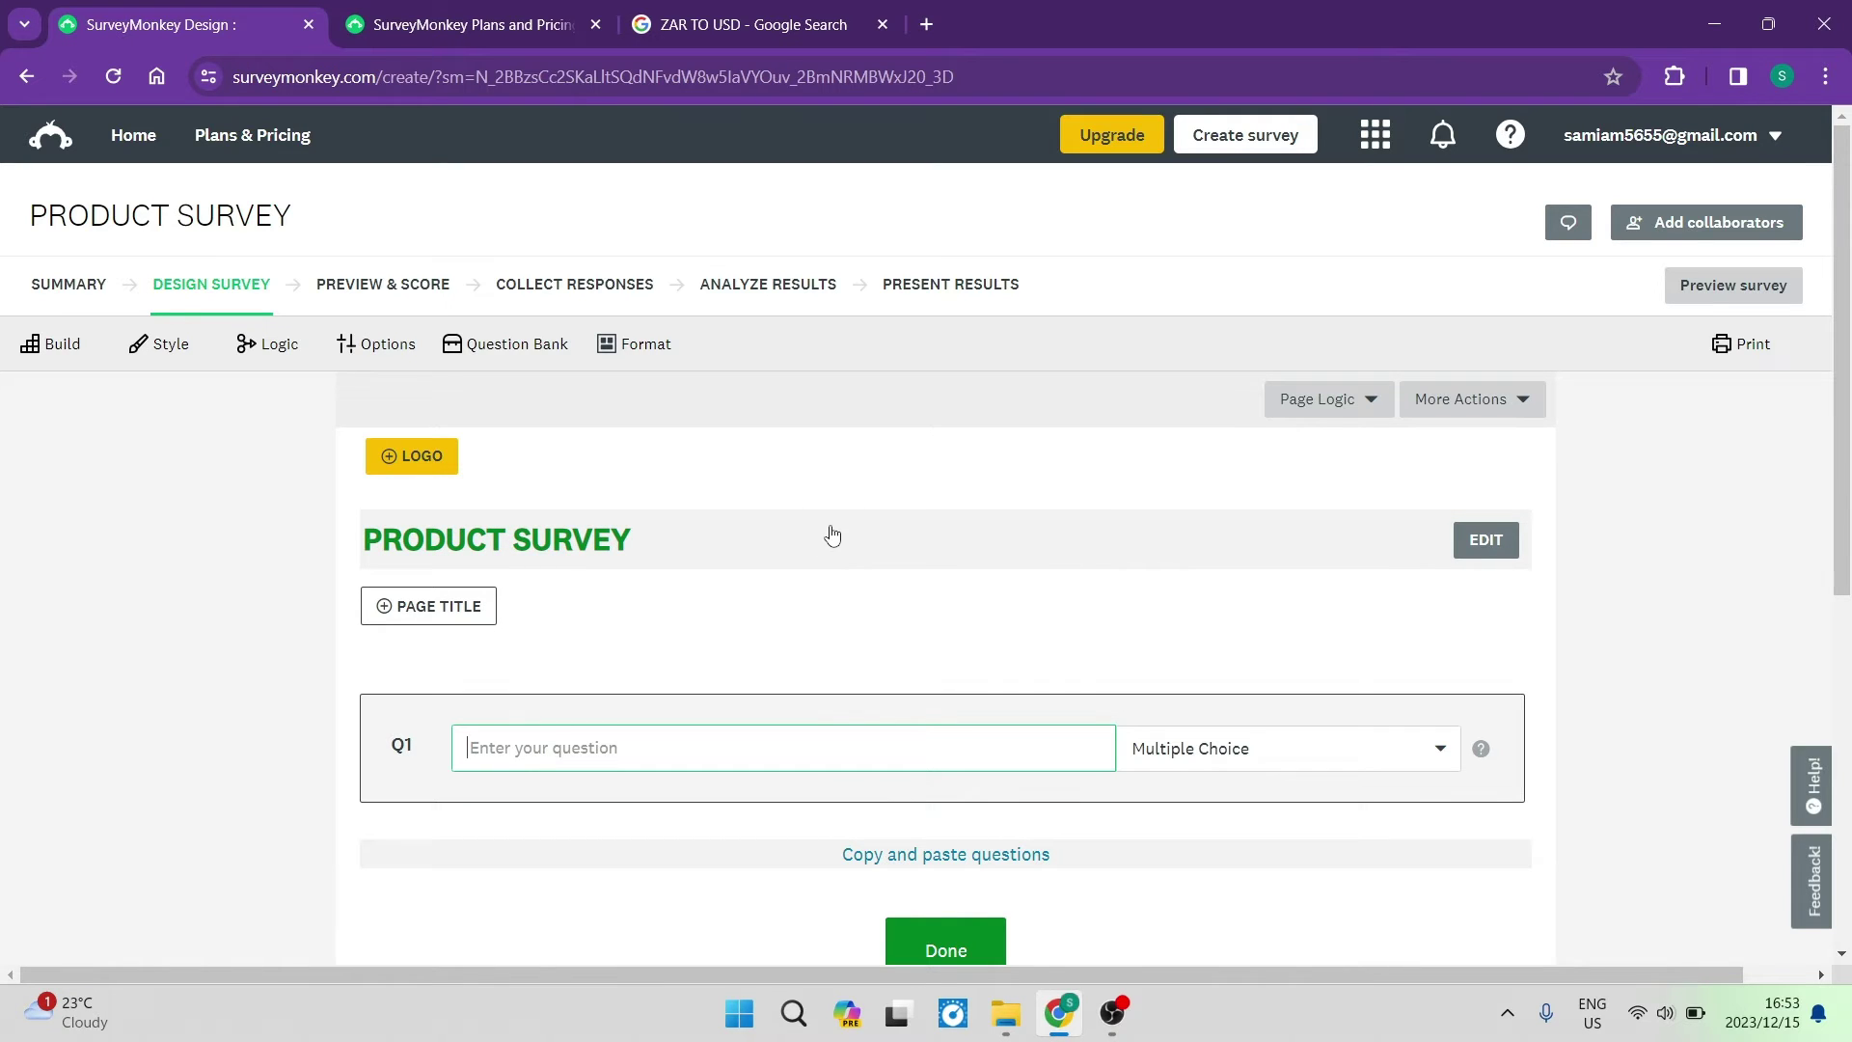
Scroll down the Design Survey page to the empty Q1 question box
{"action": "scroll", "coordinate": [831, 593], "scroll_direction": "down", "scroll_amount": 2}
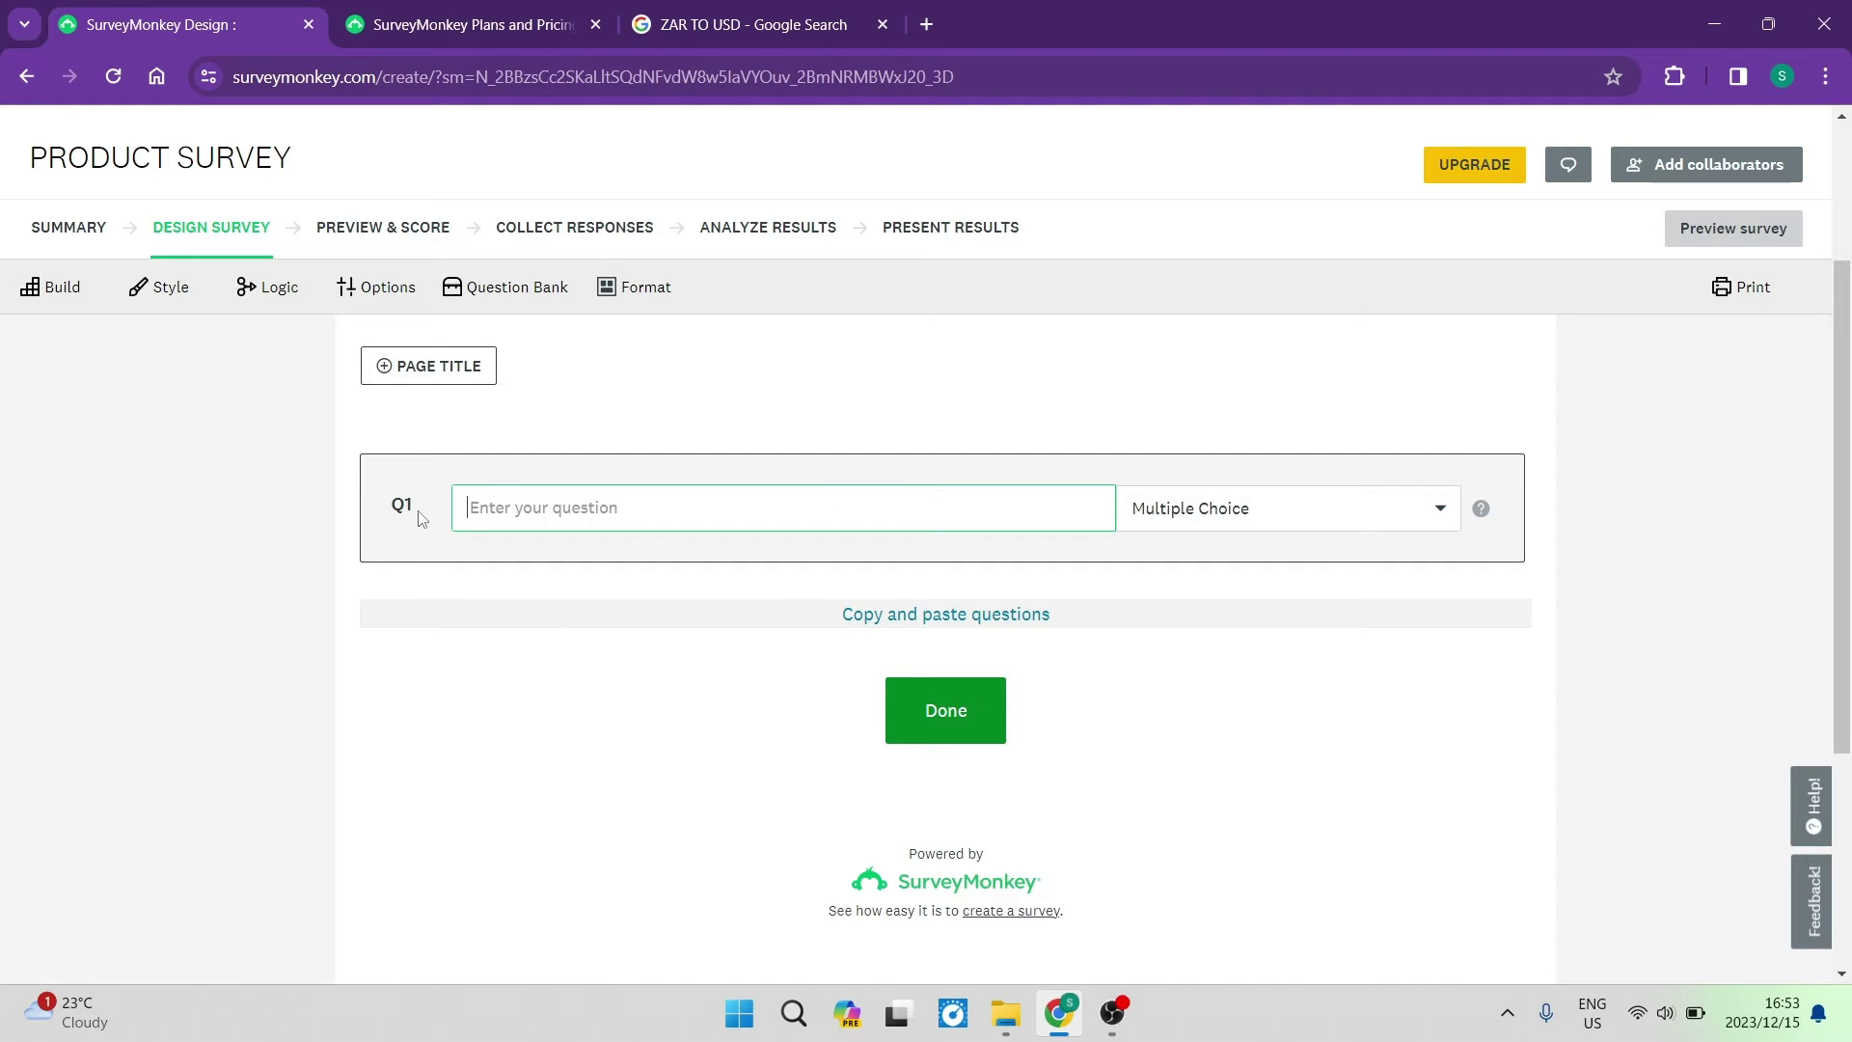
{"action": "left_click_drag", "start_coordinate": [421, 519], "coordinate": [390, 504]}
Write the Q1 name question starting 'WHAT IS' and keep its type as Single Textbox
{"action": "left_click", "coordinate": [709, 509]}
{"action": "type", "text": "WHAT IS YOUTR NAME"}
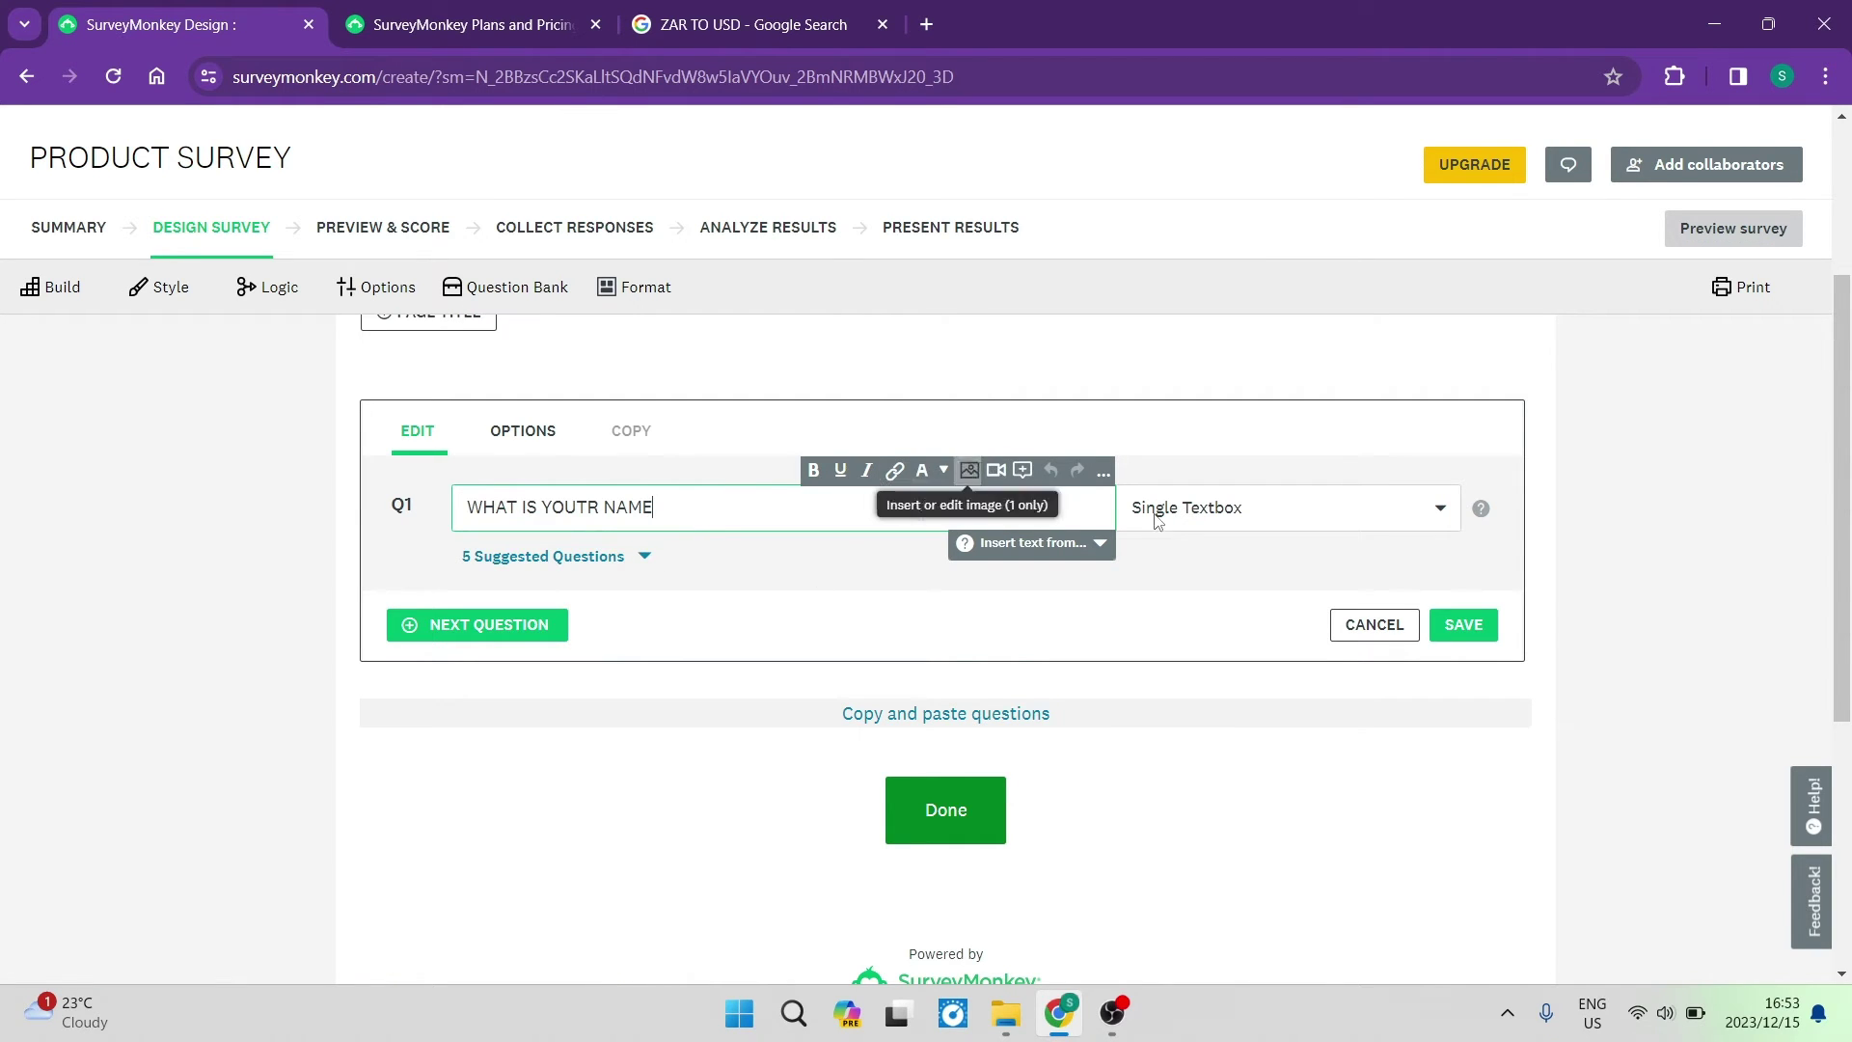
{"action": "left_click", "coordinate": [1293, 519]}
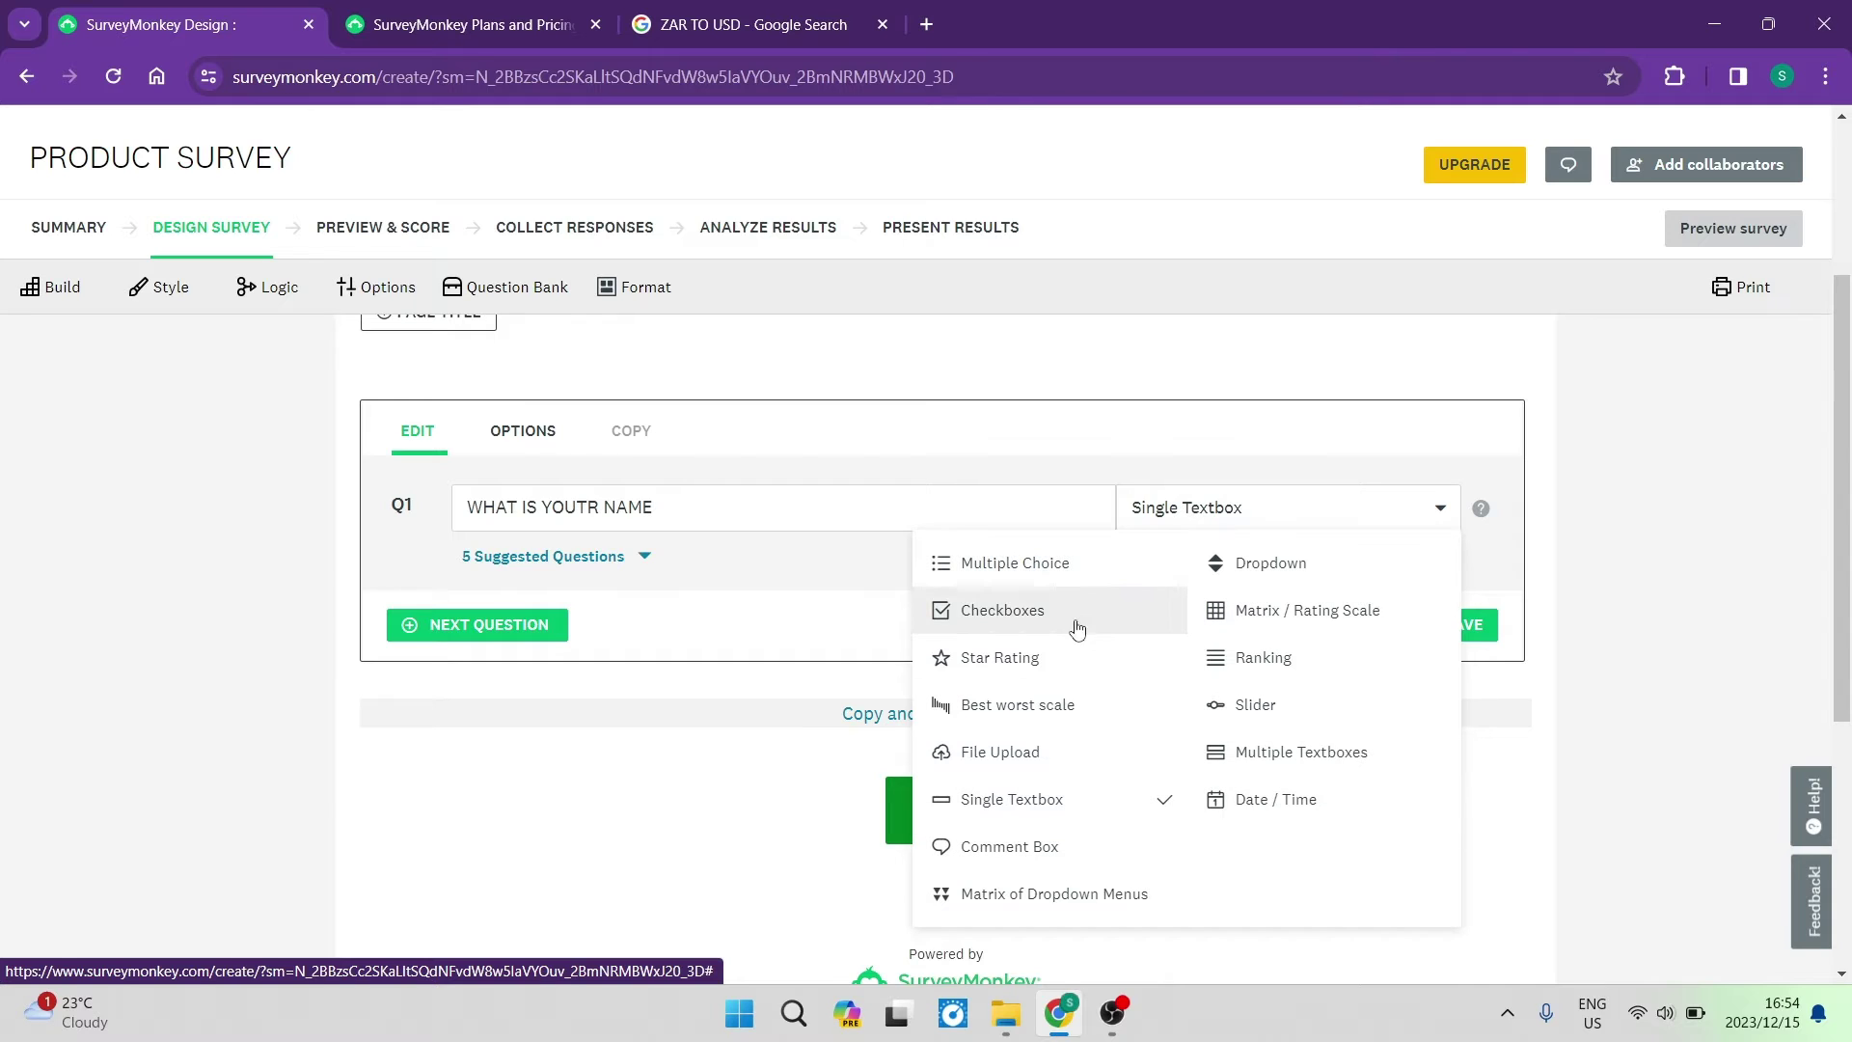
{"action": "left_click", "coordinate": [873, 633]}
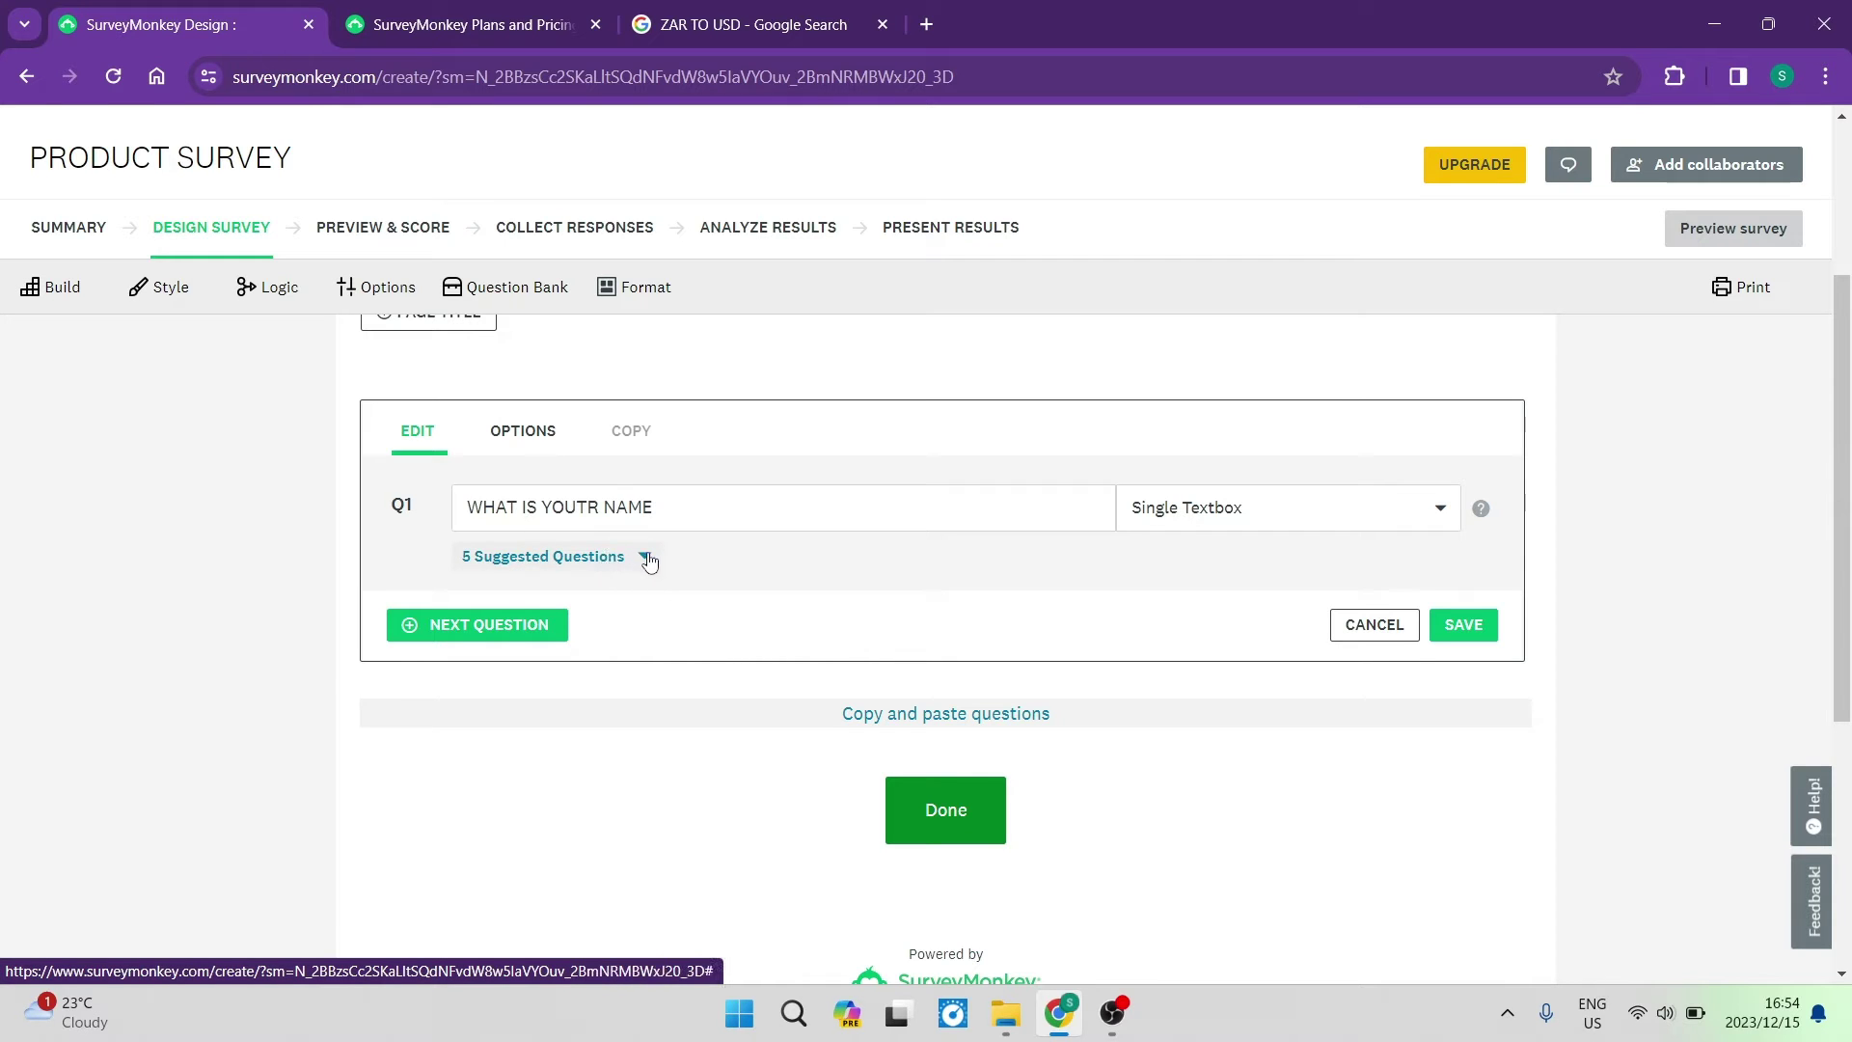
End the Q1 text with a question mark, dismiss suggested questions, and show its options
{"action": "left_click", "coordinate": [694, 516]}
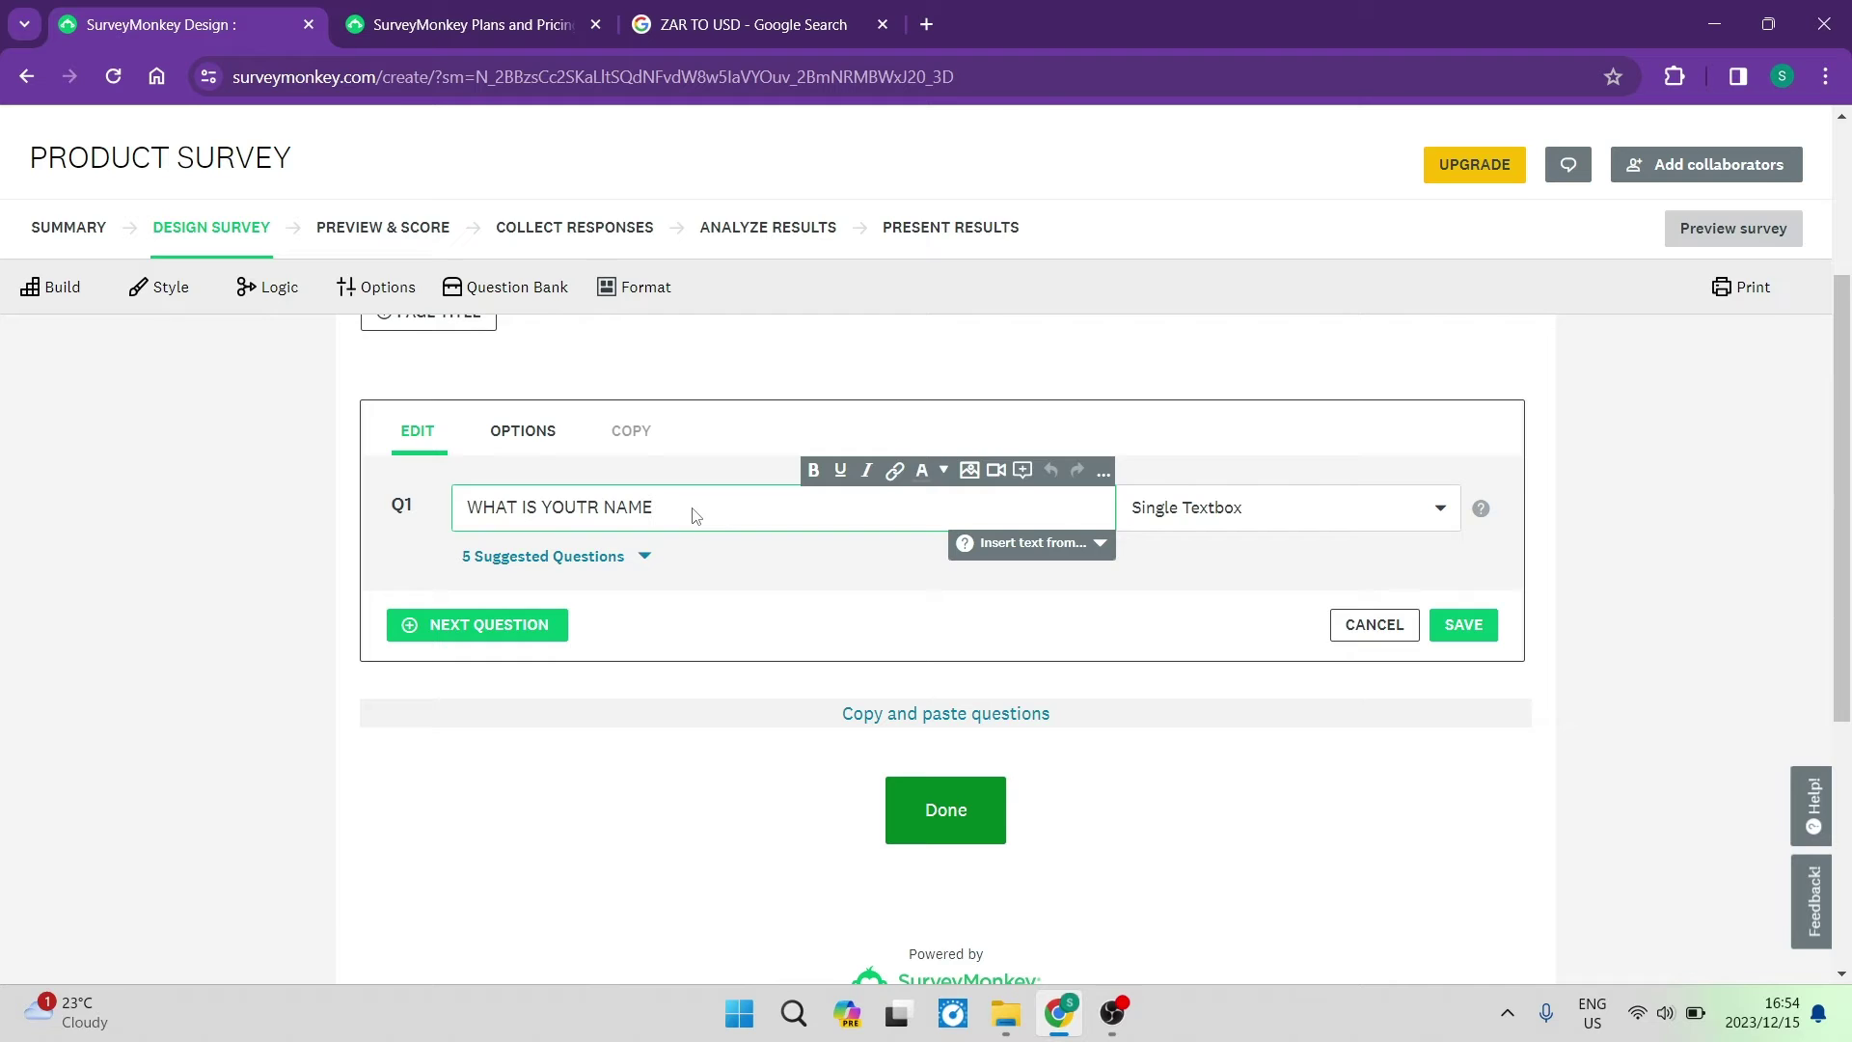
{"action": "left_click", "coordinate": [644, 555]}
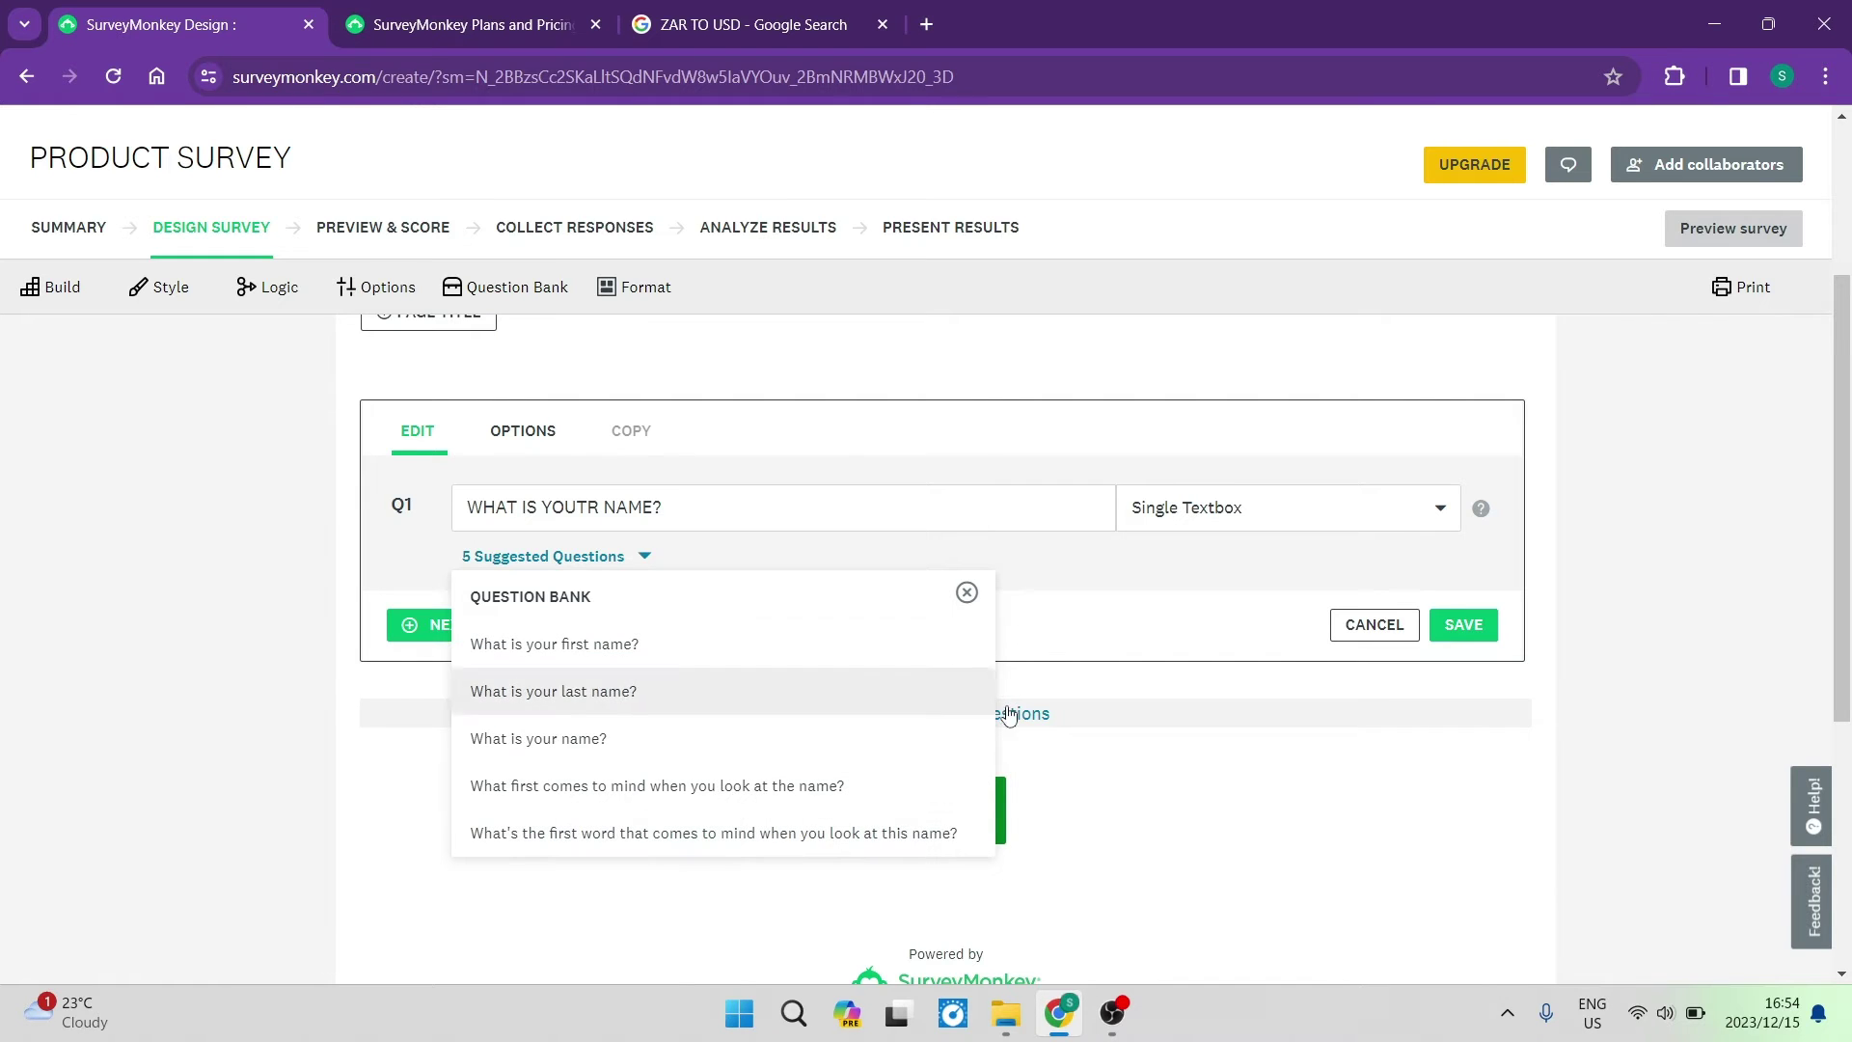
{"action": "left_click", "coordinate": [1129, 629]}
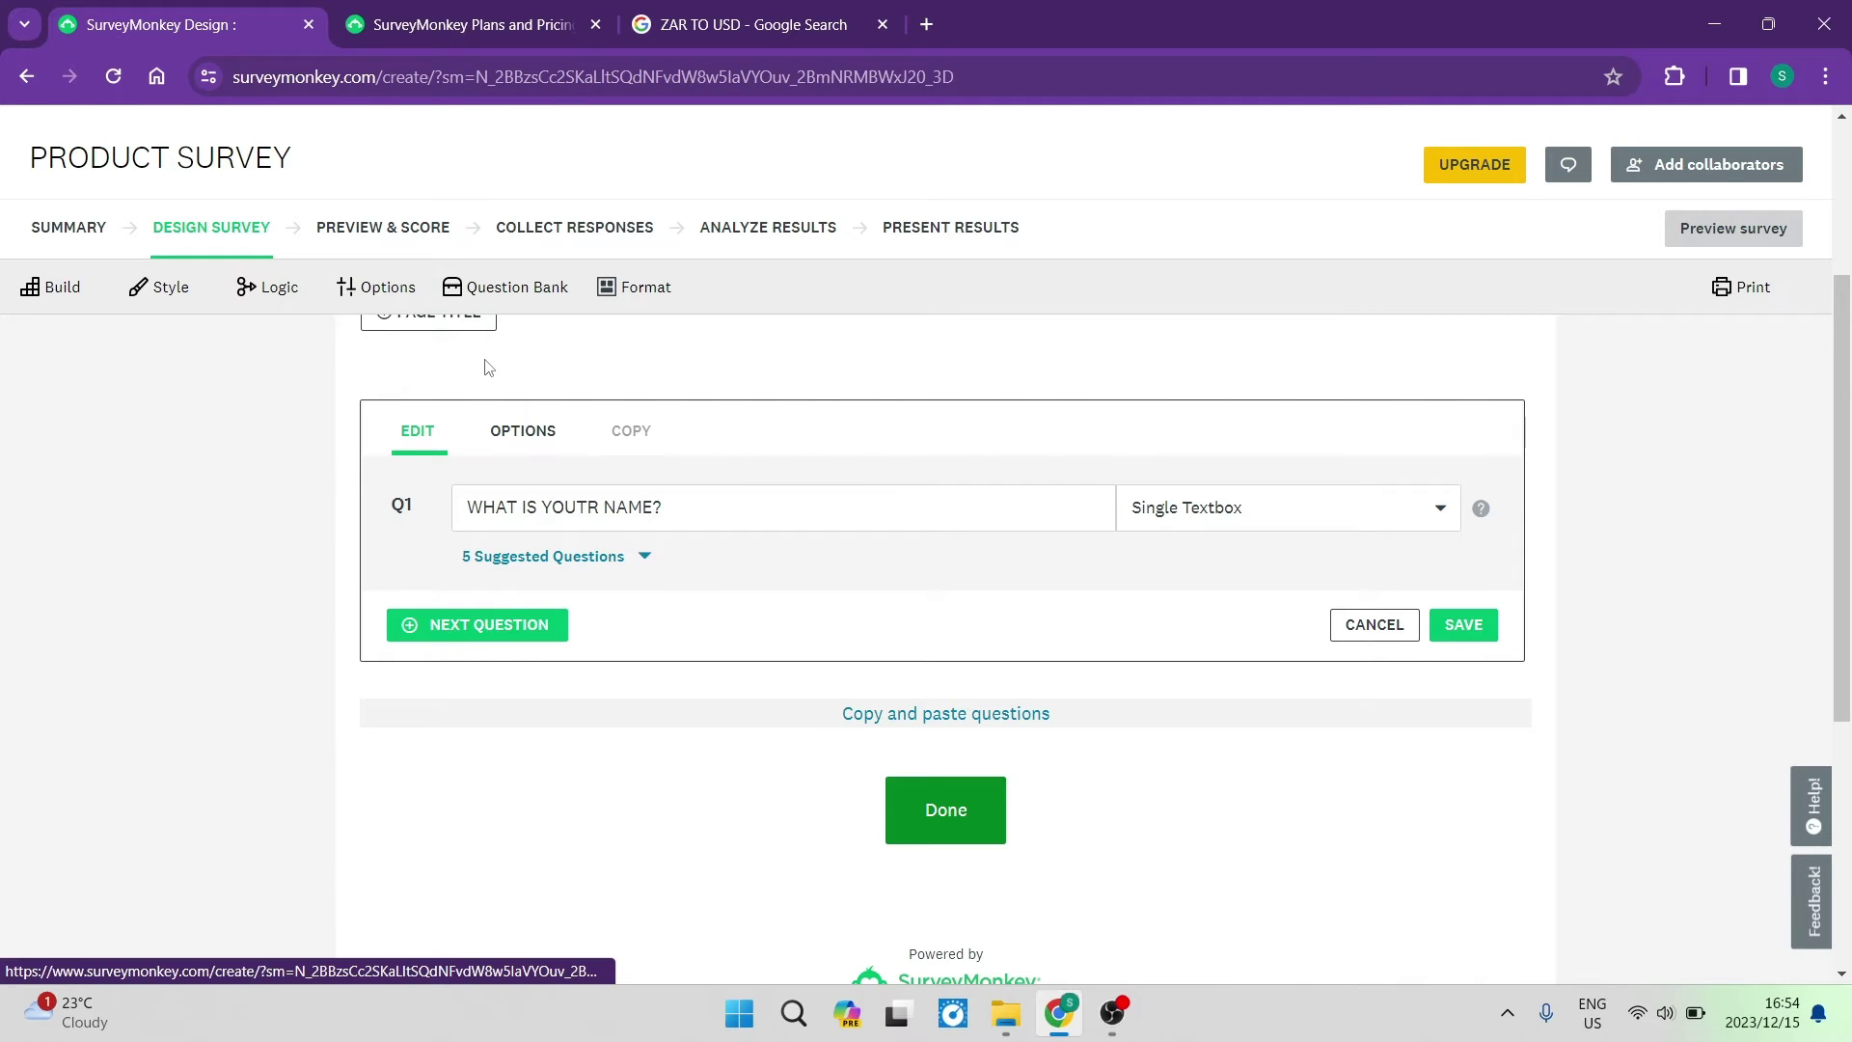
{"action": "left_click", "coordinate": [523, 431]}
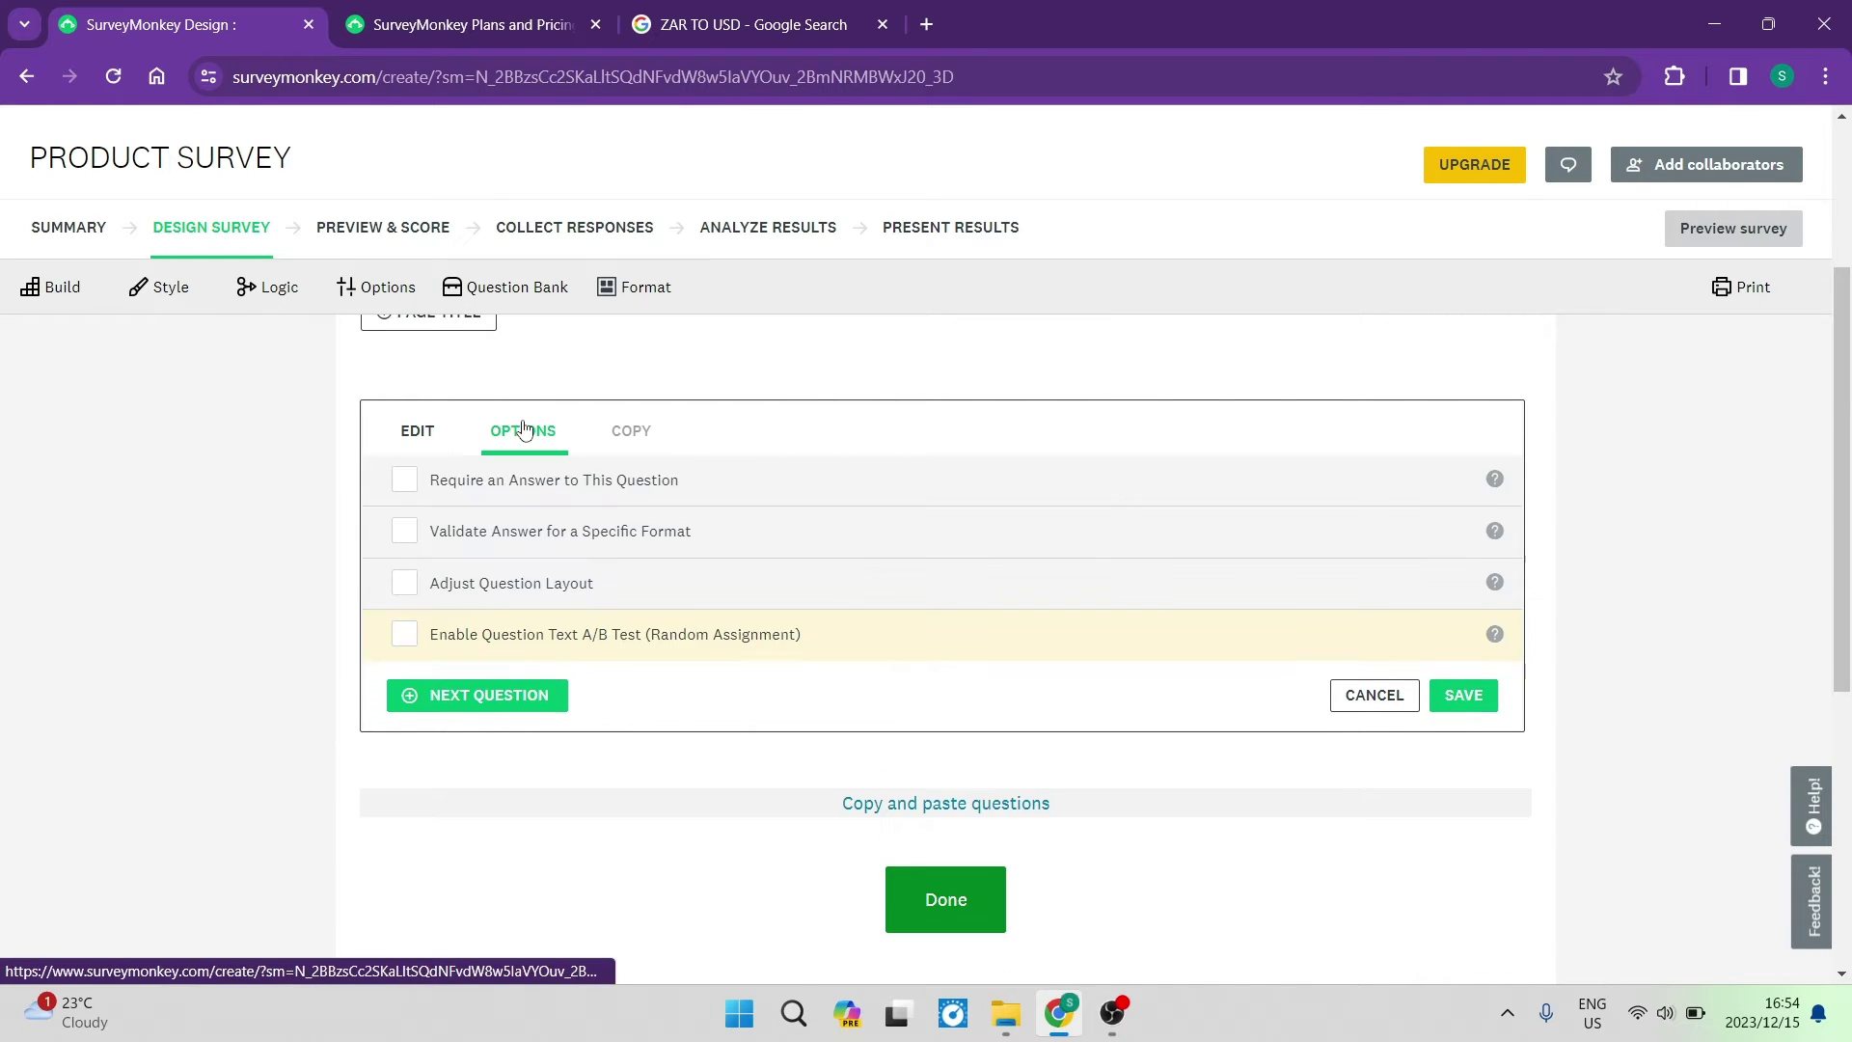
{"action": "left_click", "coordinate": [403, 531]}
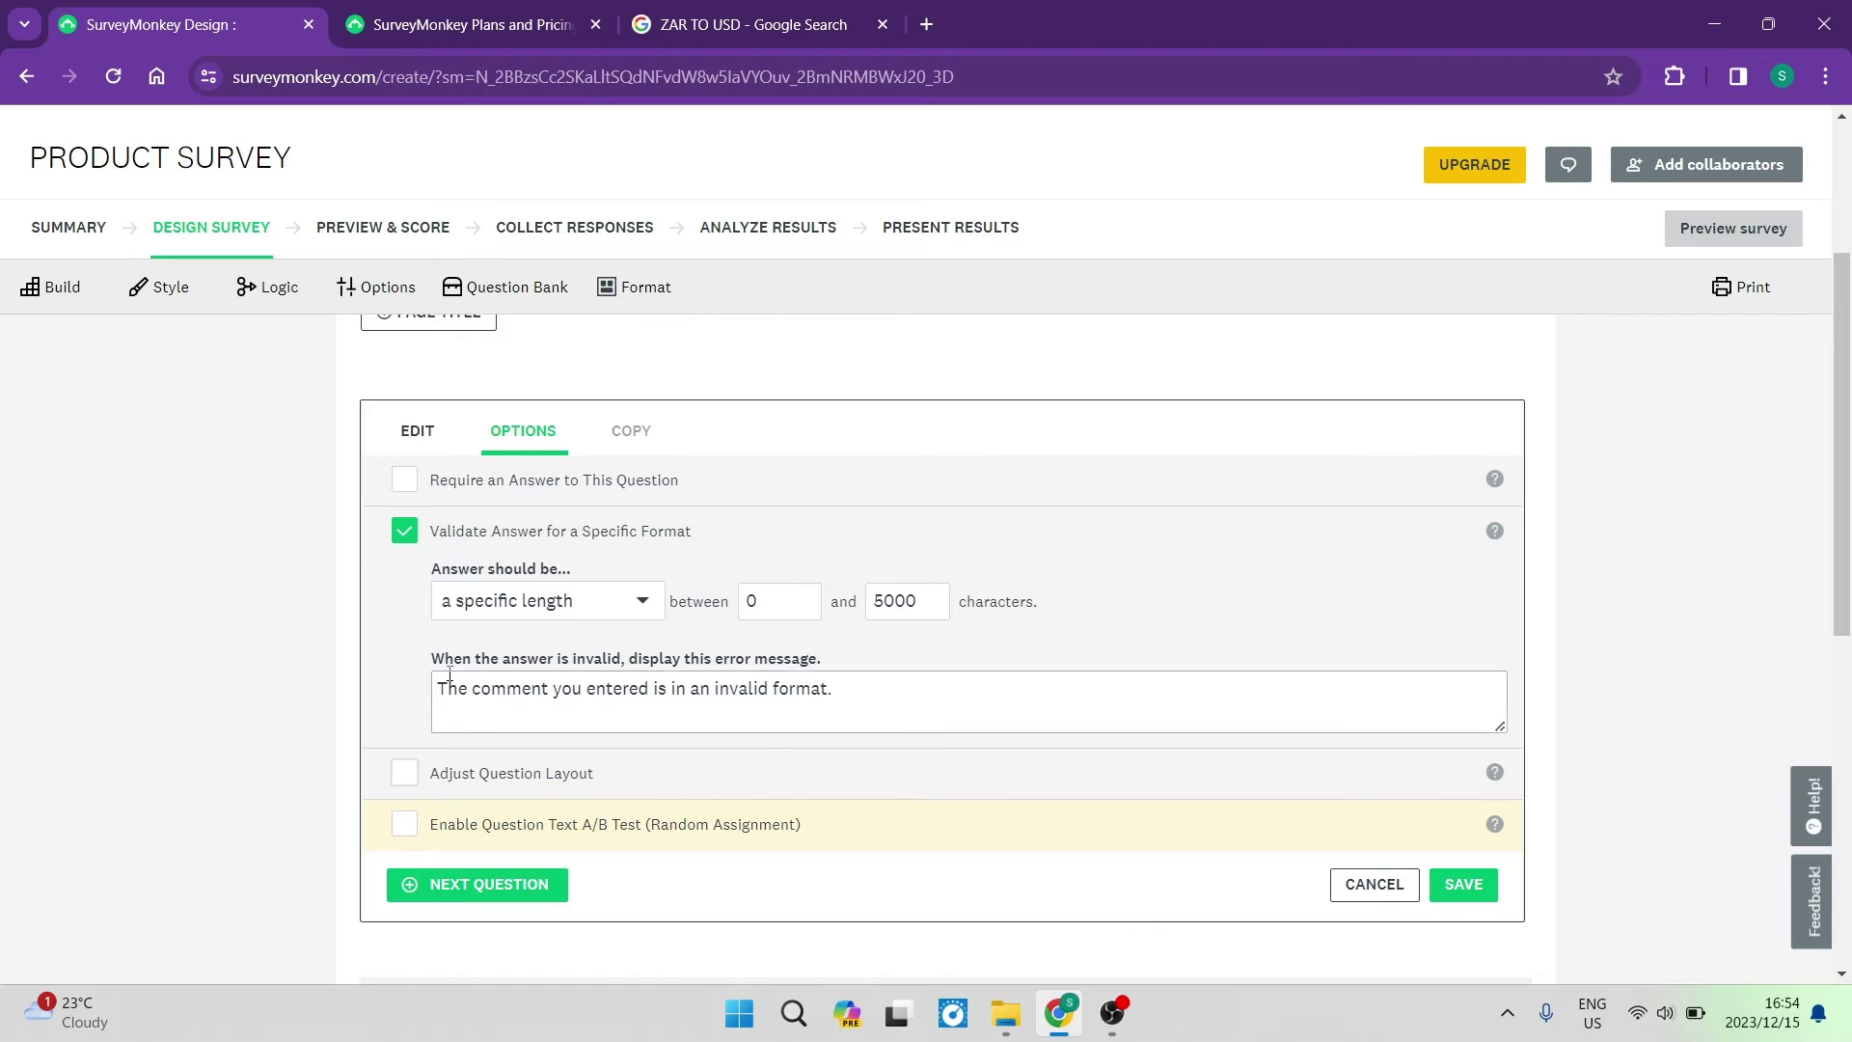
{"action": "left_click", "coordinate": [598, 601]}
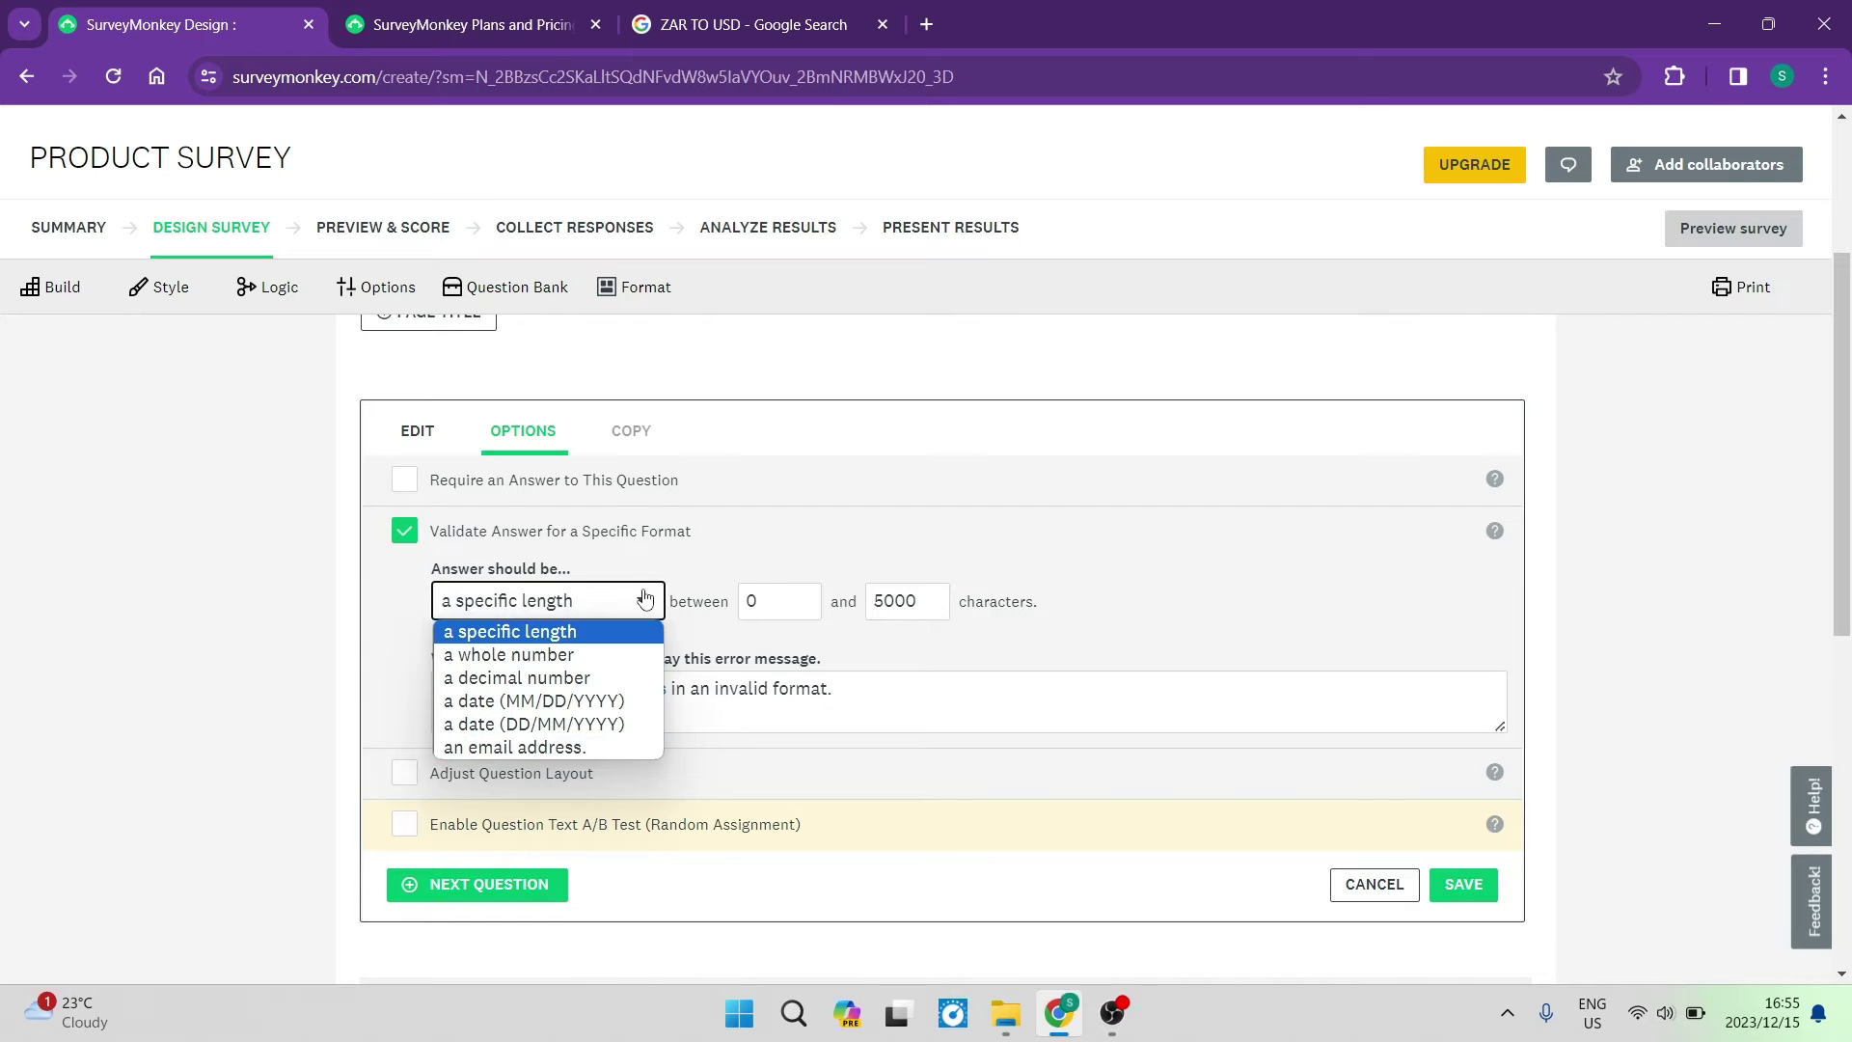
{"action": "left_click", "coordinate": [696, 547]}
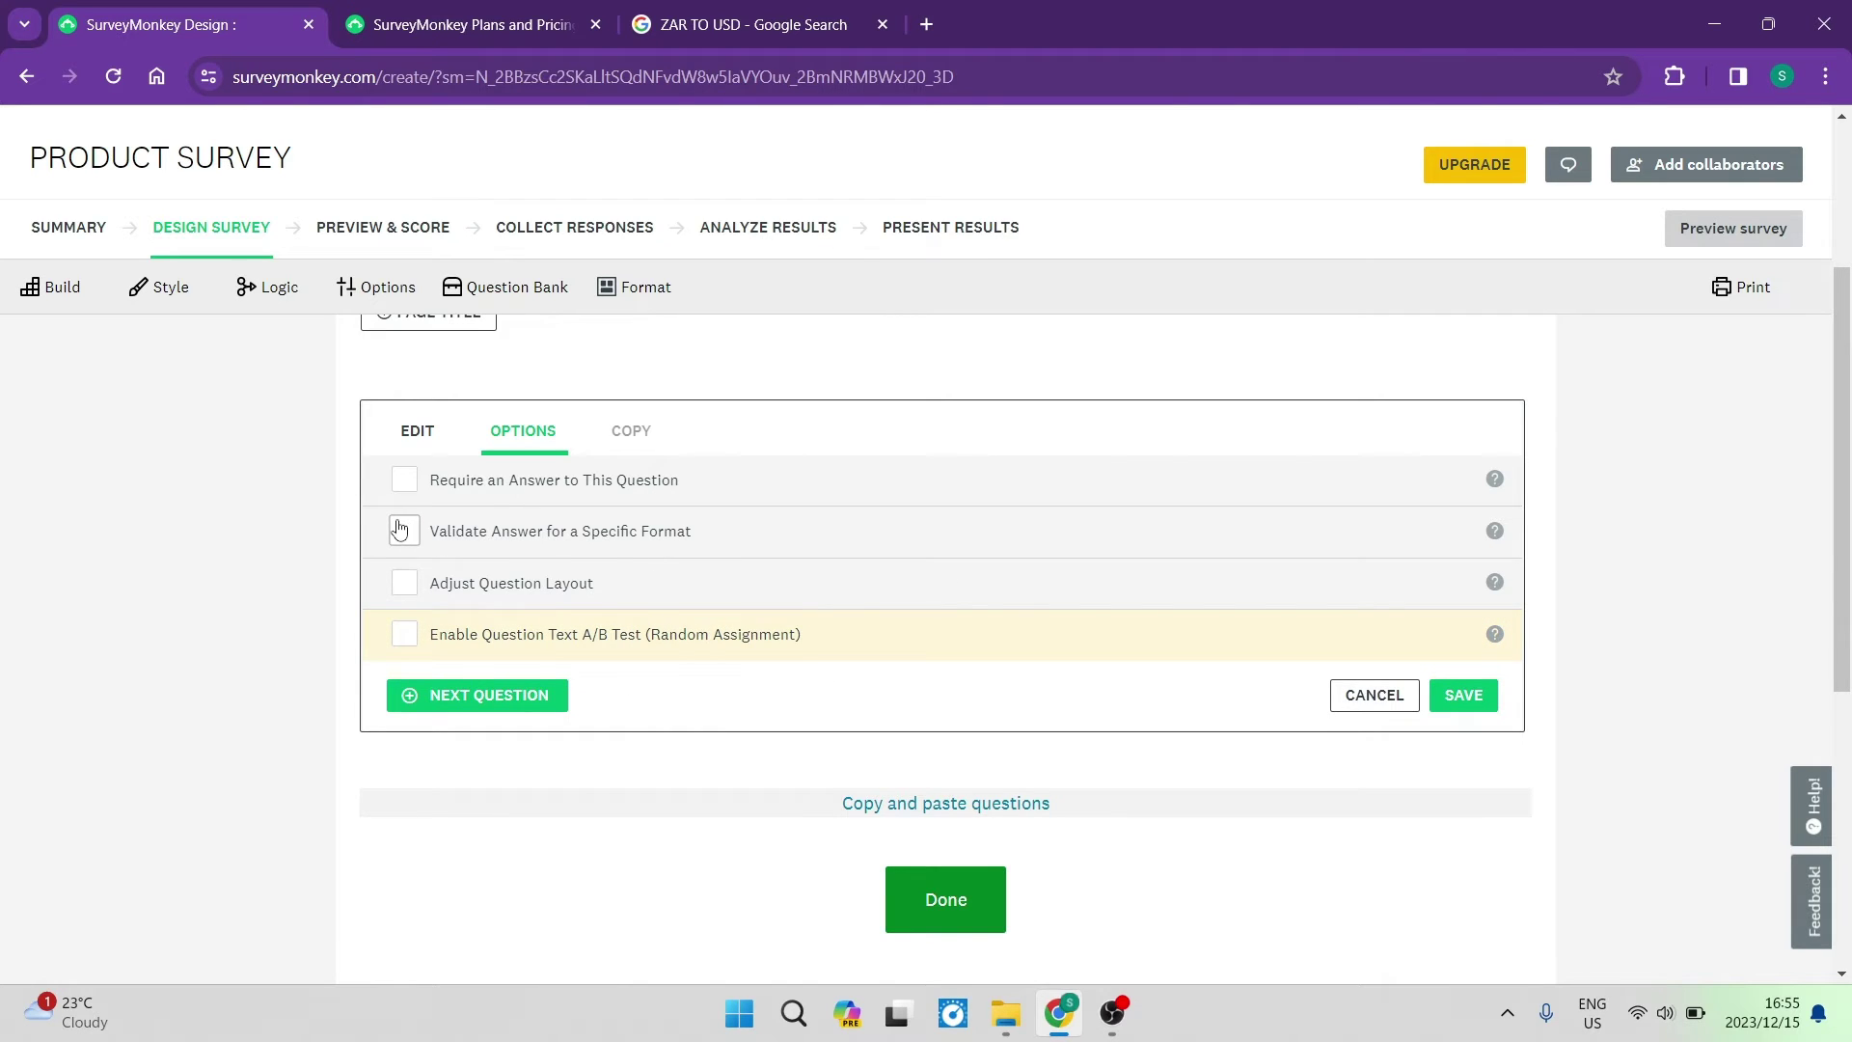
{"action": "left_click", "coordinate": [405, 531]}
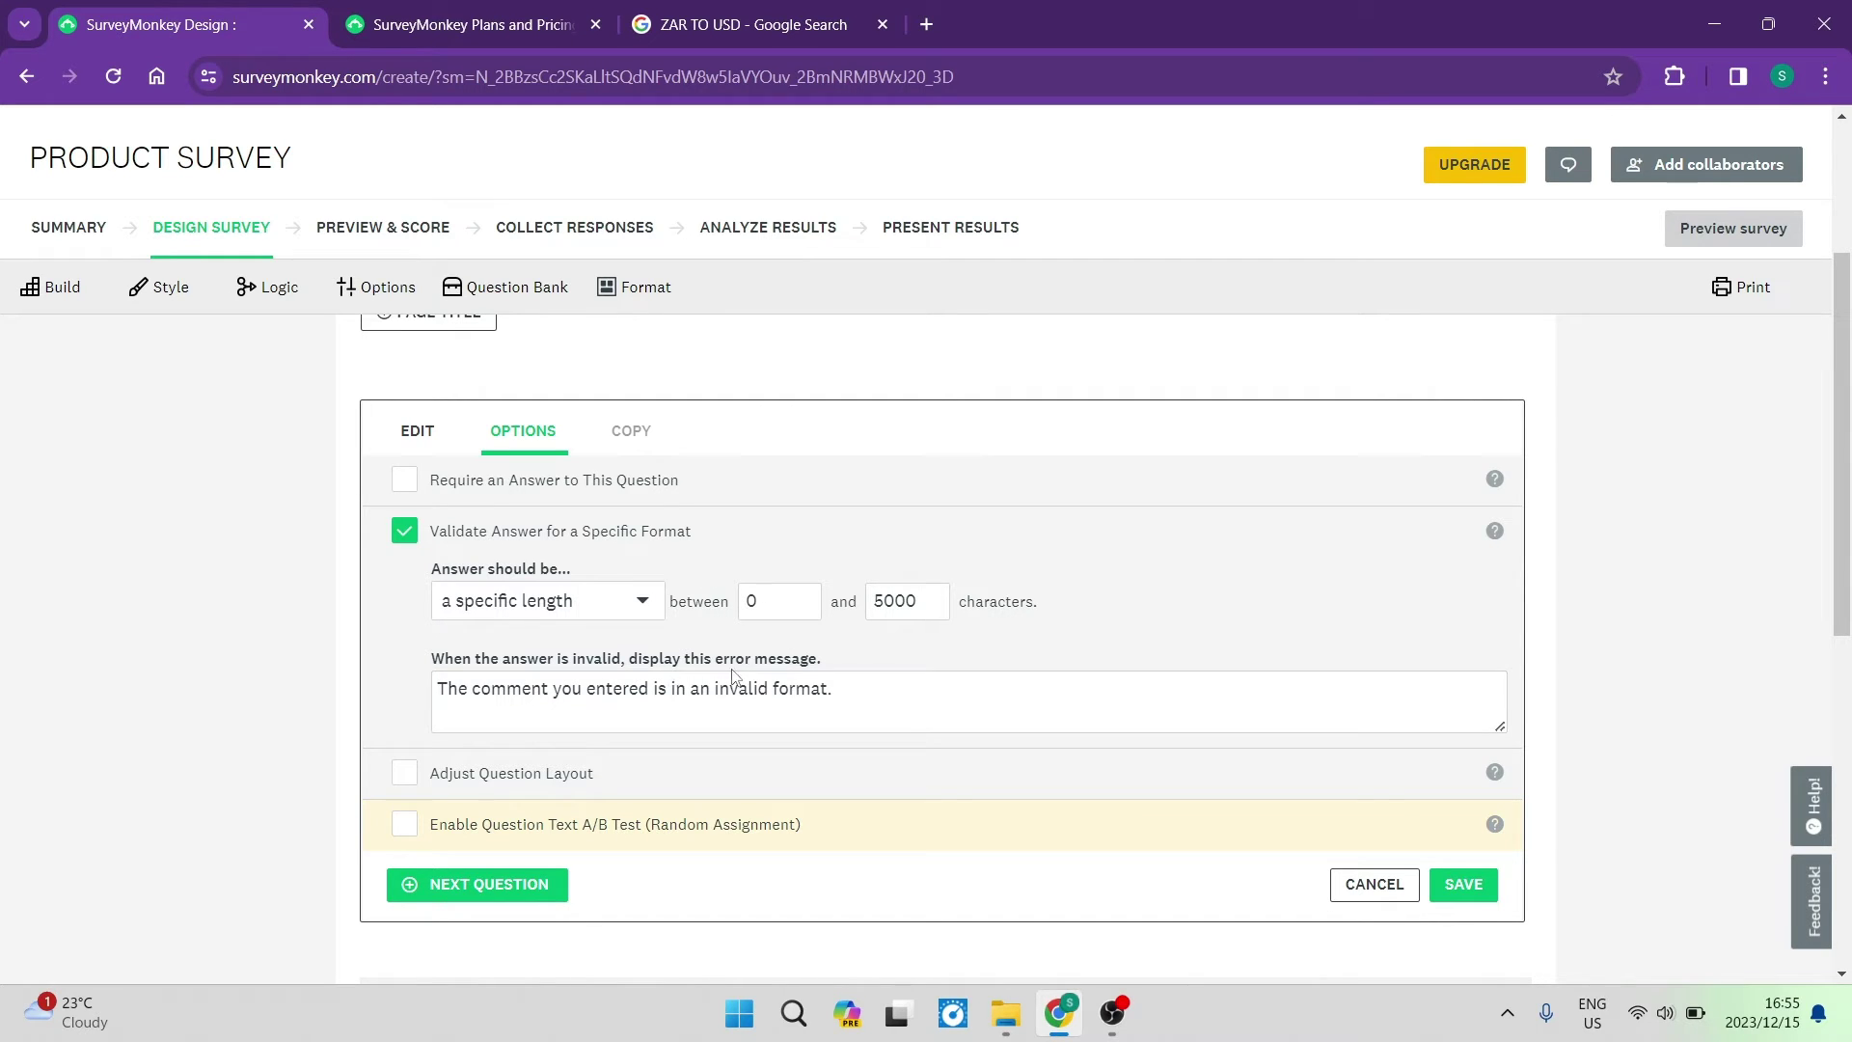
{"action": "left_click_drag", "start_coordinate": [926, 694], "coordinate": [424, 697]}
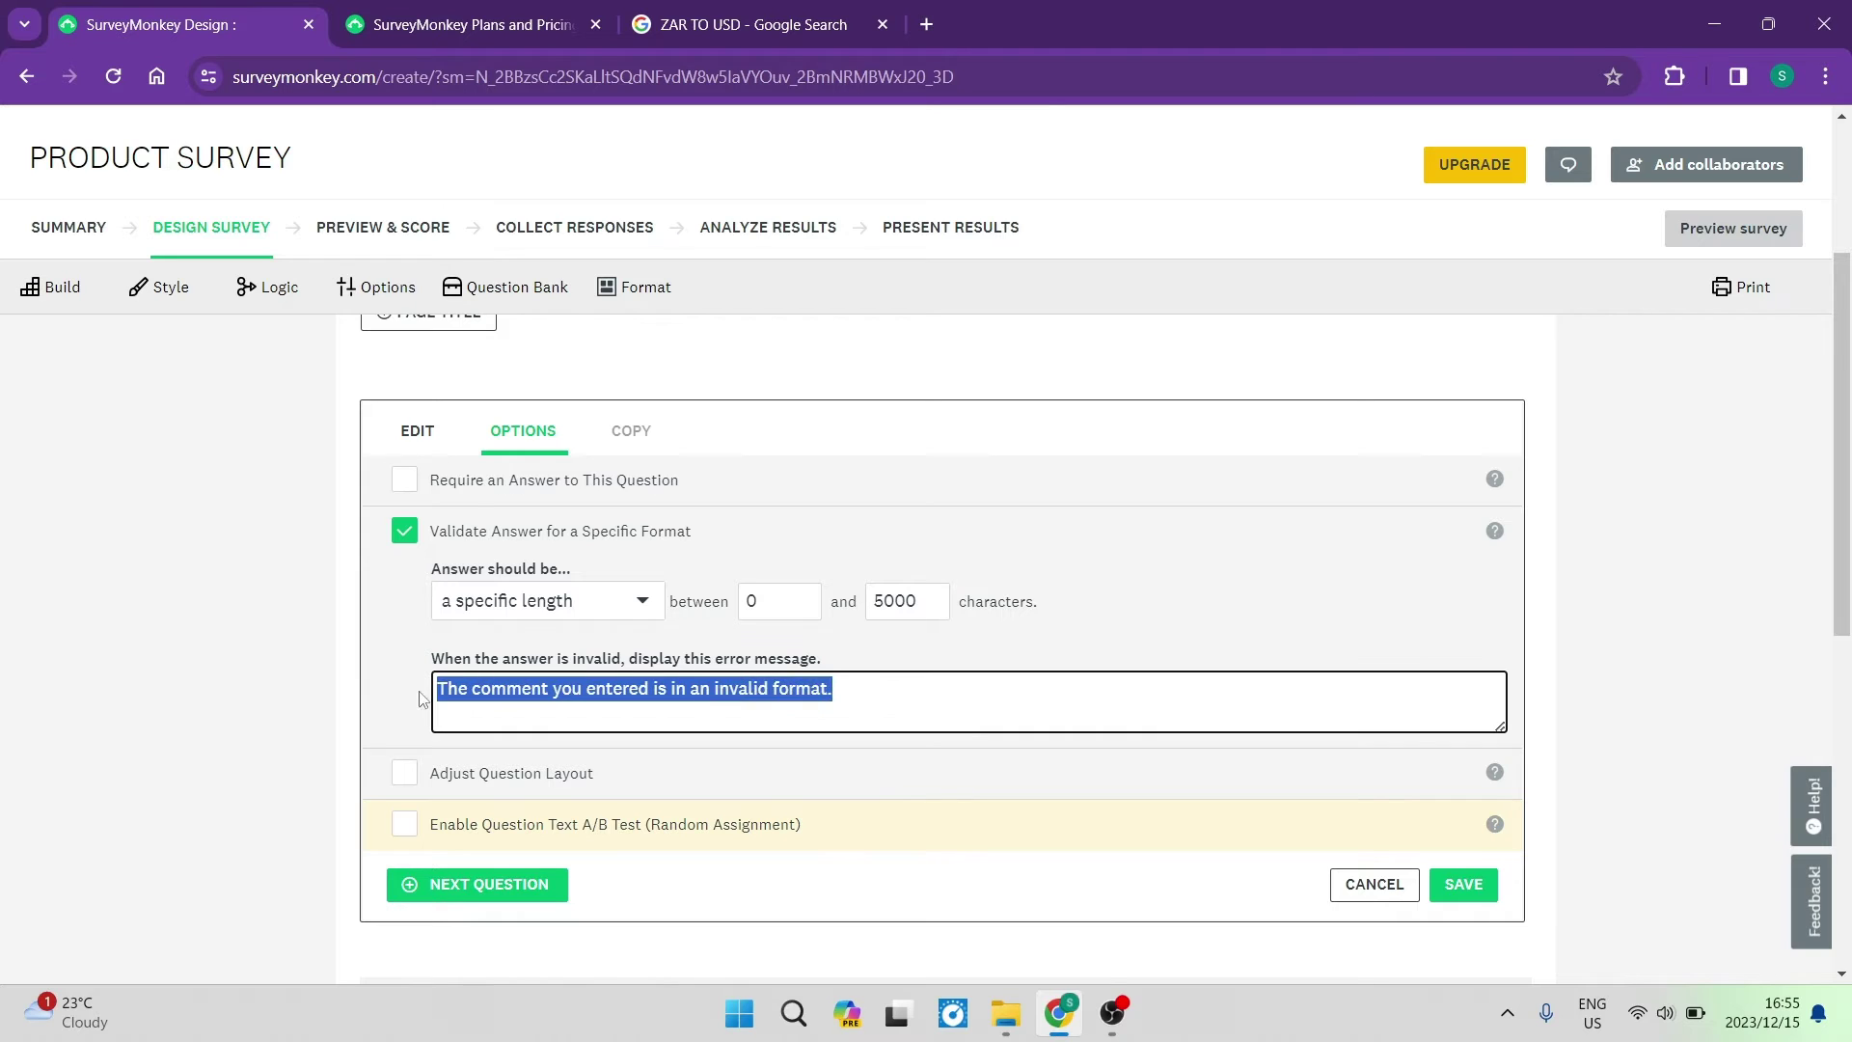
{"action": "left_click", "coordinate": [404, 693]}
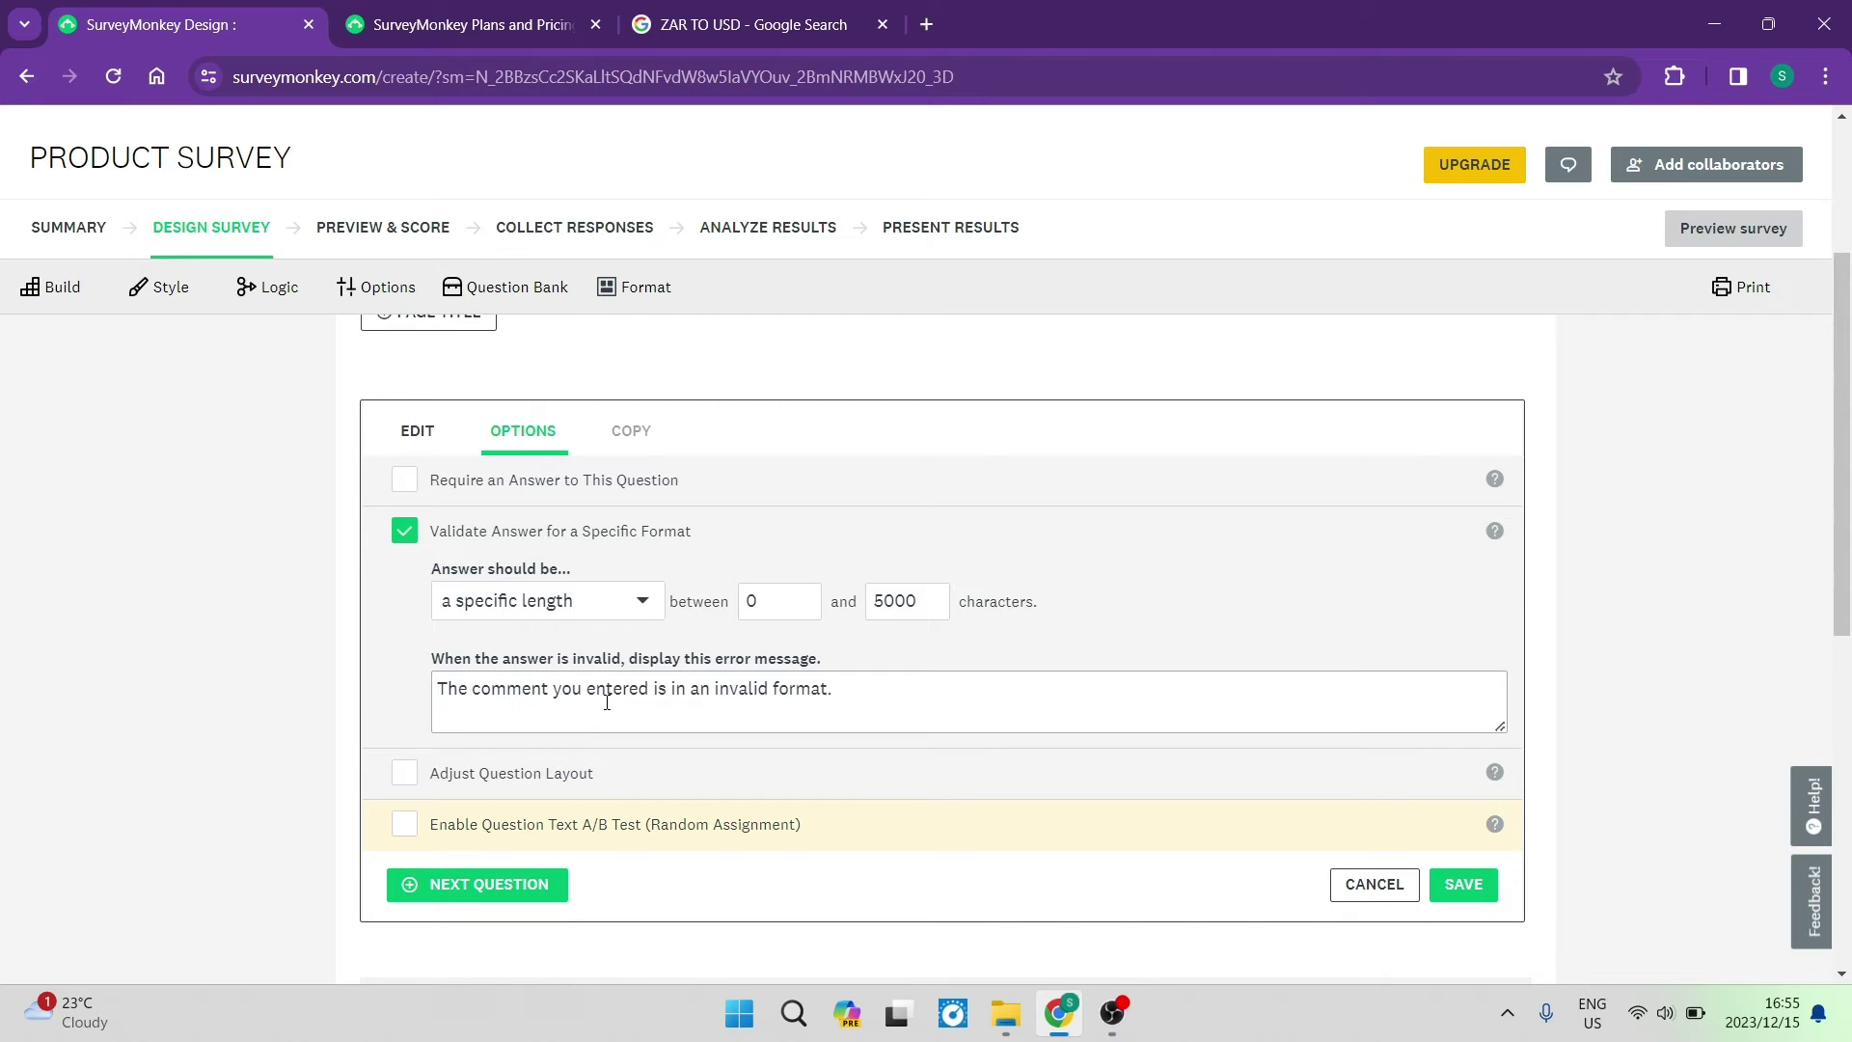
{"action": "left_click", "coordinate": [404, 531]}
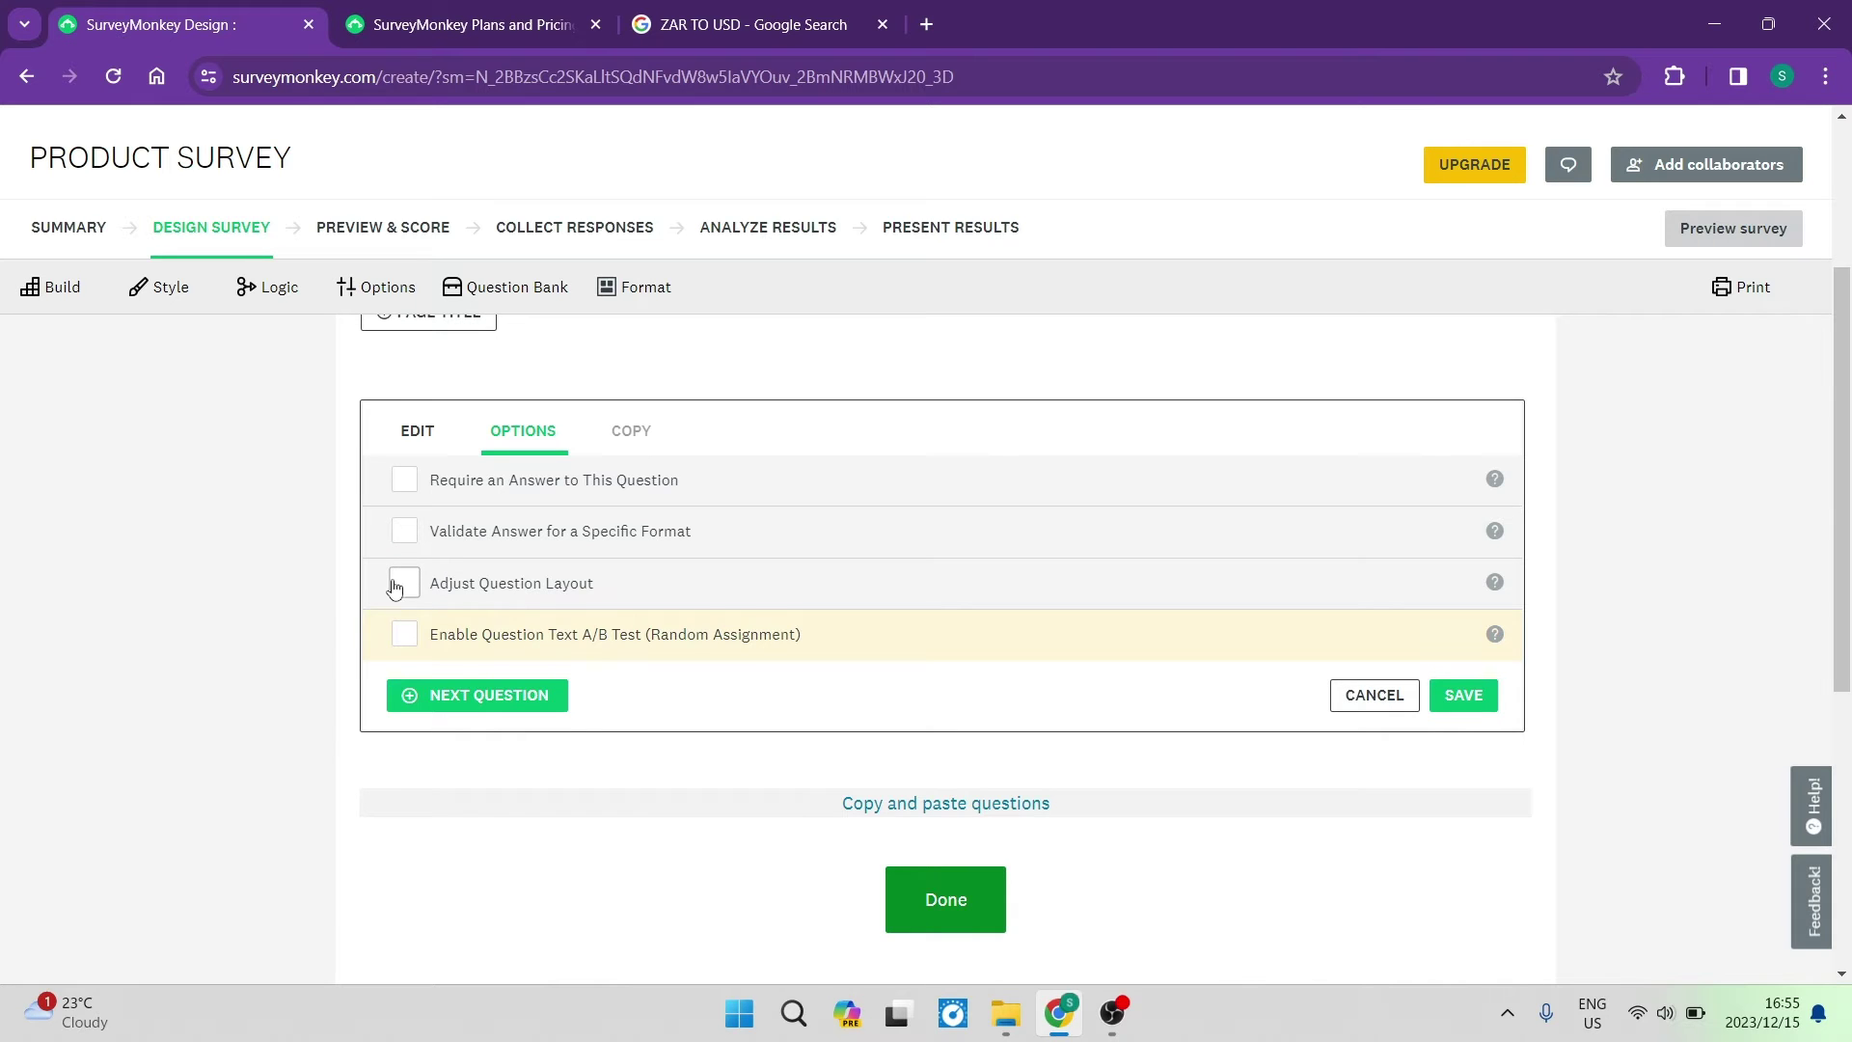
Try custom question layout with Start Question on a New Row, then switch it off
{"action": "left_click", "coordinate": [396, 585]}
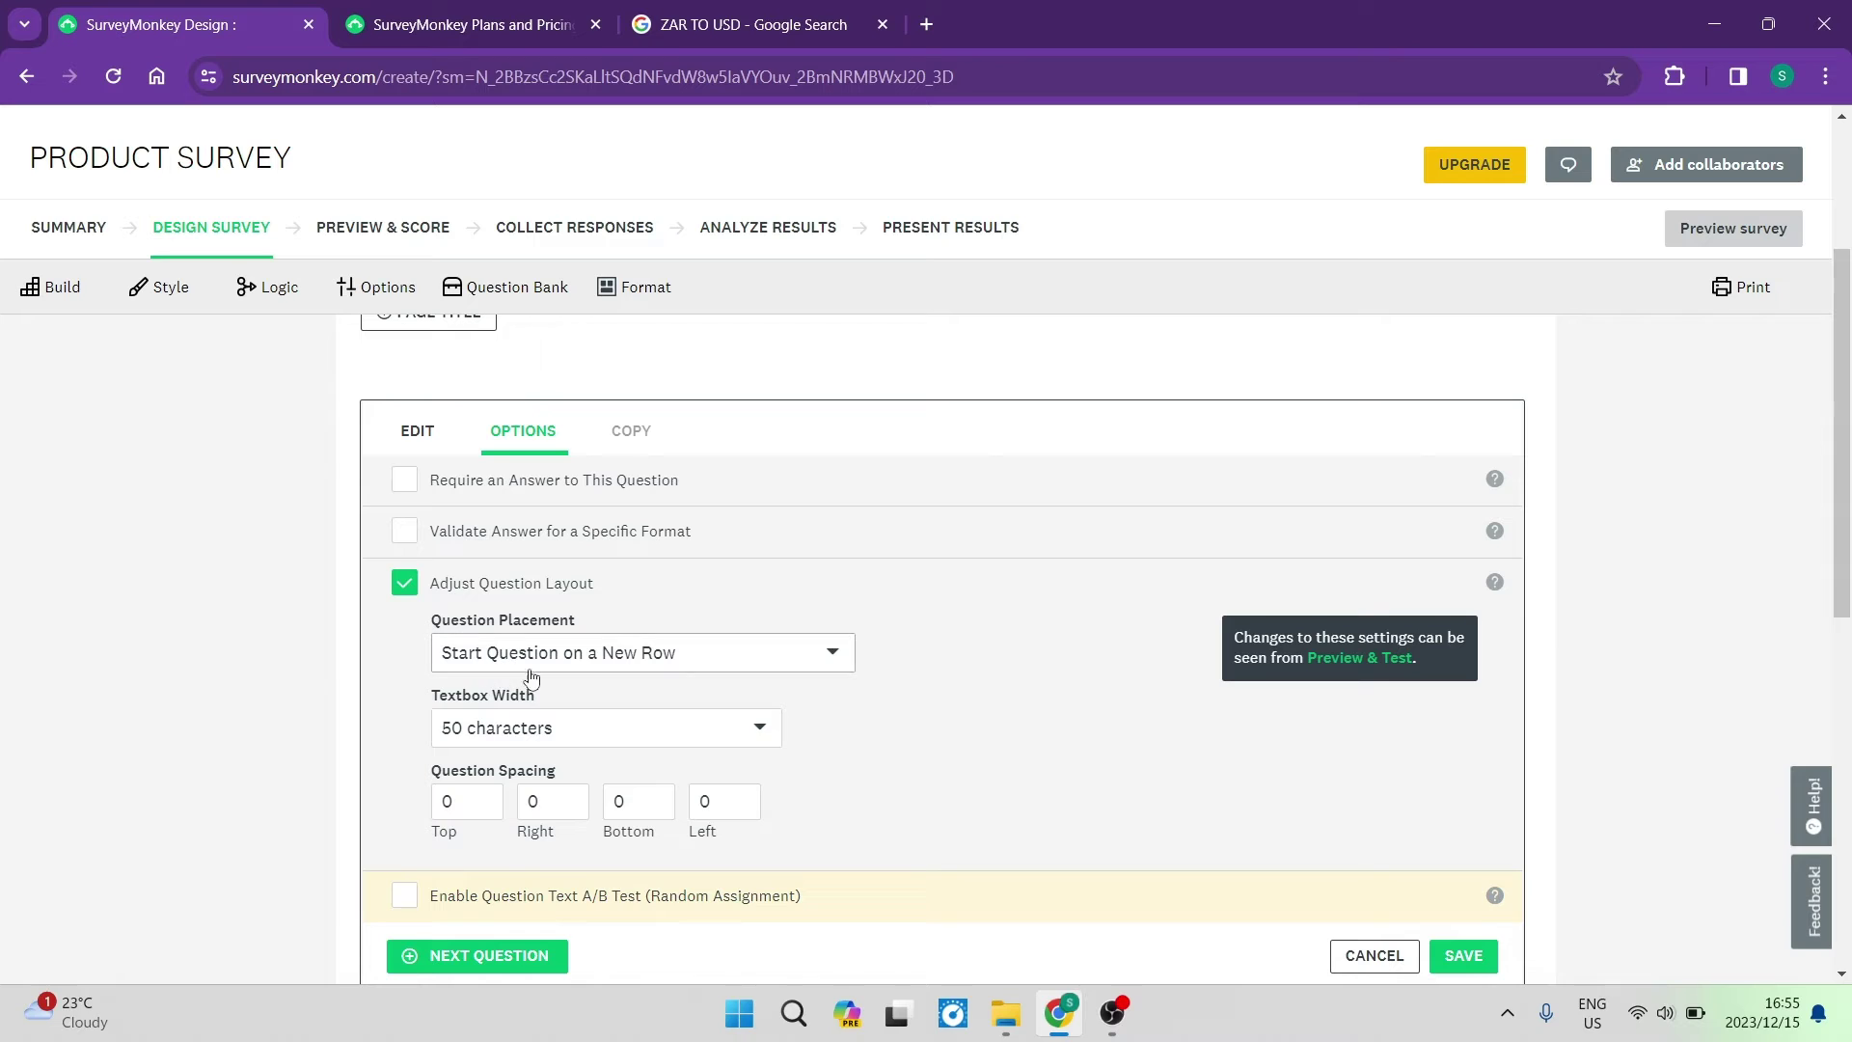
{"action": "left_click", "coordinate": [709, 657]}
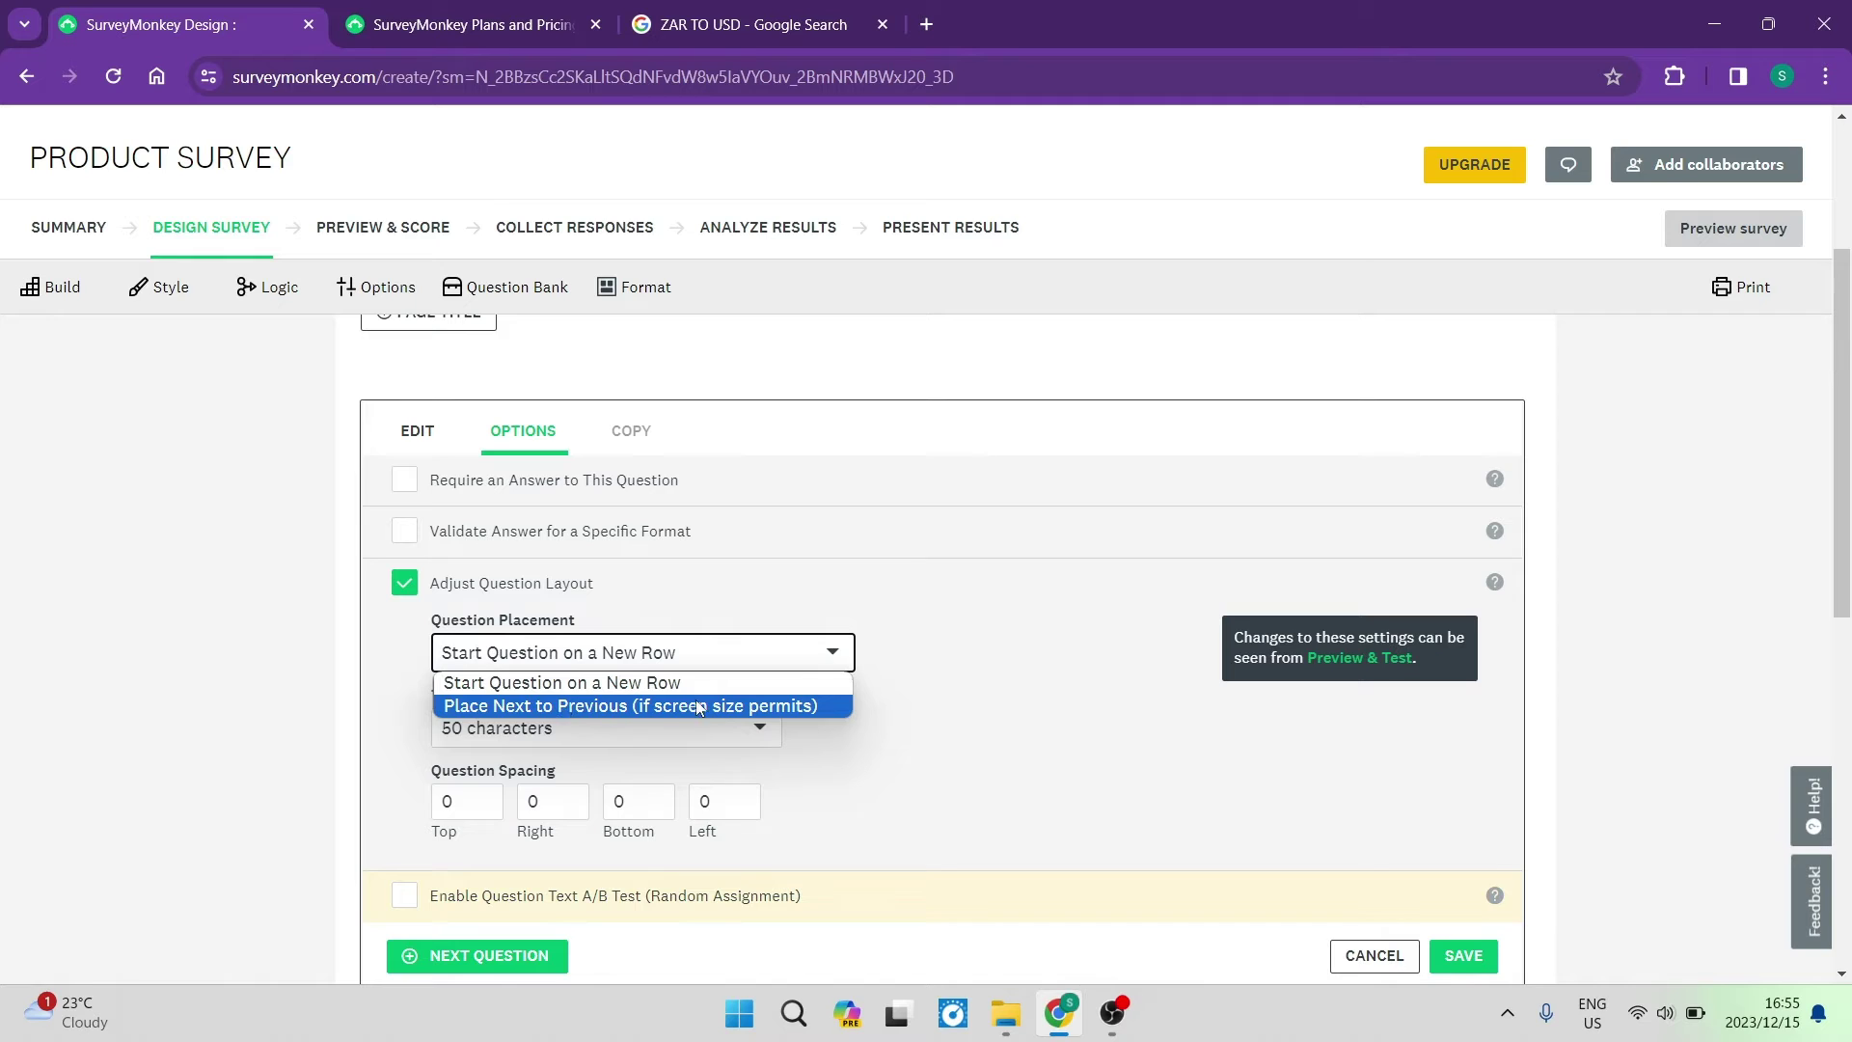
{"action": "left_click", "coordinate": [993, 720]}
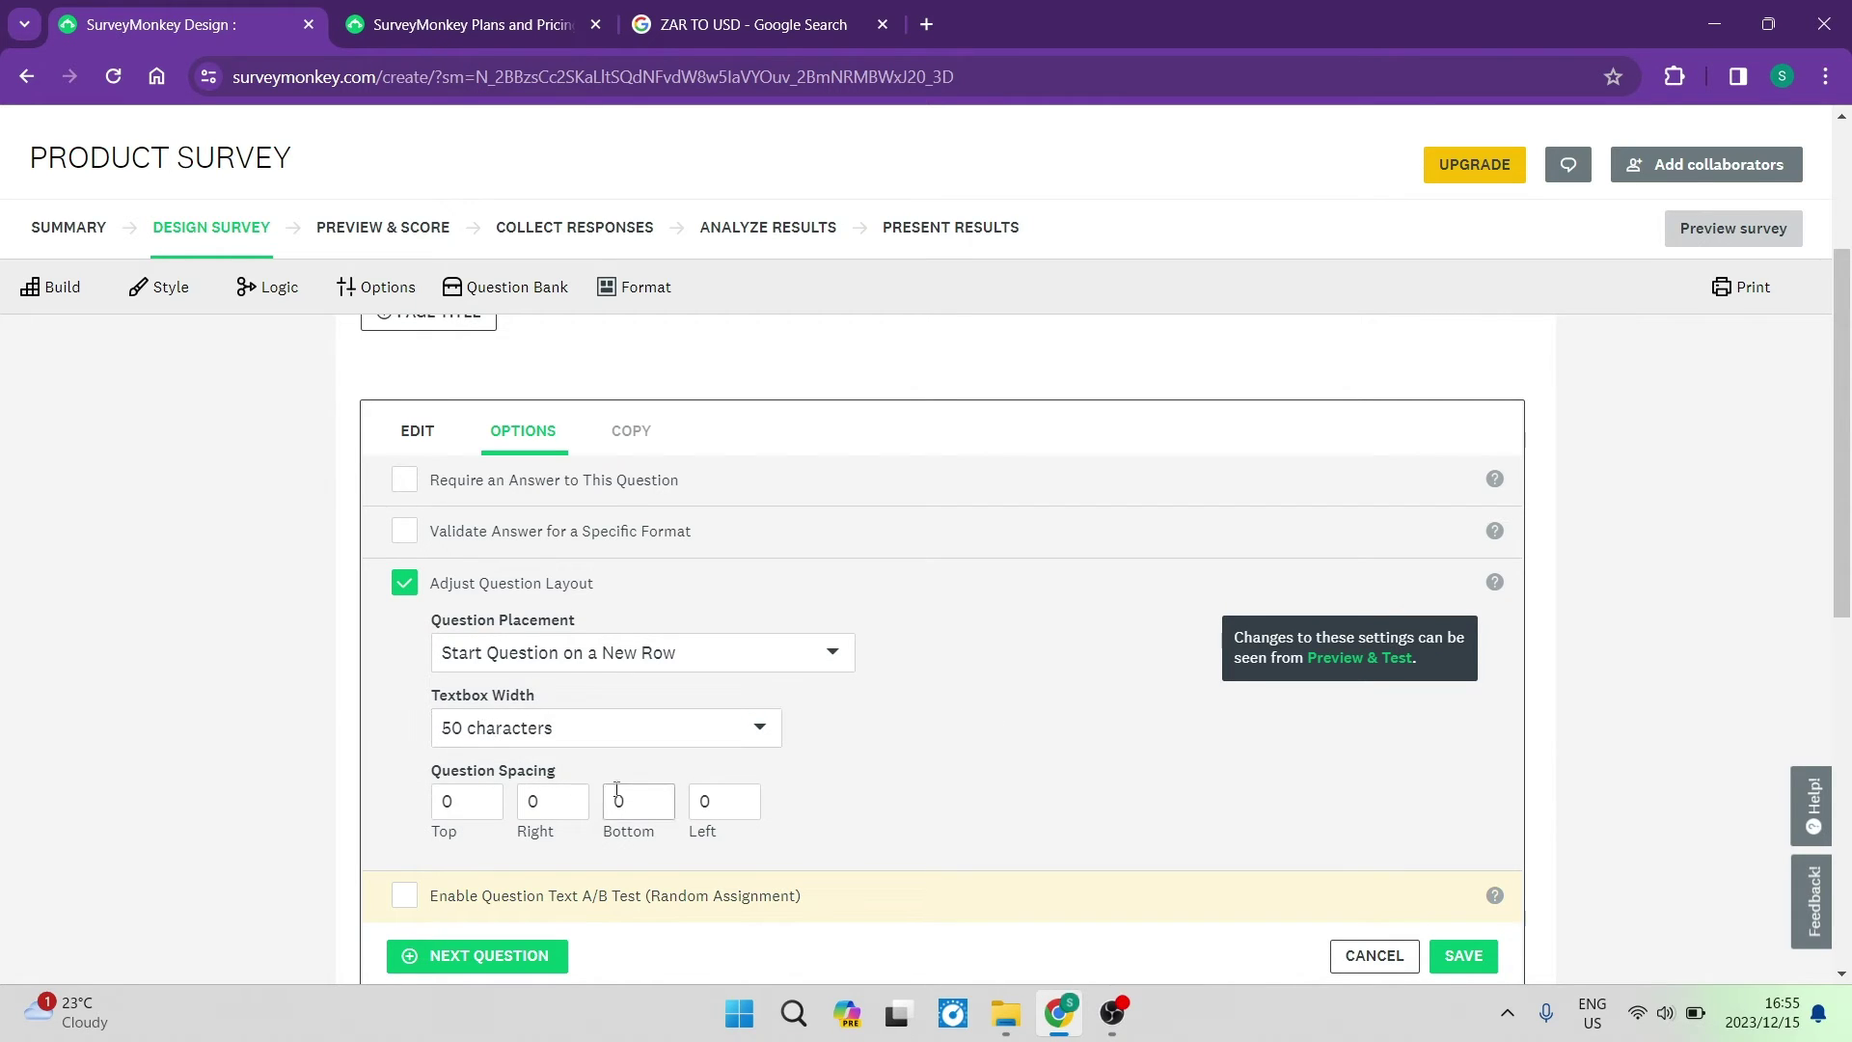
{"action": "scroll", "coordinate": [529, 832], "scroll_direction": "down", "scroll_amount": 1}
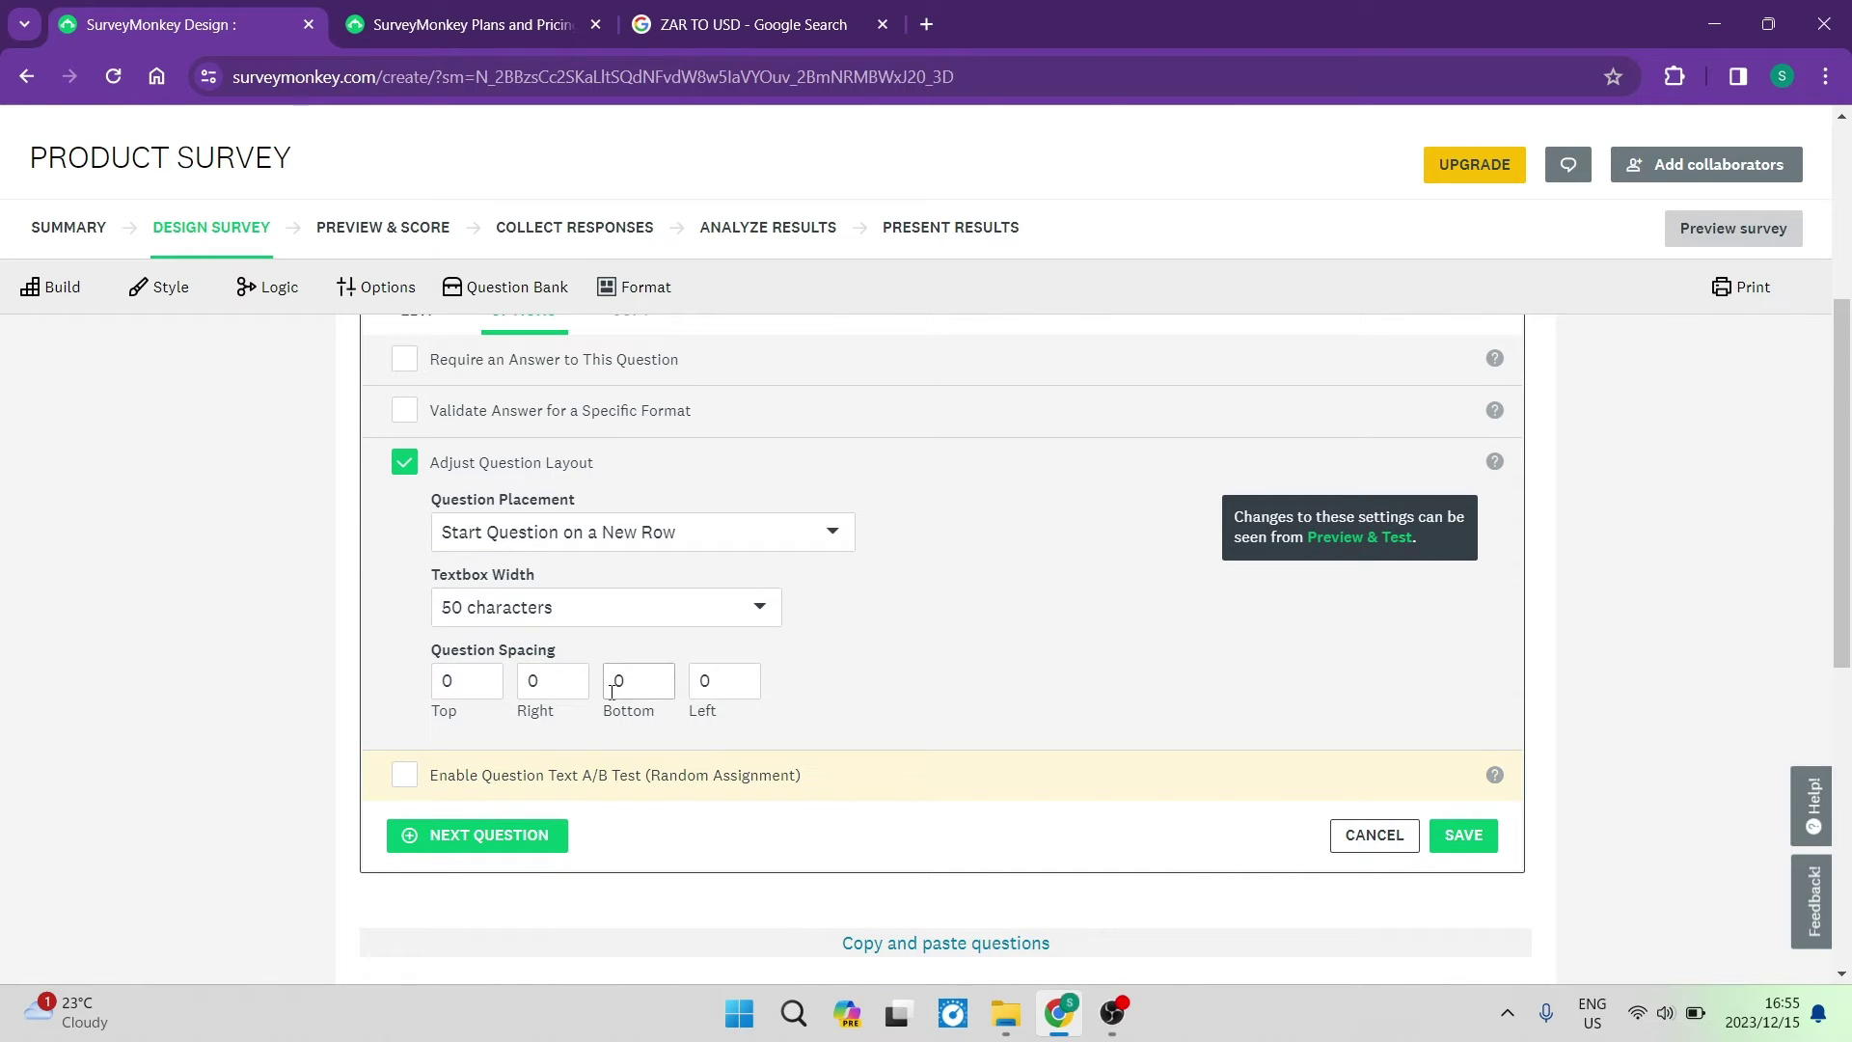
{"action": "left_click", "coordinate": [413, 465]}
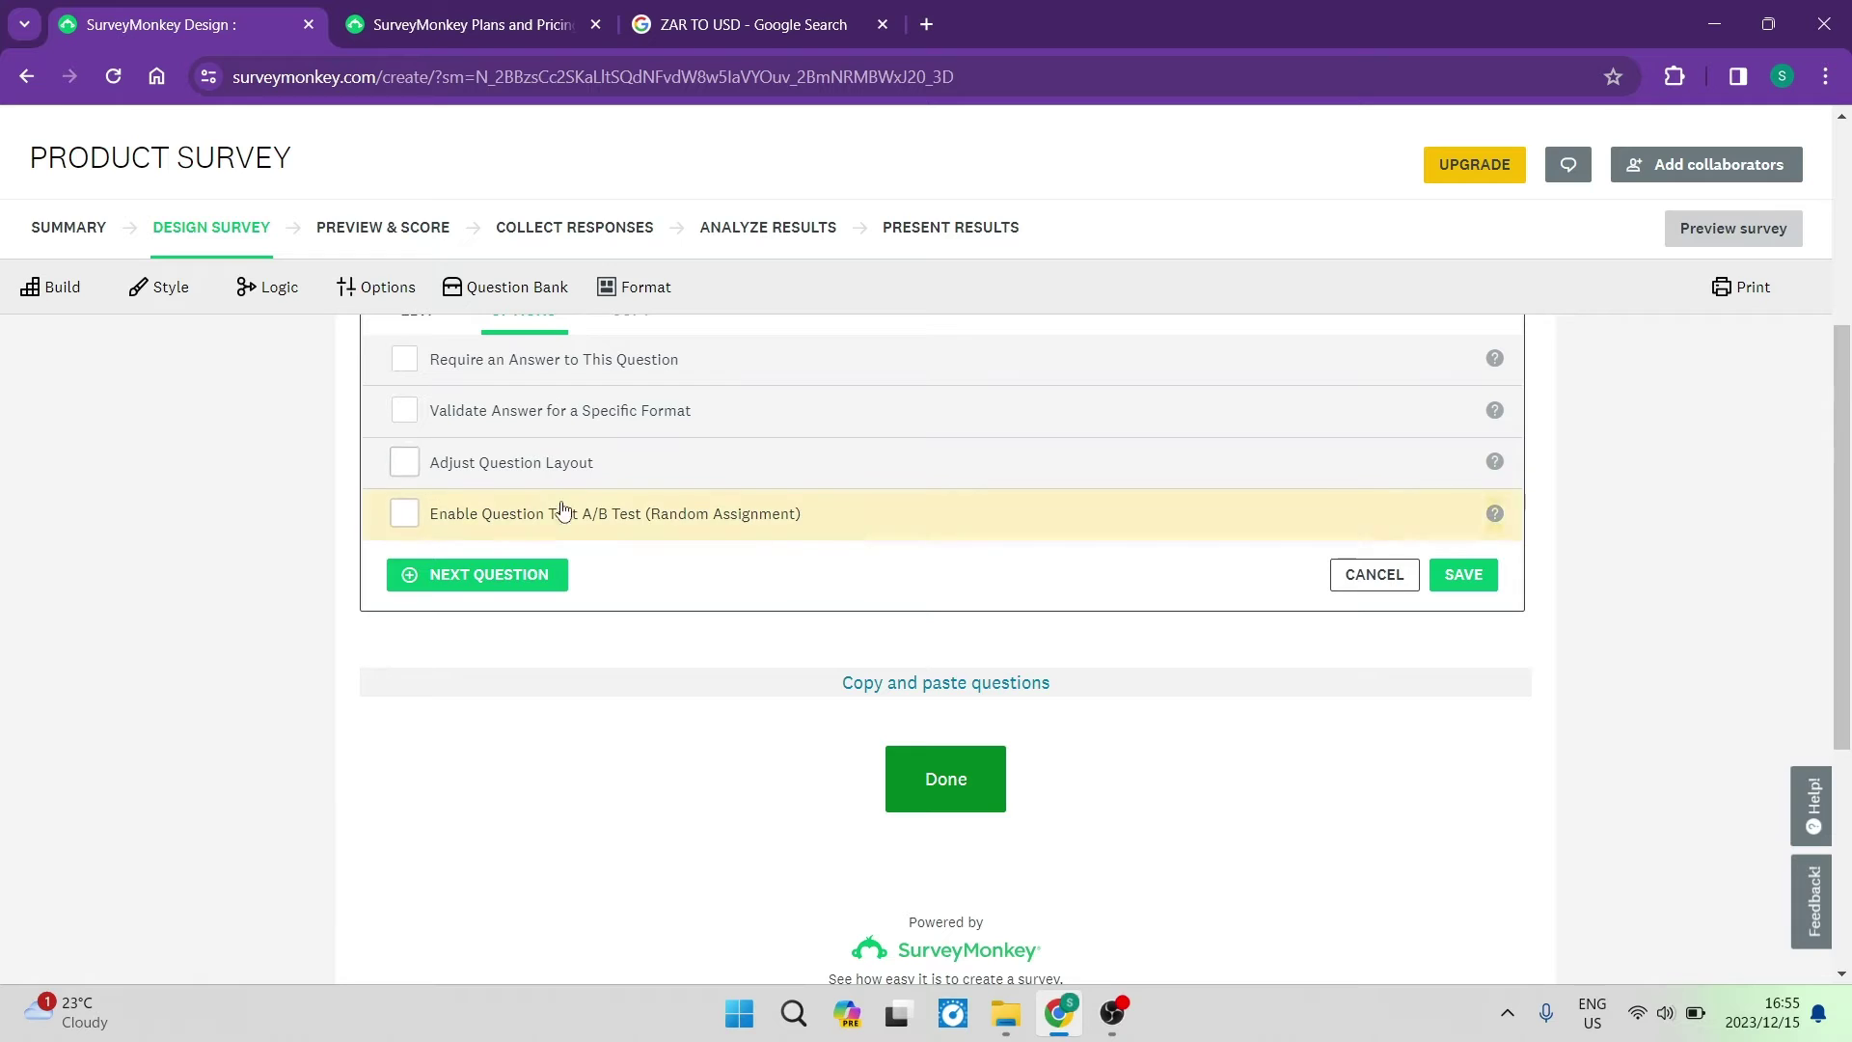
Leave question text A/B testing switched off and save Q1
{"action": "left_click", "coordinate": [413, 518]}
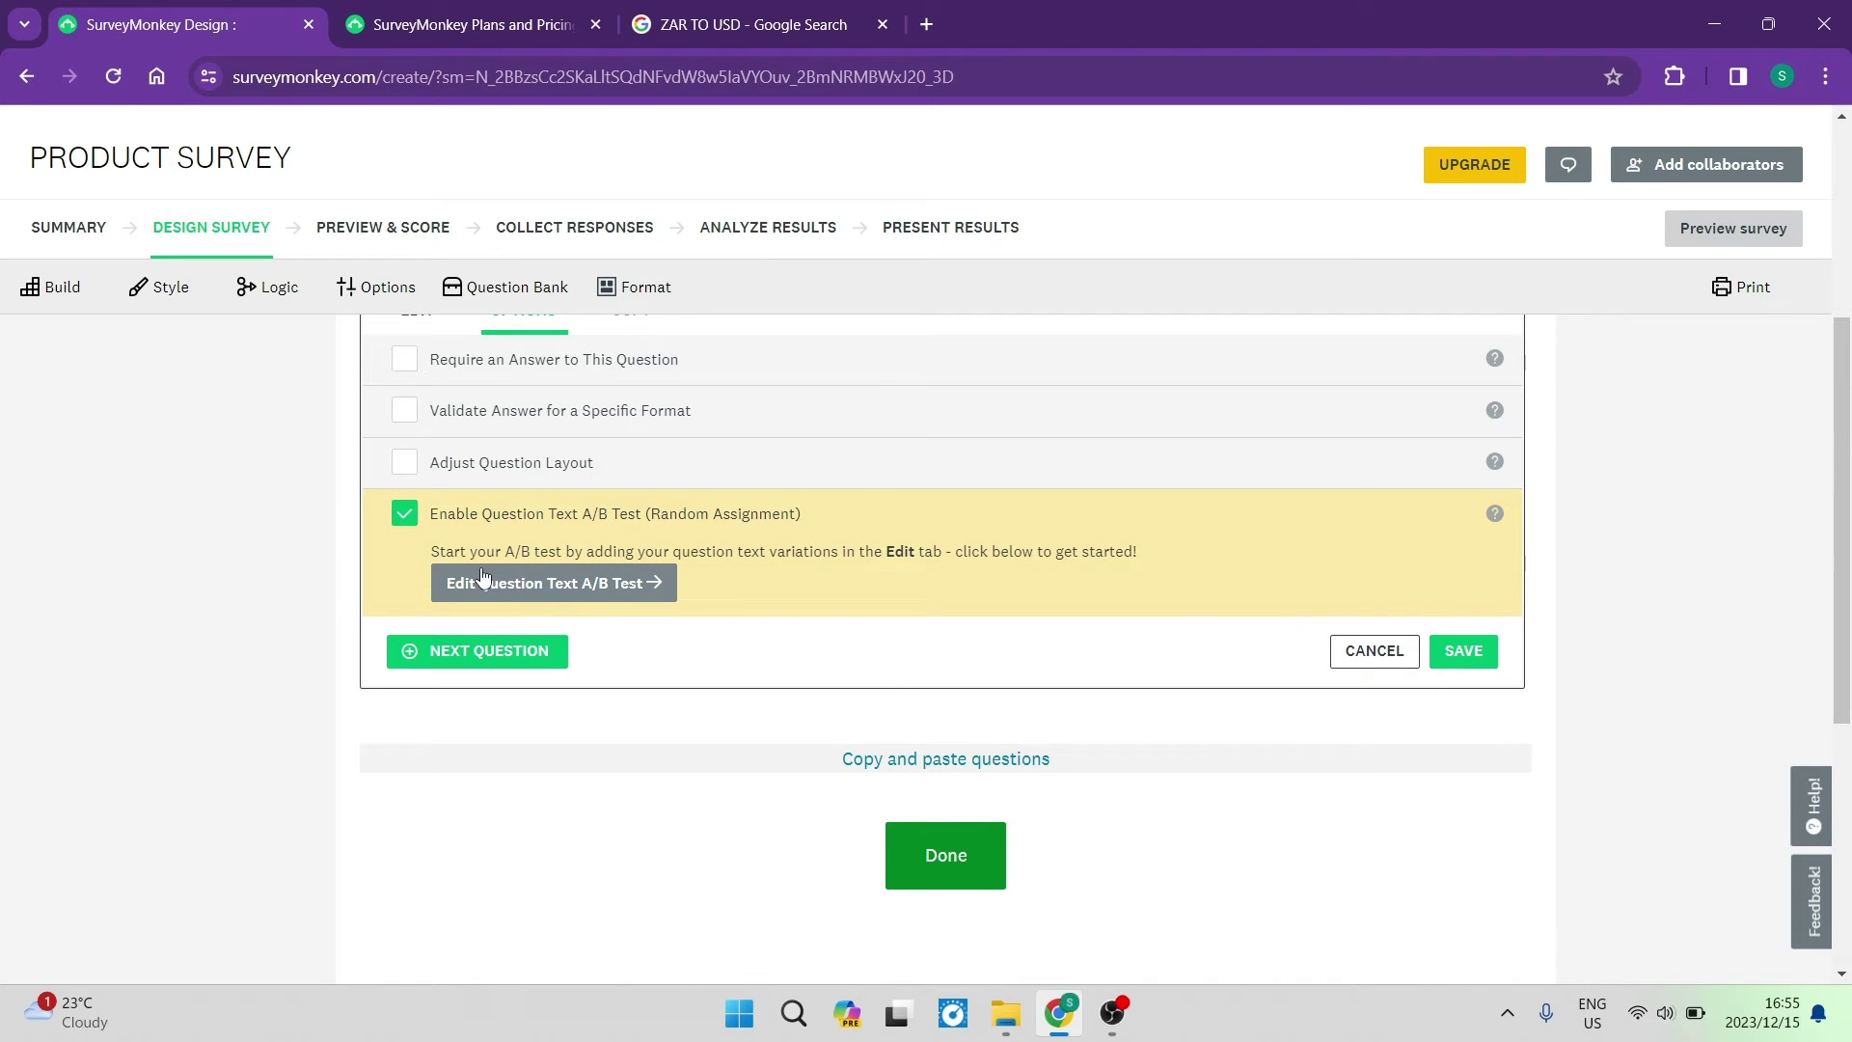
{"action": "left_click", "coordinate": [400, 516]}
{"action": "scroll", "coordinate": [1082, 522], "scroll_direction": "up", "scroll_amount": 2}
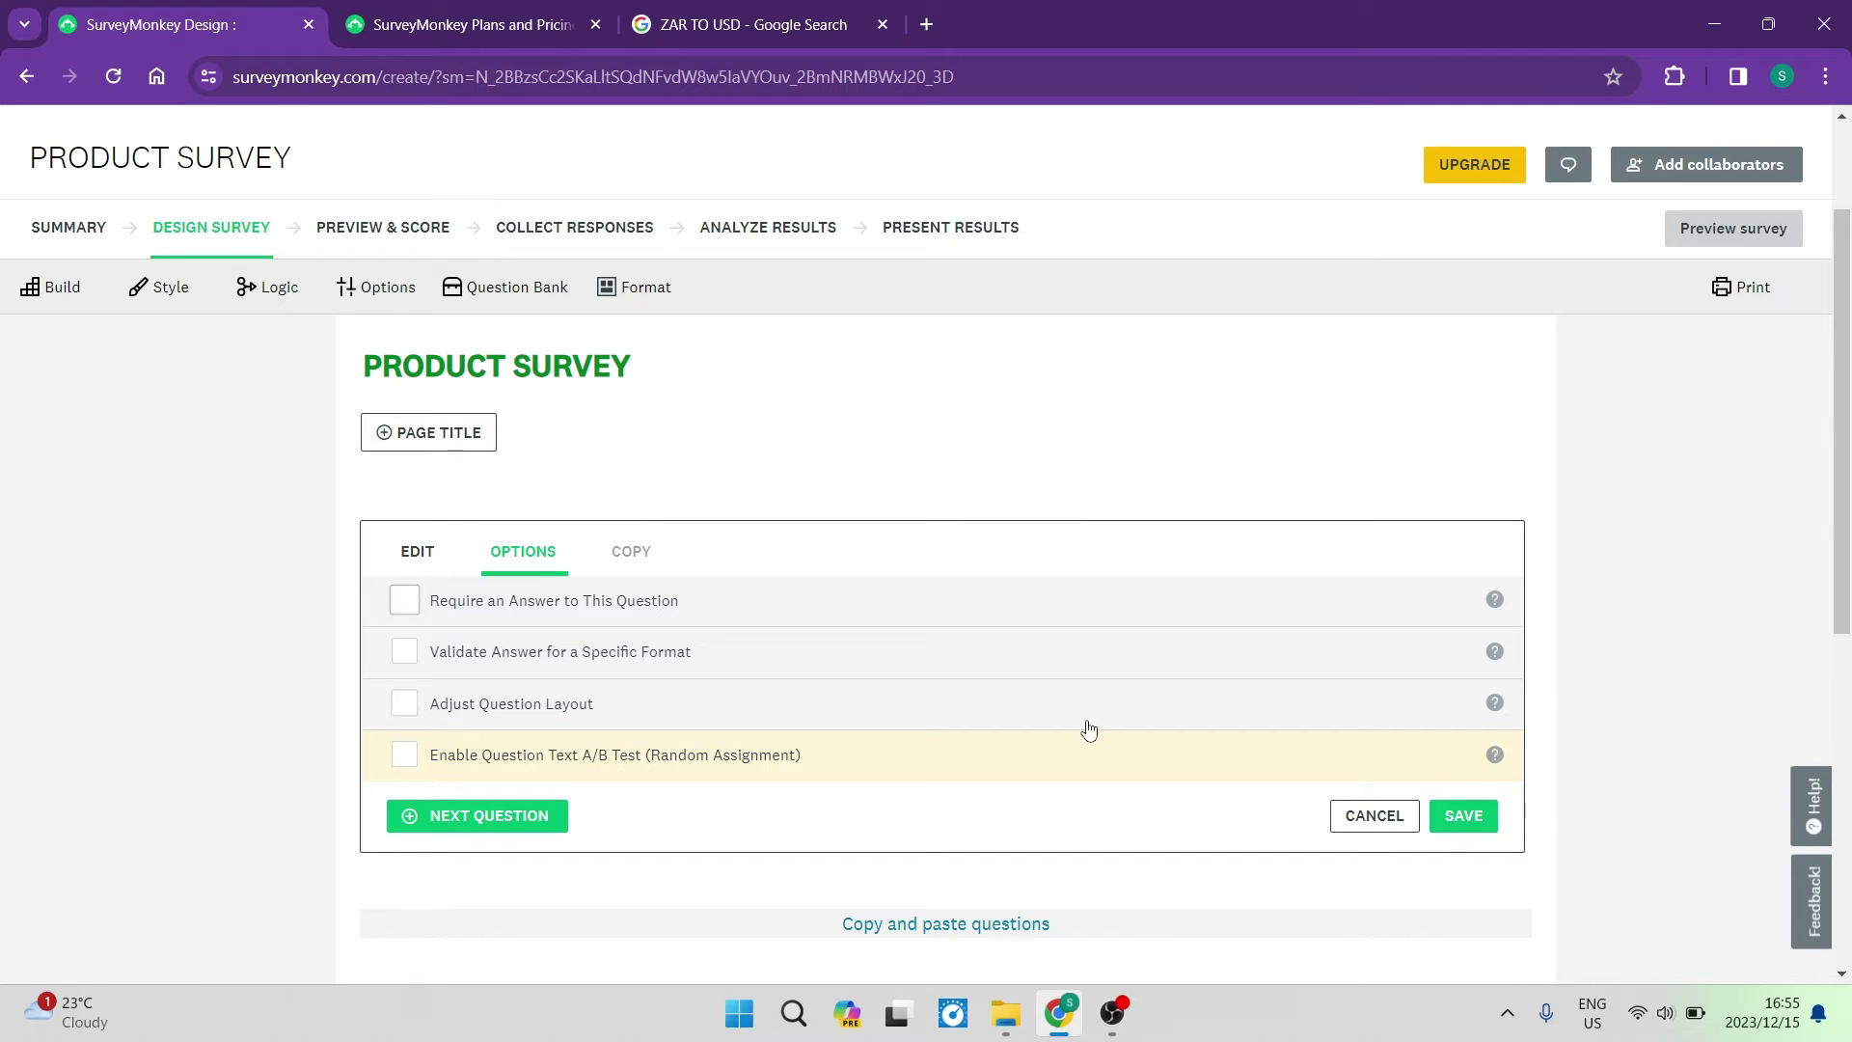
{"action": "left_click", "coordinate": [1459, 825]}
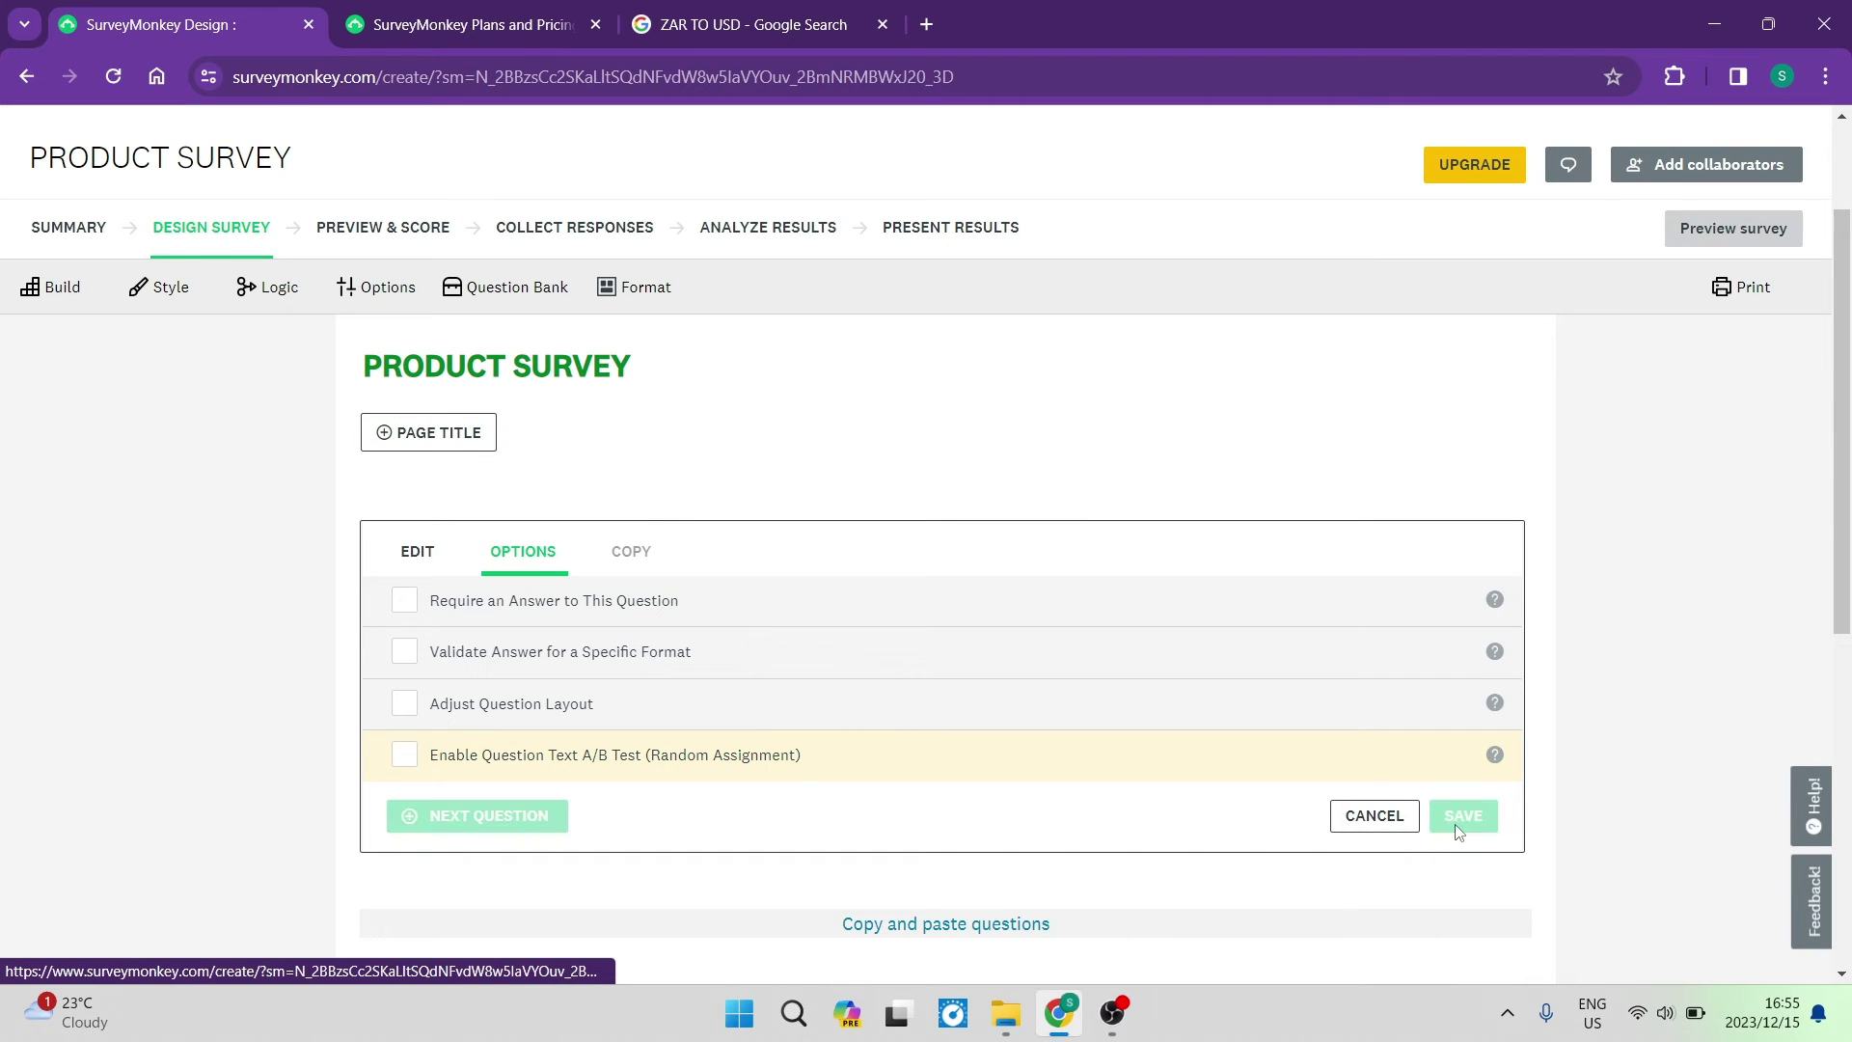
Add a dropdown Q2 with the text 'WHAT IS YOUR FAVORITE COLOR'
{"action": "scroll", "coordinate": [1106, 551], "scroll_direction": "down", "scroll_amount": 1}
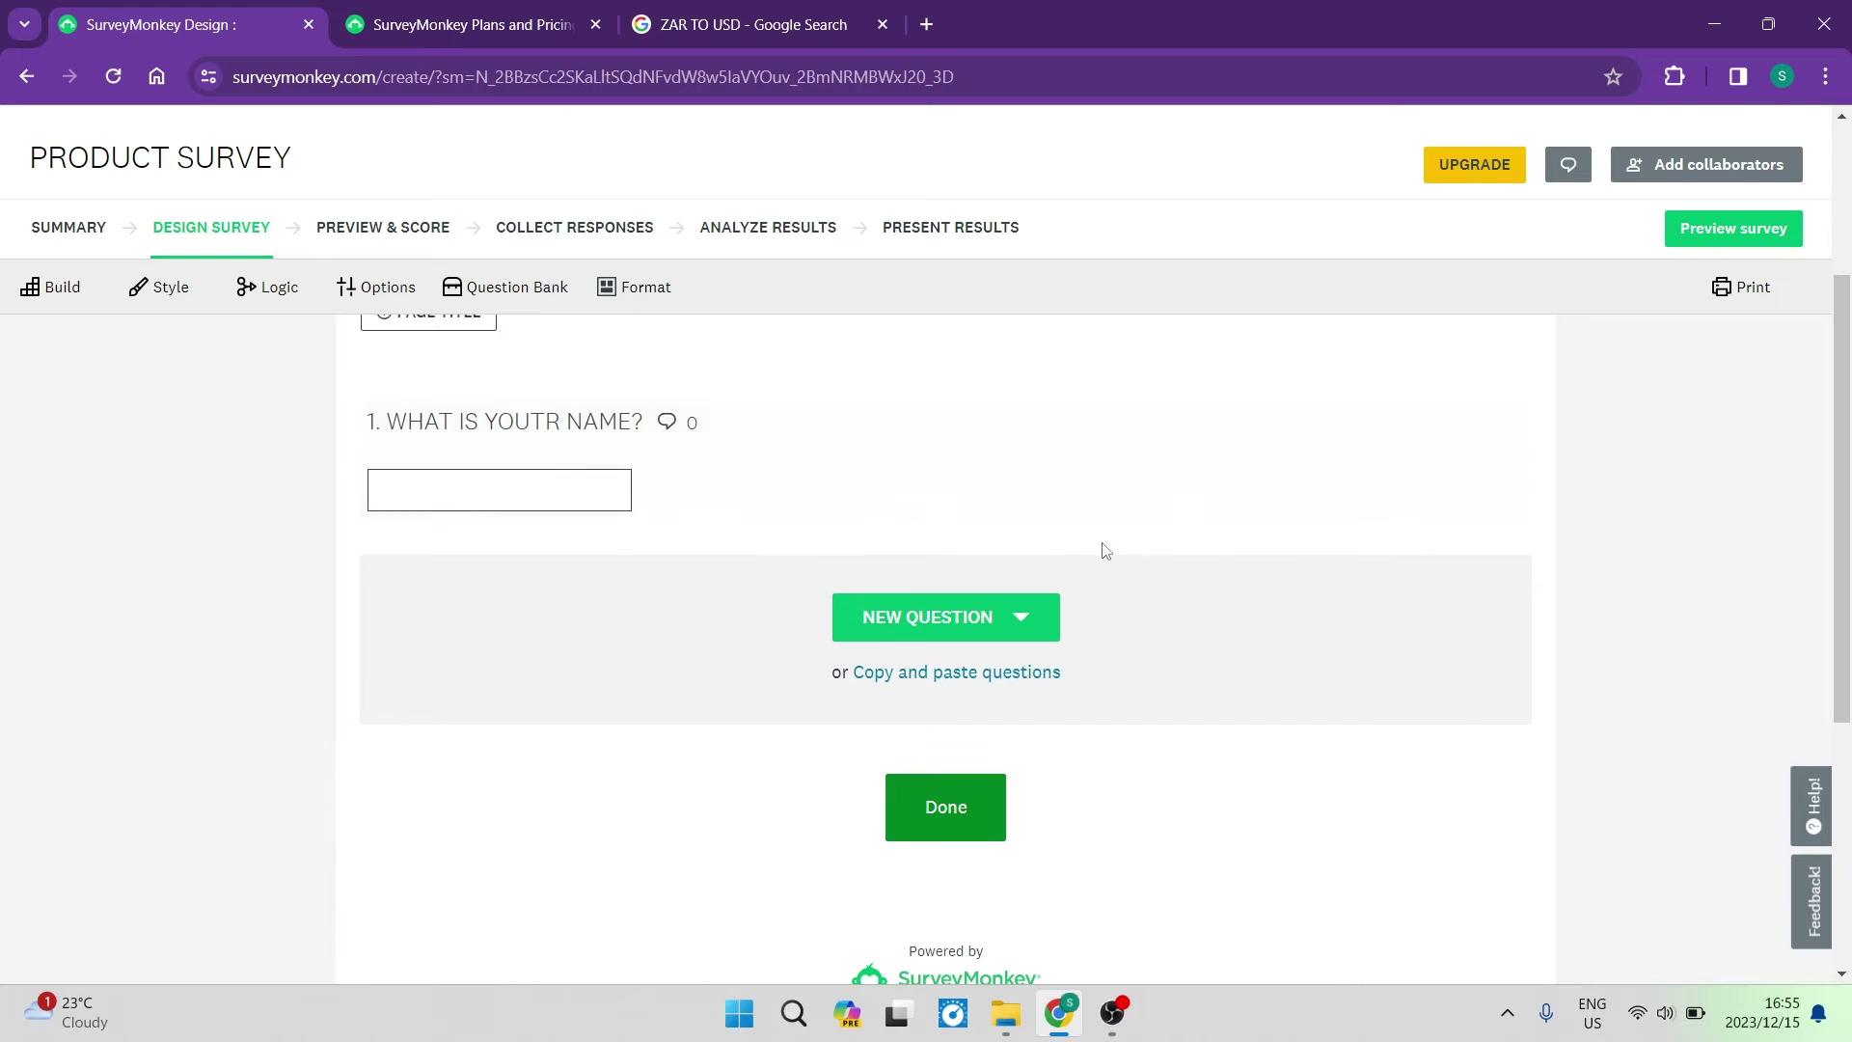
{"action": "mouse_move", "coordinate": [389, 430]}
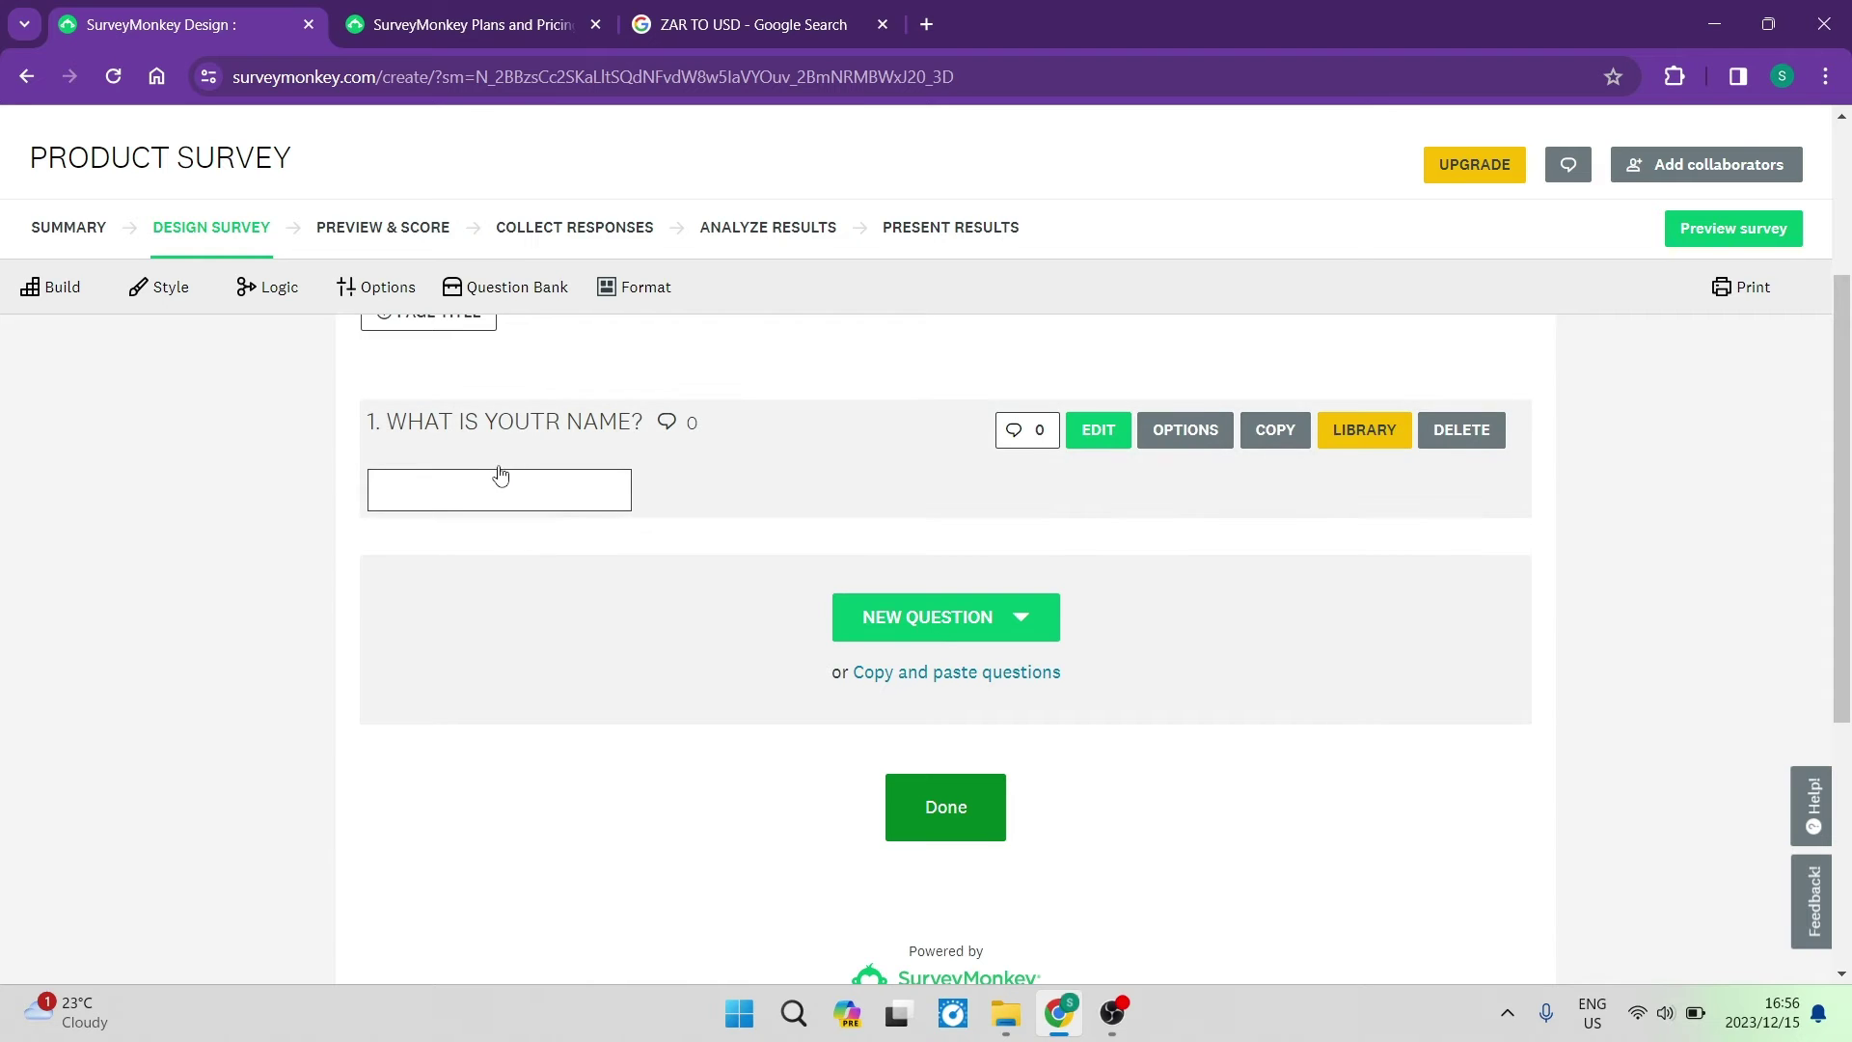
{"action": "scroll", "coordinate": [820, 529], "scroll_direction": "up", "scroll_amount": 3}
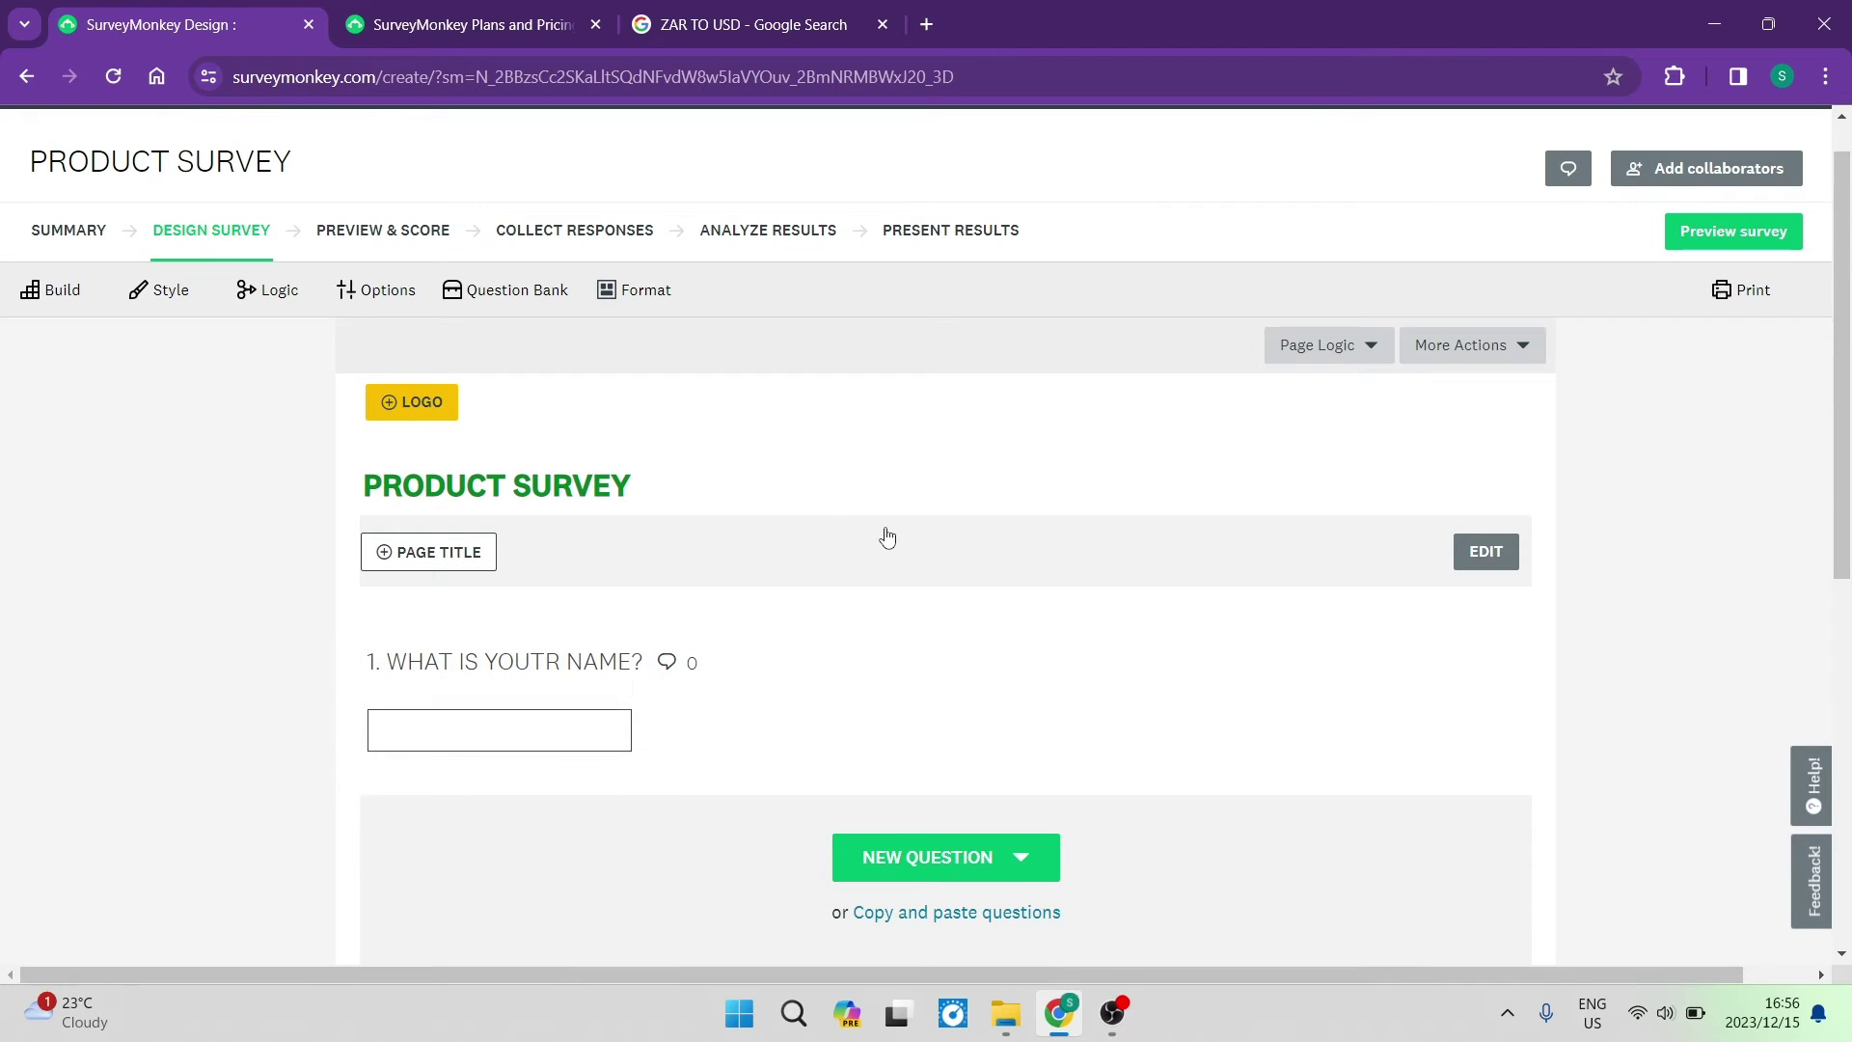
{"action": "scroll", "coordinate": [856, 698], "scroll_direction": "down", "scroll_amount": 3}
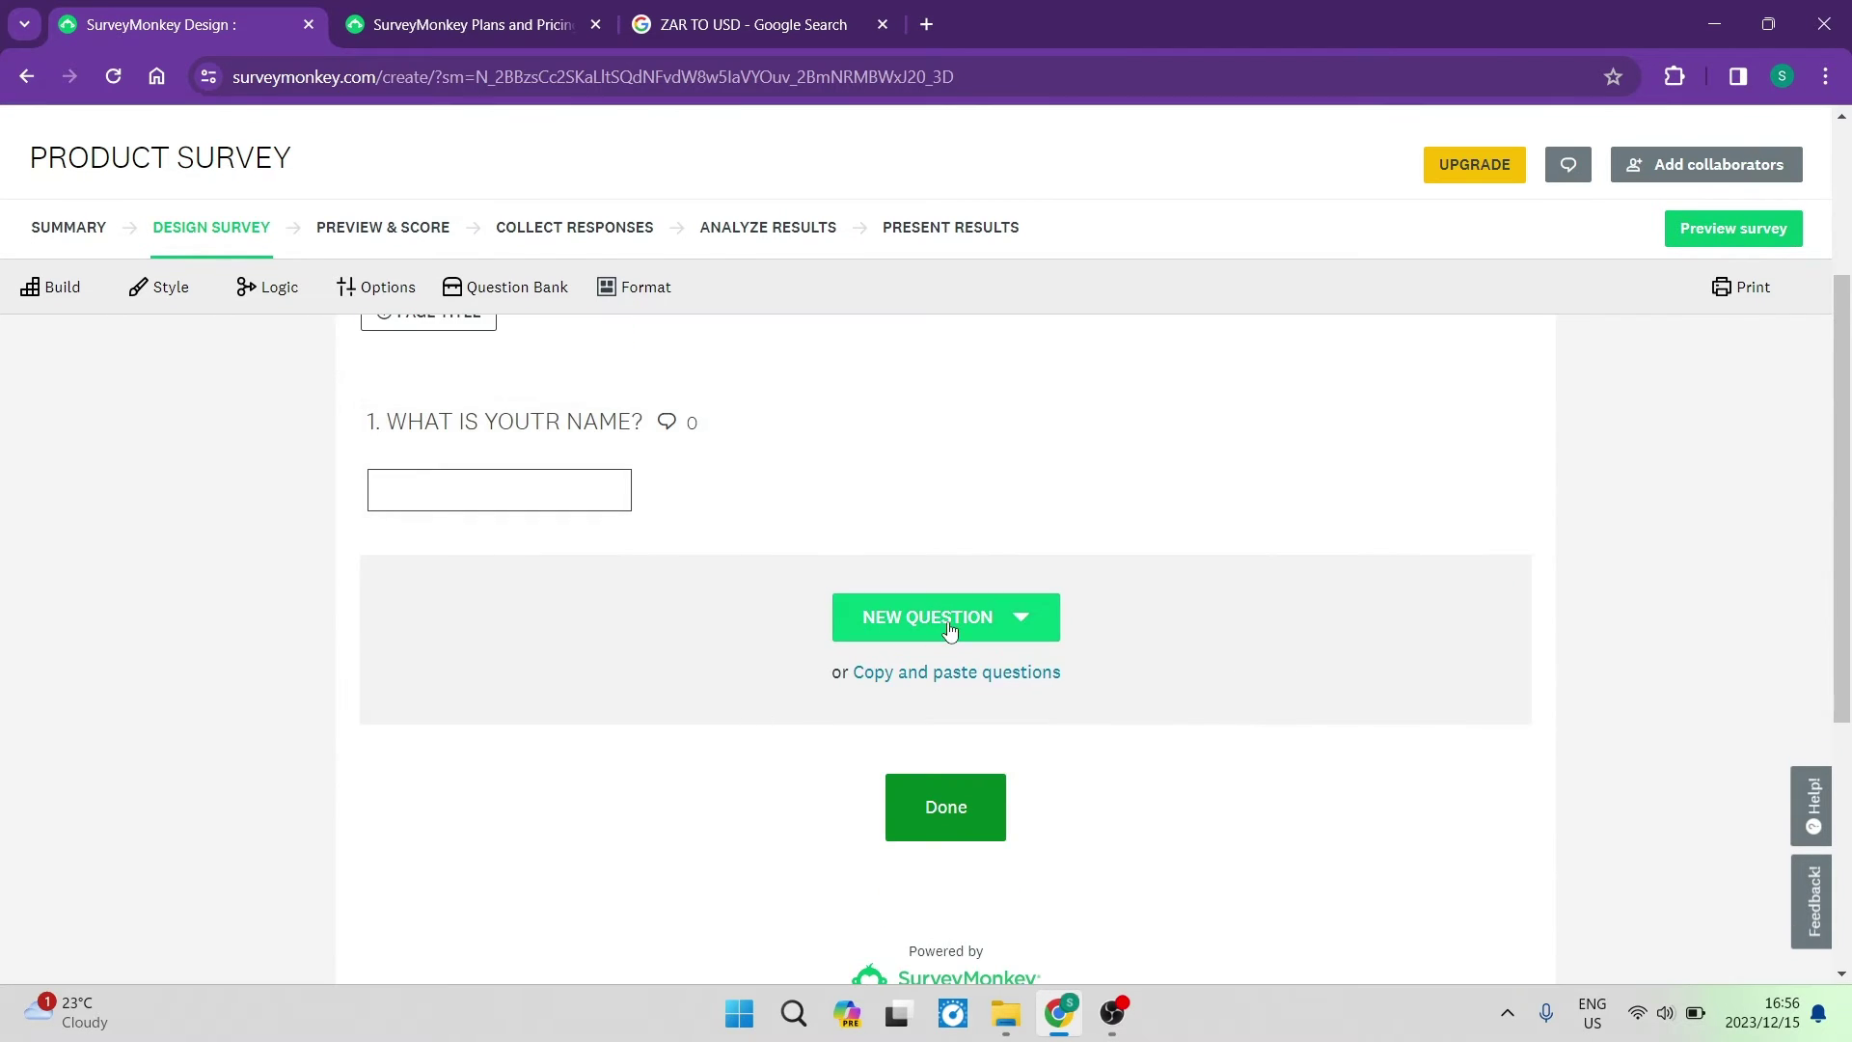
{"action": "left_click", "coordinate": [1013, 612]}
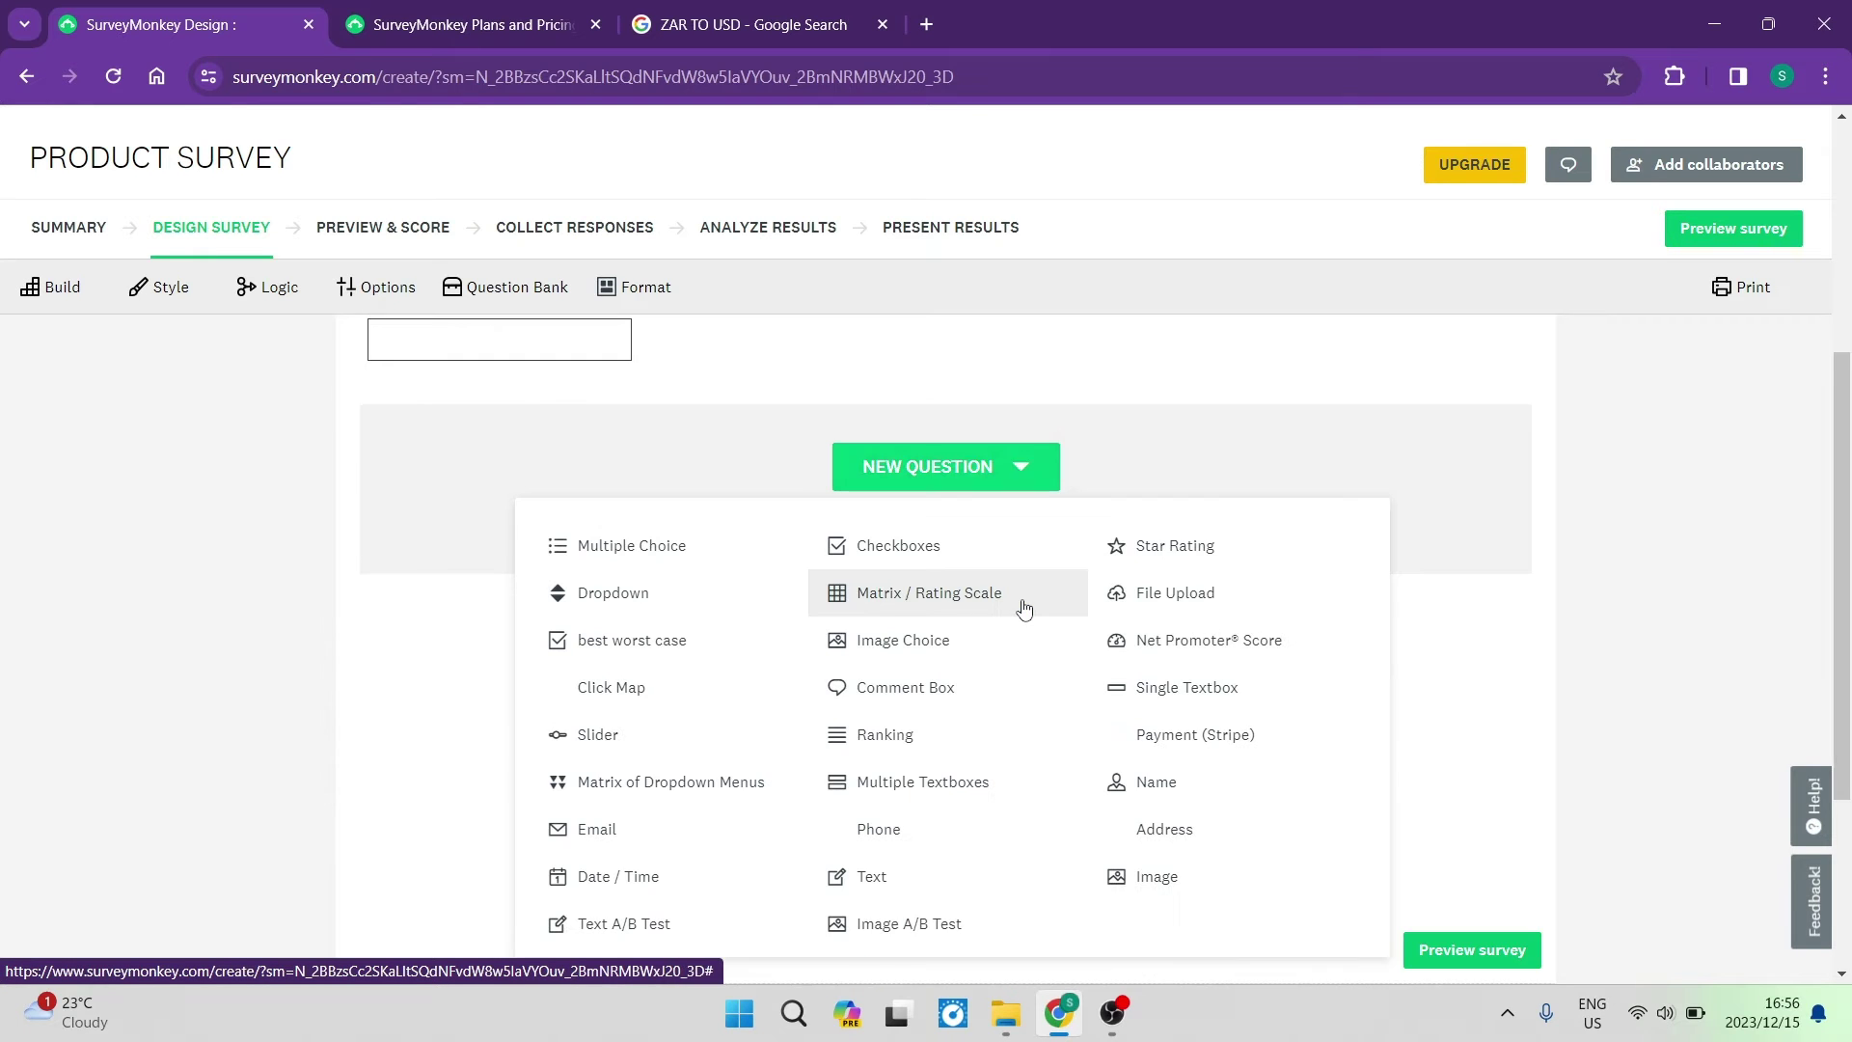
{"action": "scroll", "coordinate": [964, 598], "scroll_direction": "down", "scroll_amount": 1}
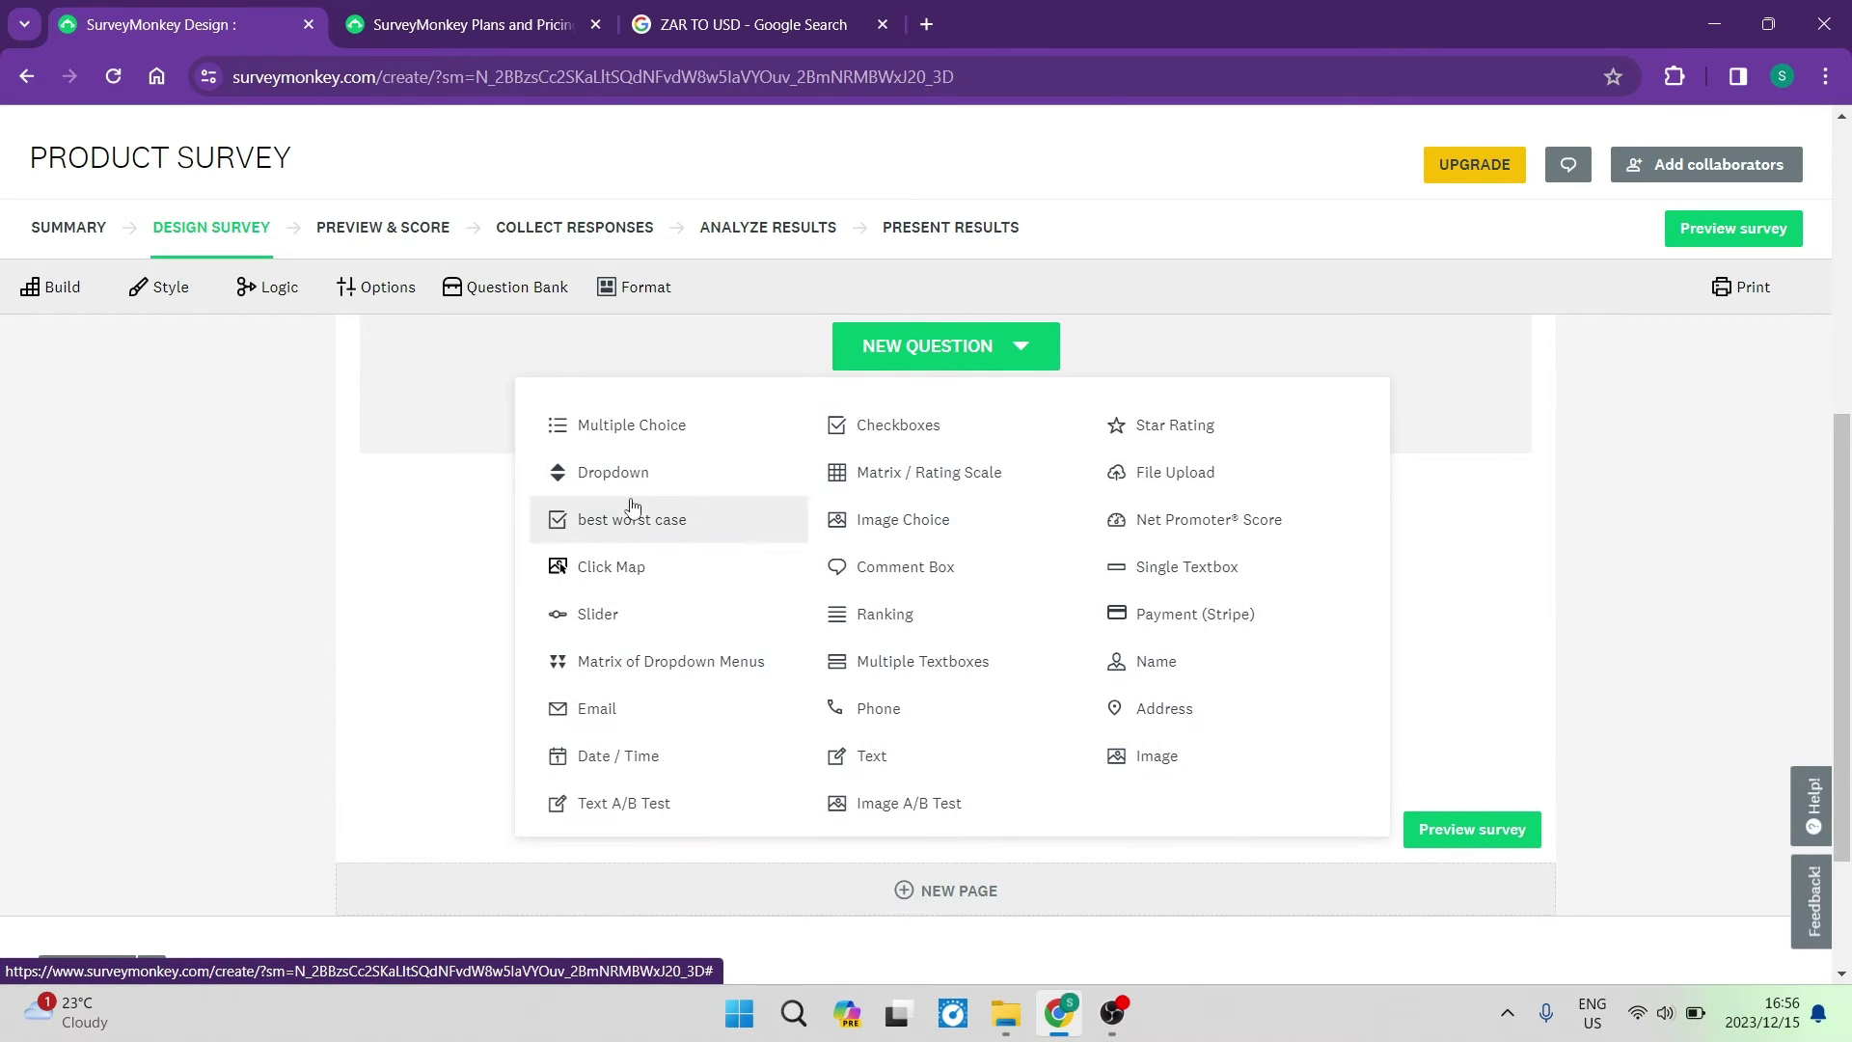
{"action": "left_click", "coordinate": [889, 347]}
{"action": "left_click", "coordinate": [888, 347]}
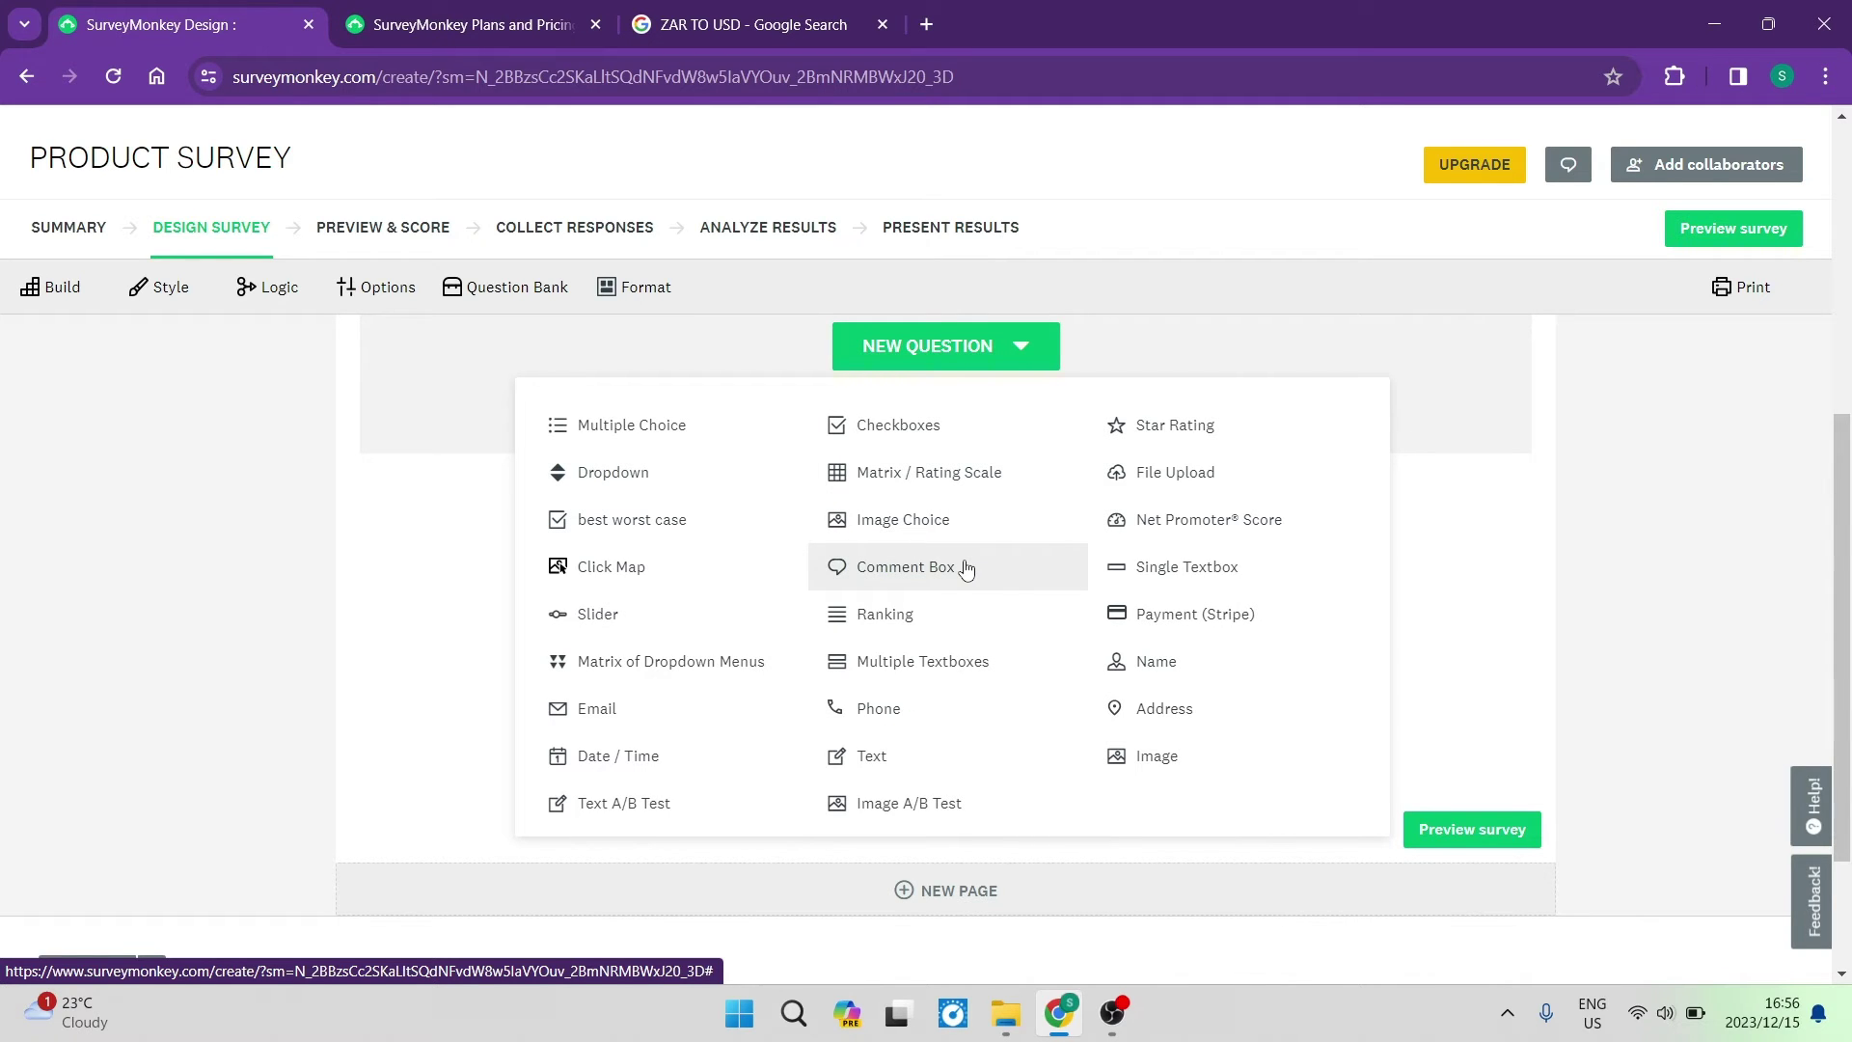
{"action": "left_click", "coordinate": [641, 471]}
{"action": "type", "text": "WHAT IS YOUR FAVORITE COLOR?"}
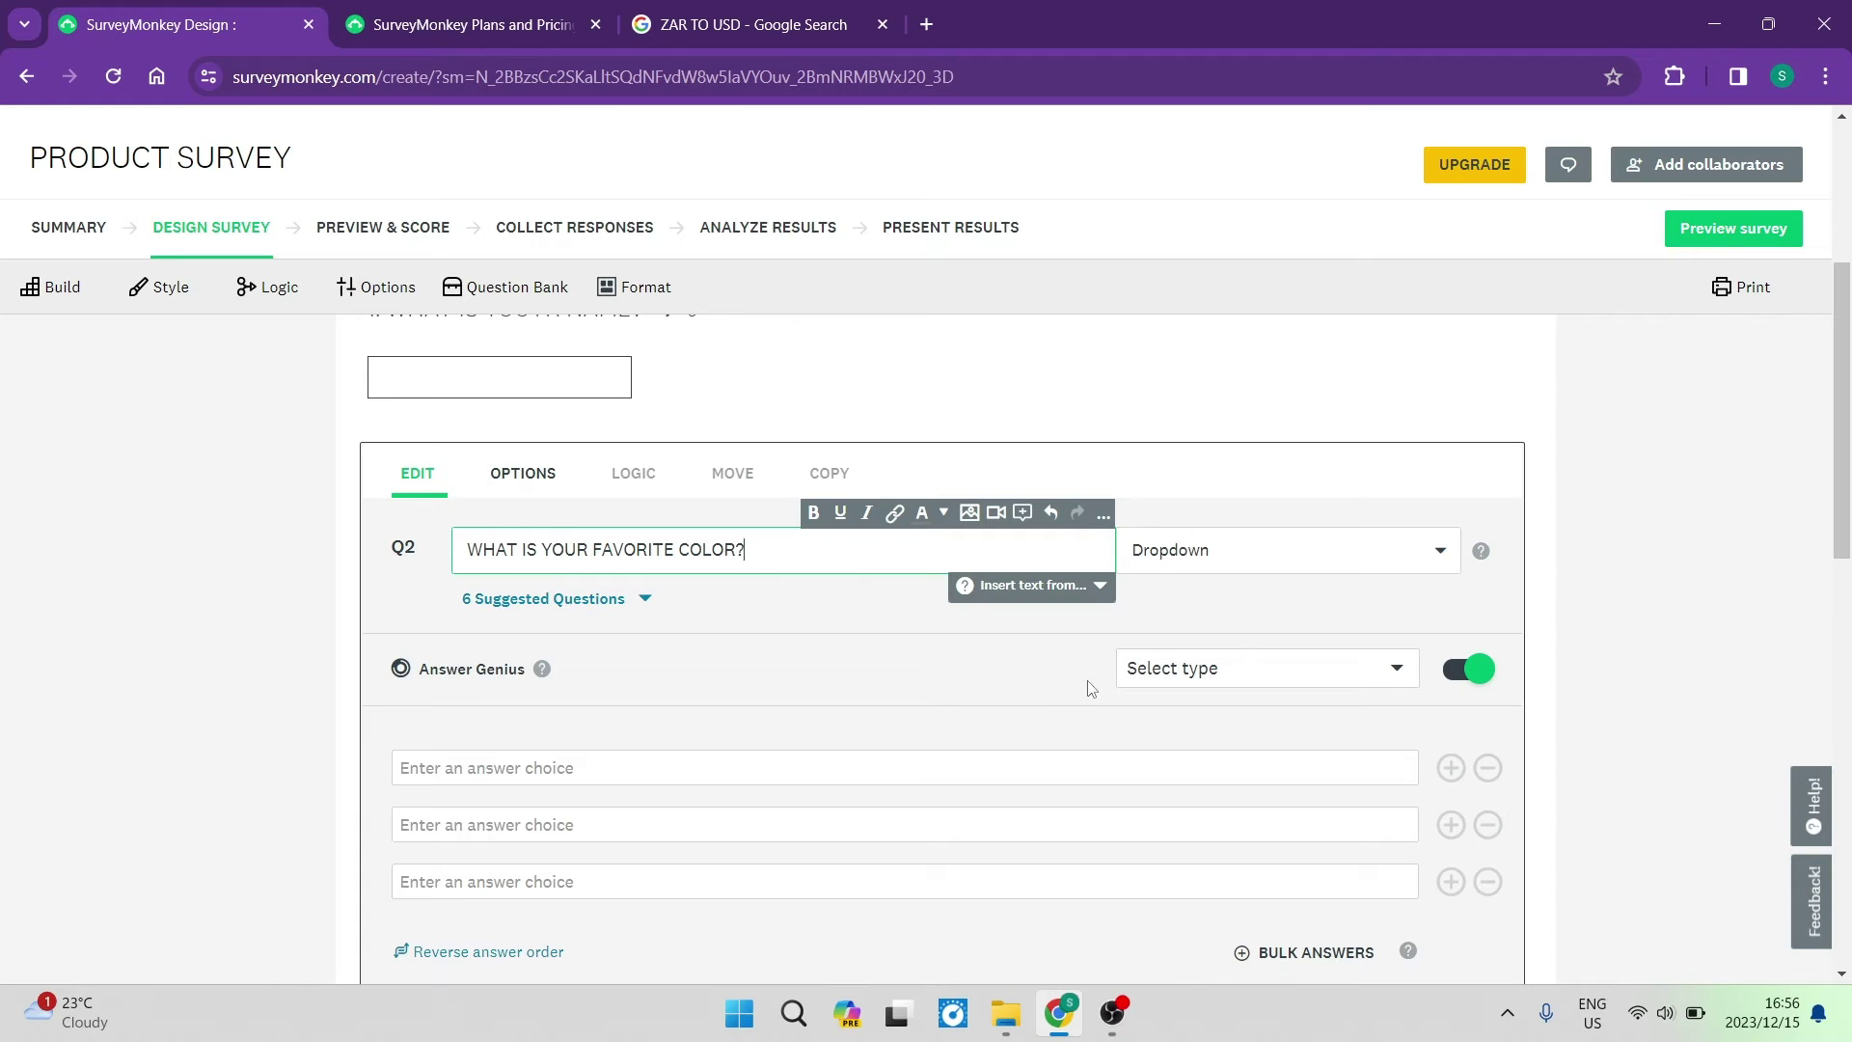
Look through the answer scale types for Q2 without applying one
{"action": "left_click", "coordinate": [1186, 669]}
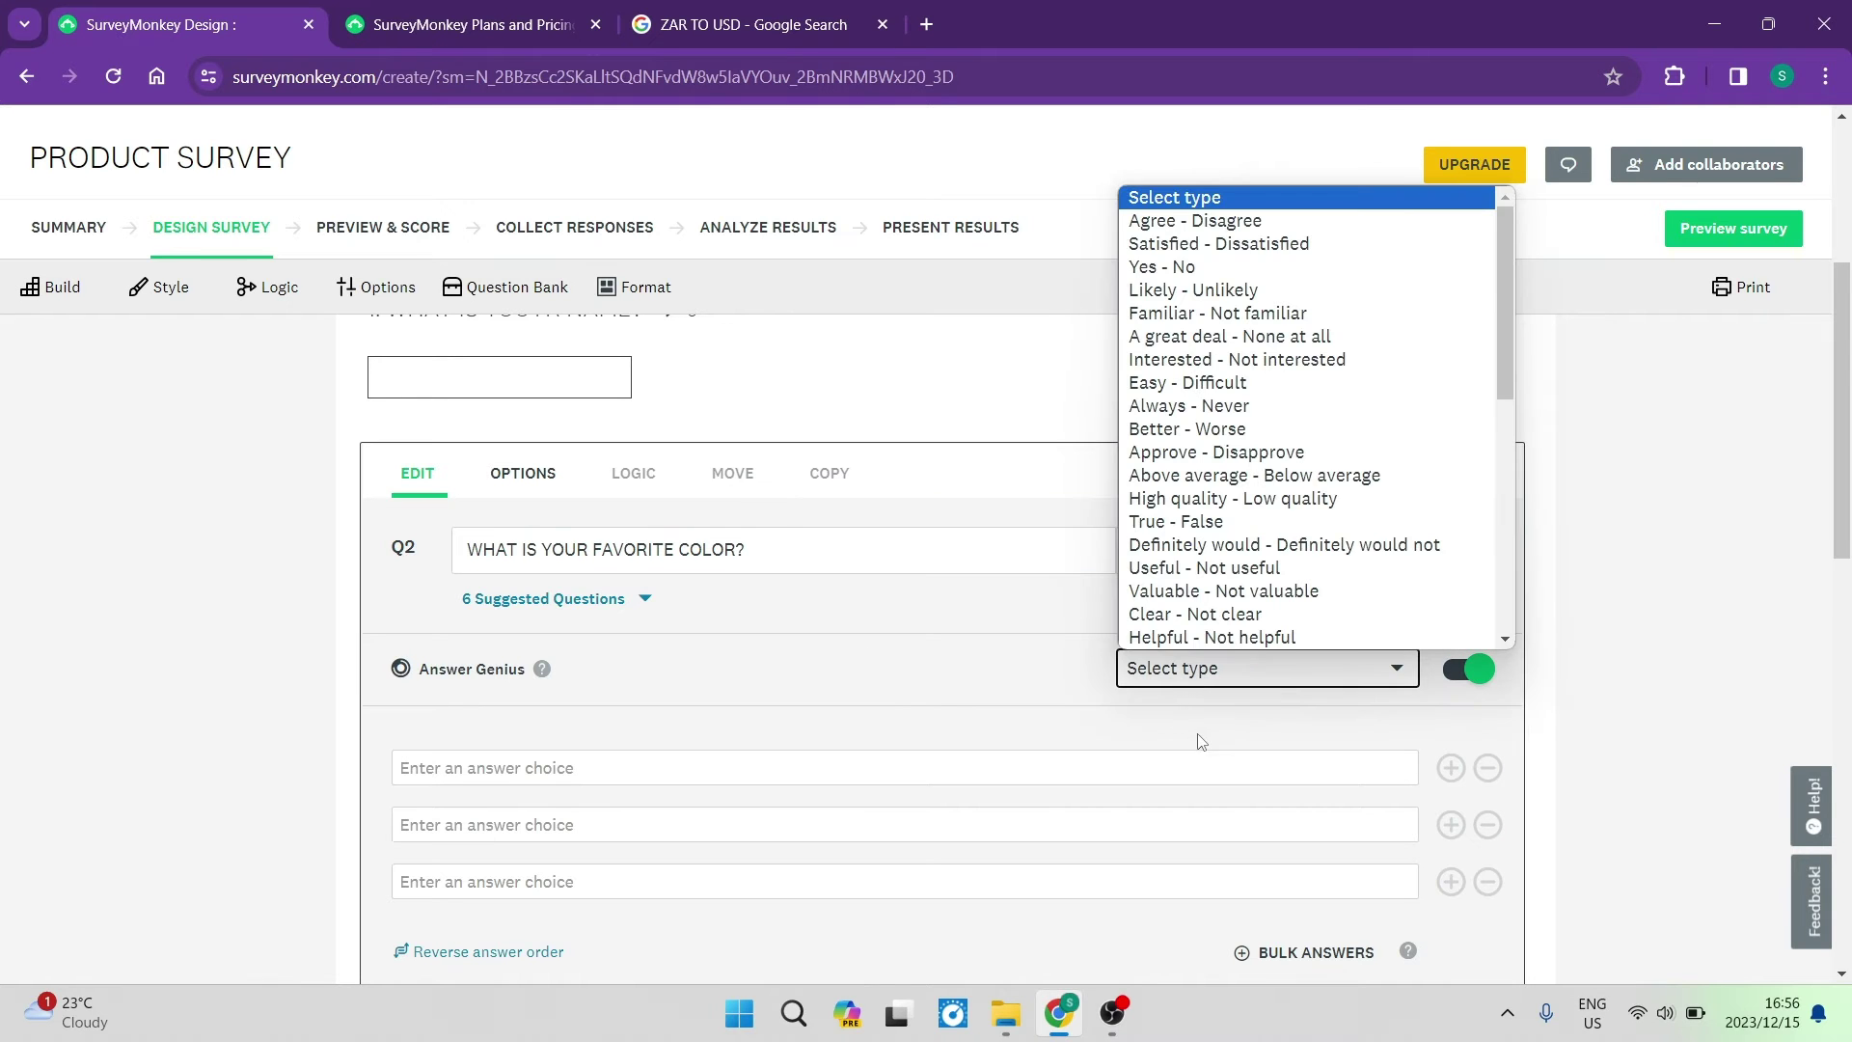
{"action": "scroll", "coordinate": [1254, 627], "scroll_direction": "down", "scroll_amount": 1}
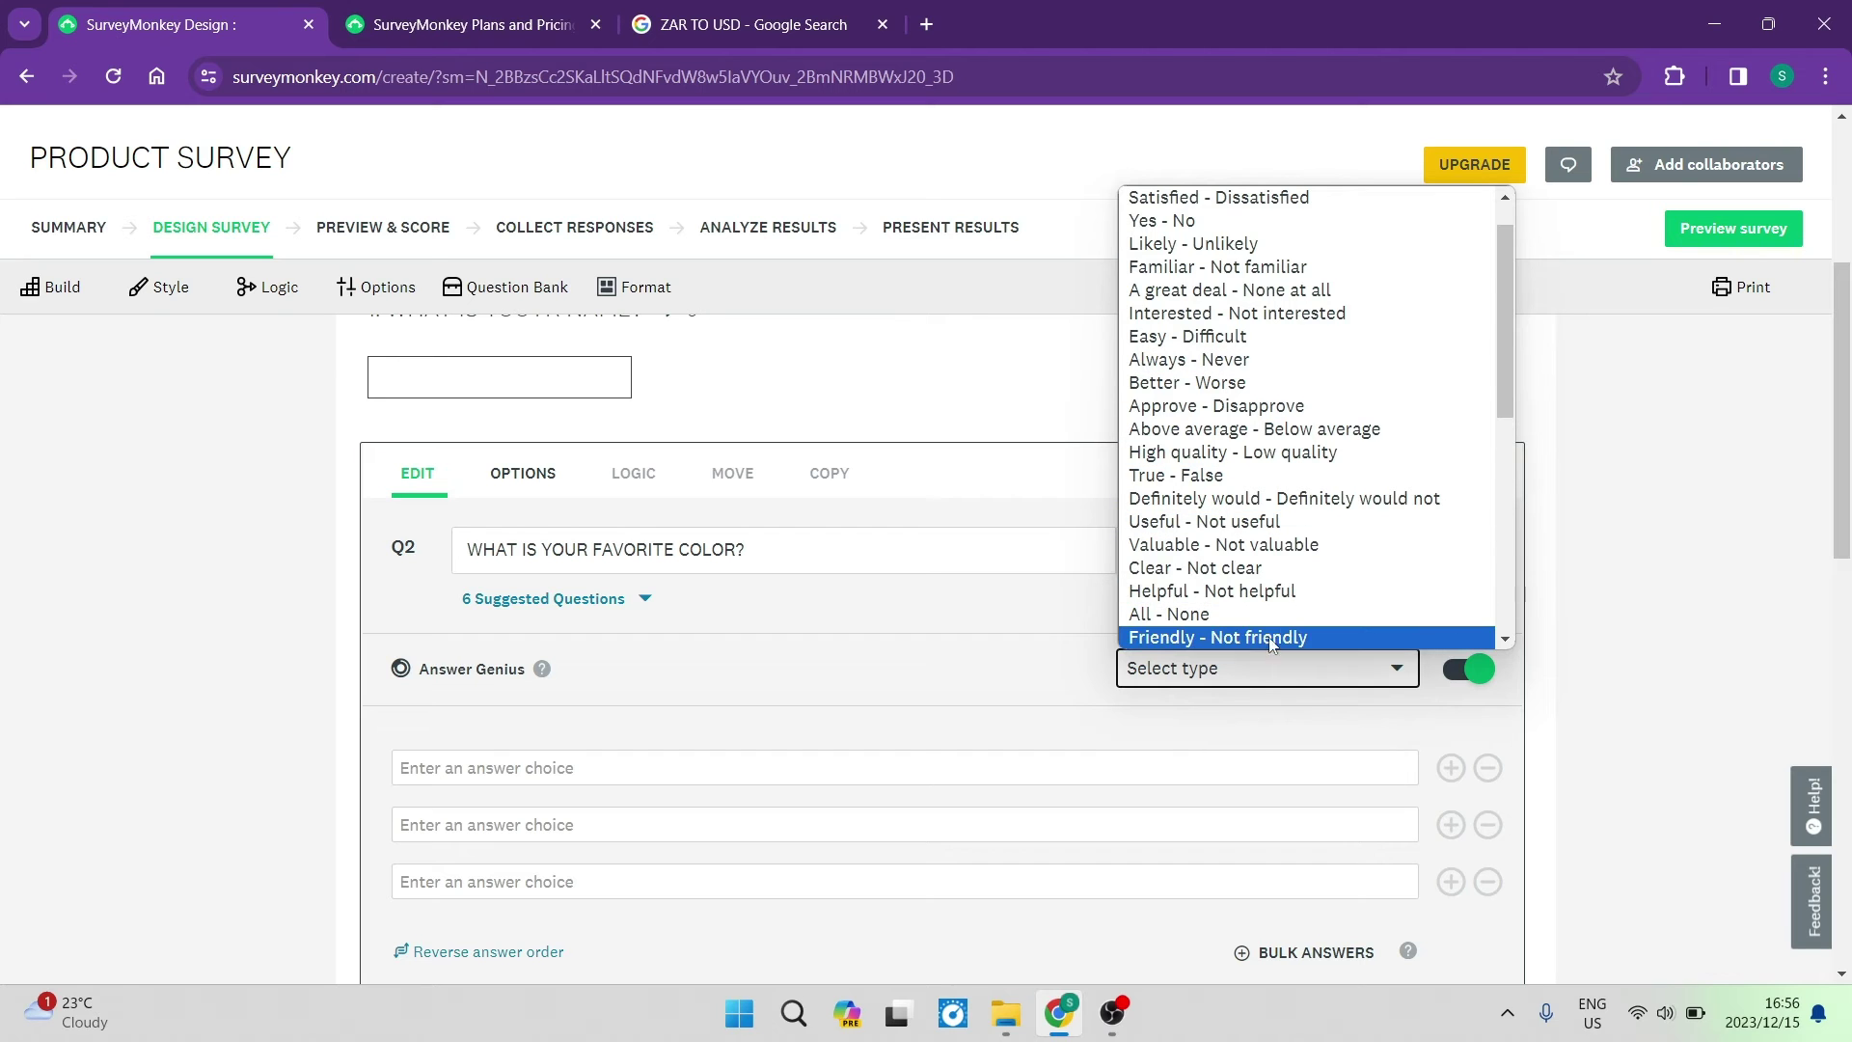
{"action": "scroll", "coordinate": [1234, 582], "scroll_direction": "down", "scroll_amount": 1}
{"action": "left_click", "coordinate": [1000, 659]}
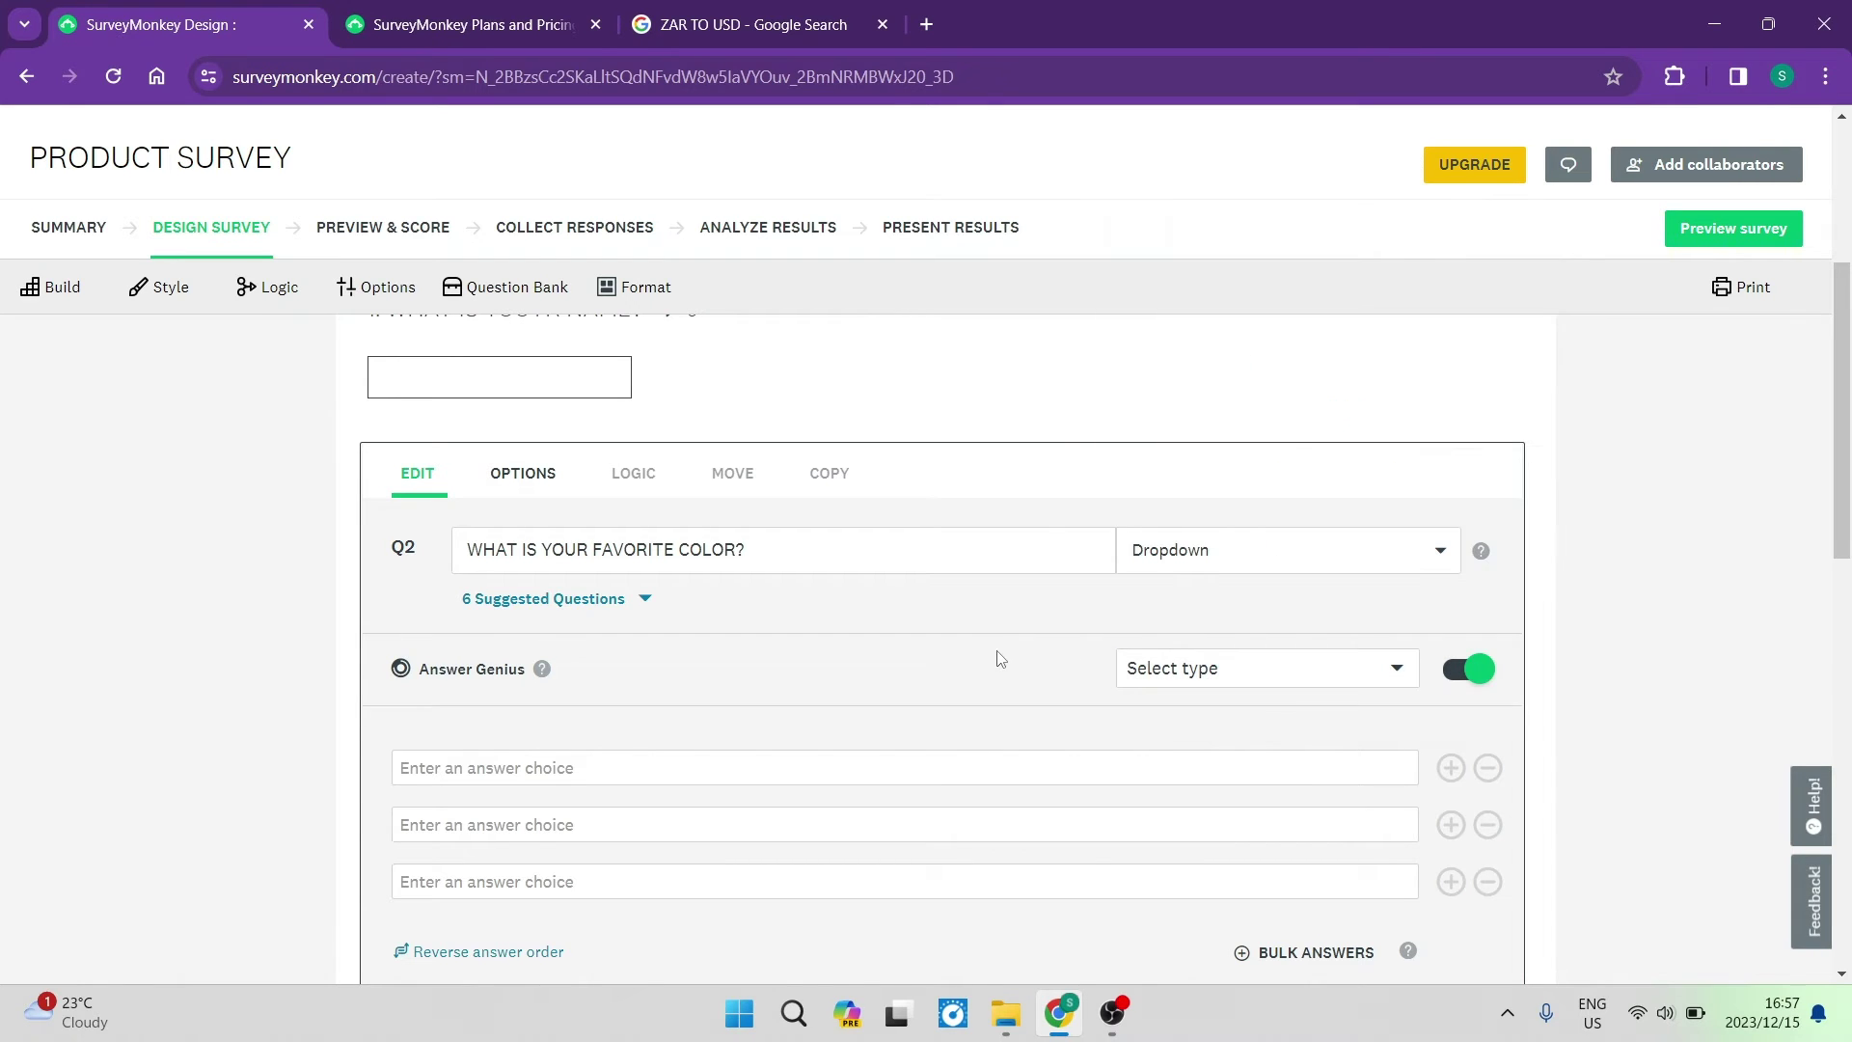
{"action": "scroll", "coordinate": [970, 662], "scroll_direction": "down", "scroll_amount": 3}
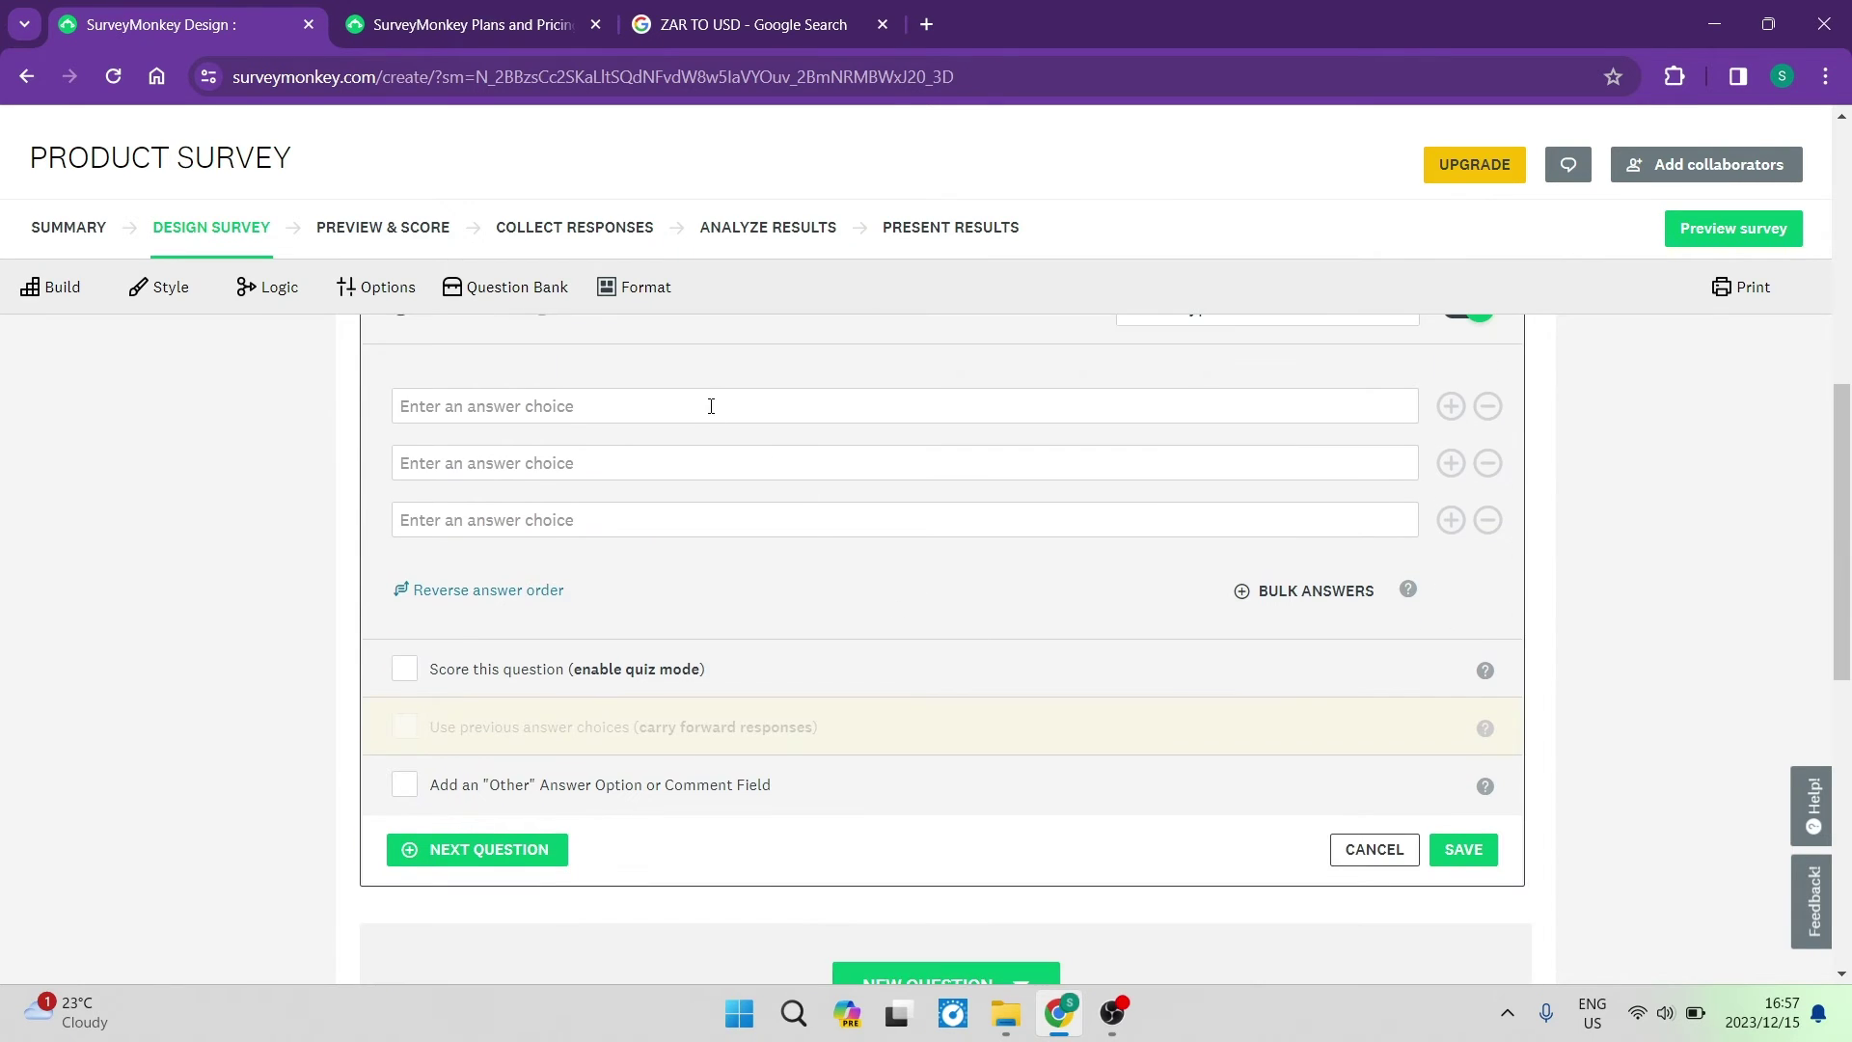
Enter the Q2 answer choices BLUE, RED and YELLOW
{"action": "left_click", "coordinate": [711, 406]}
{"action": "type", "text": "BLUE"}
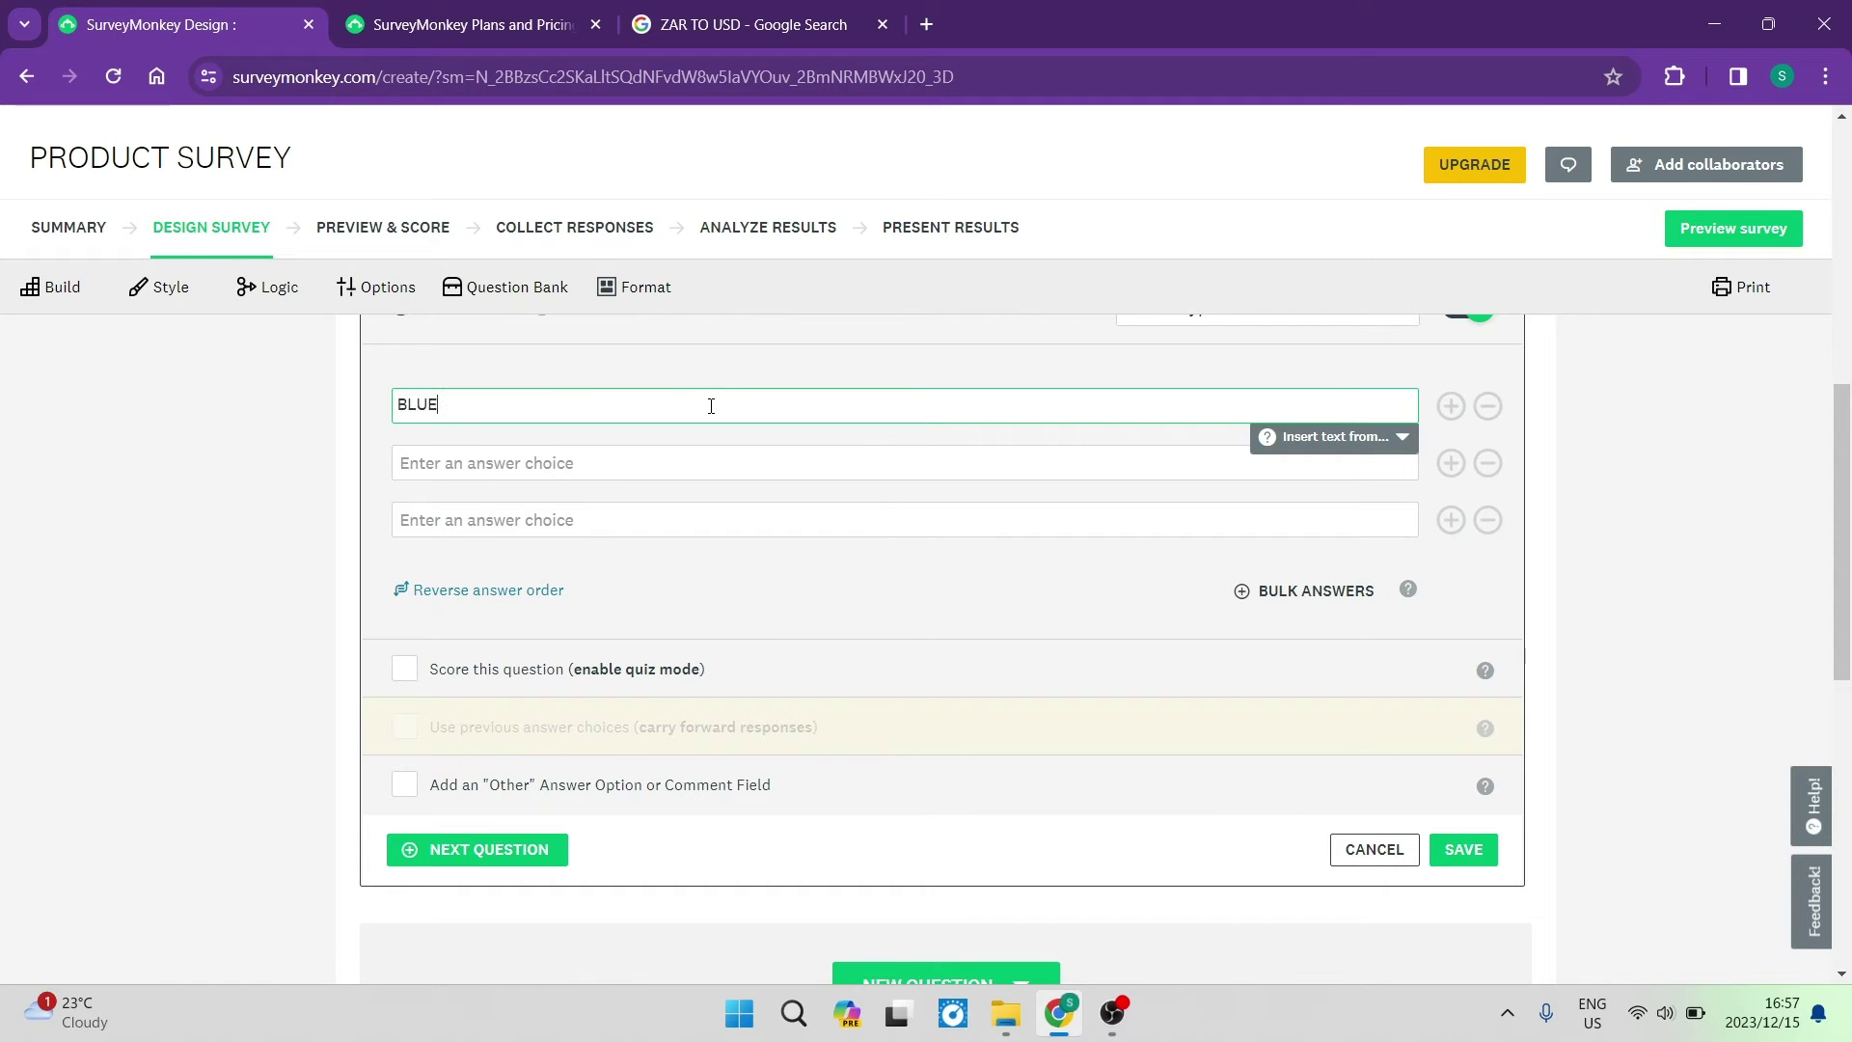
{"action": "key", "text": "Tab"}
{"action": "type", "text": "RED"}
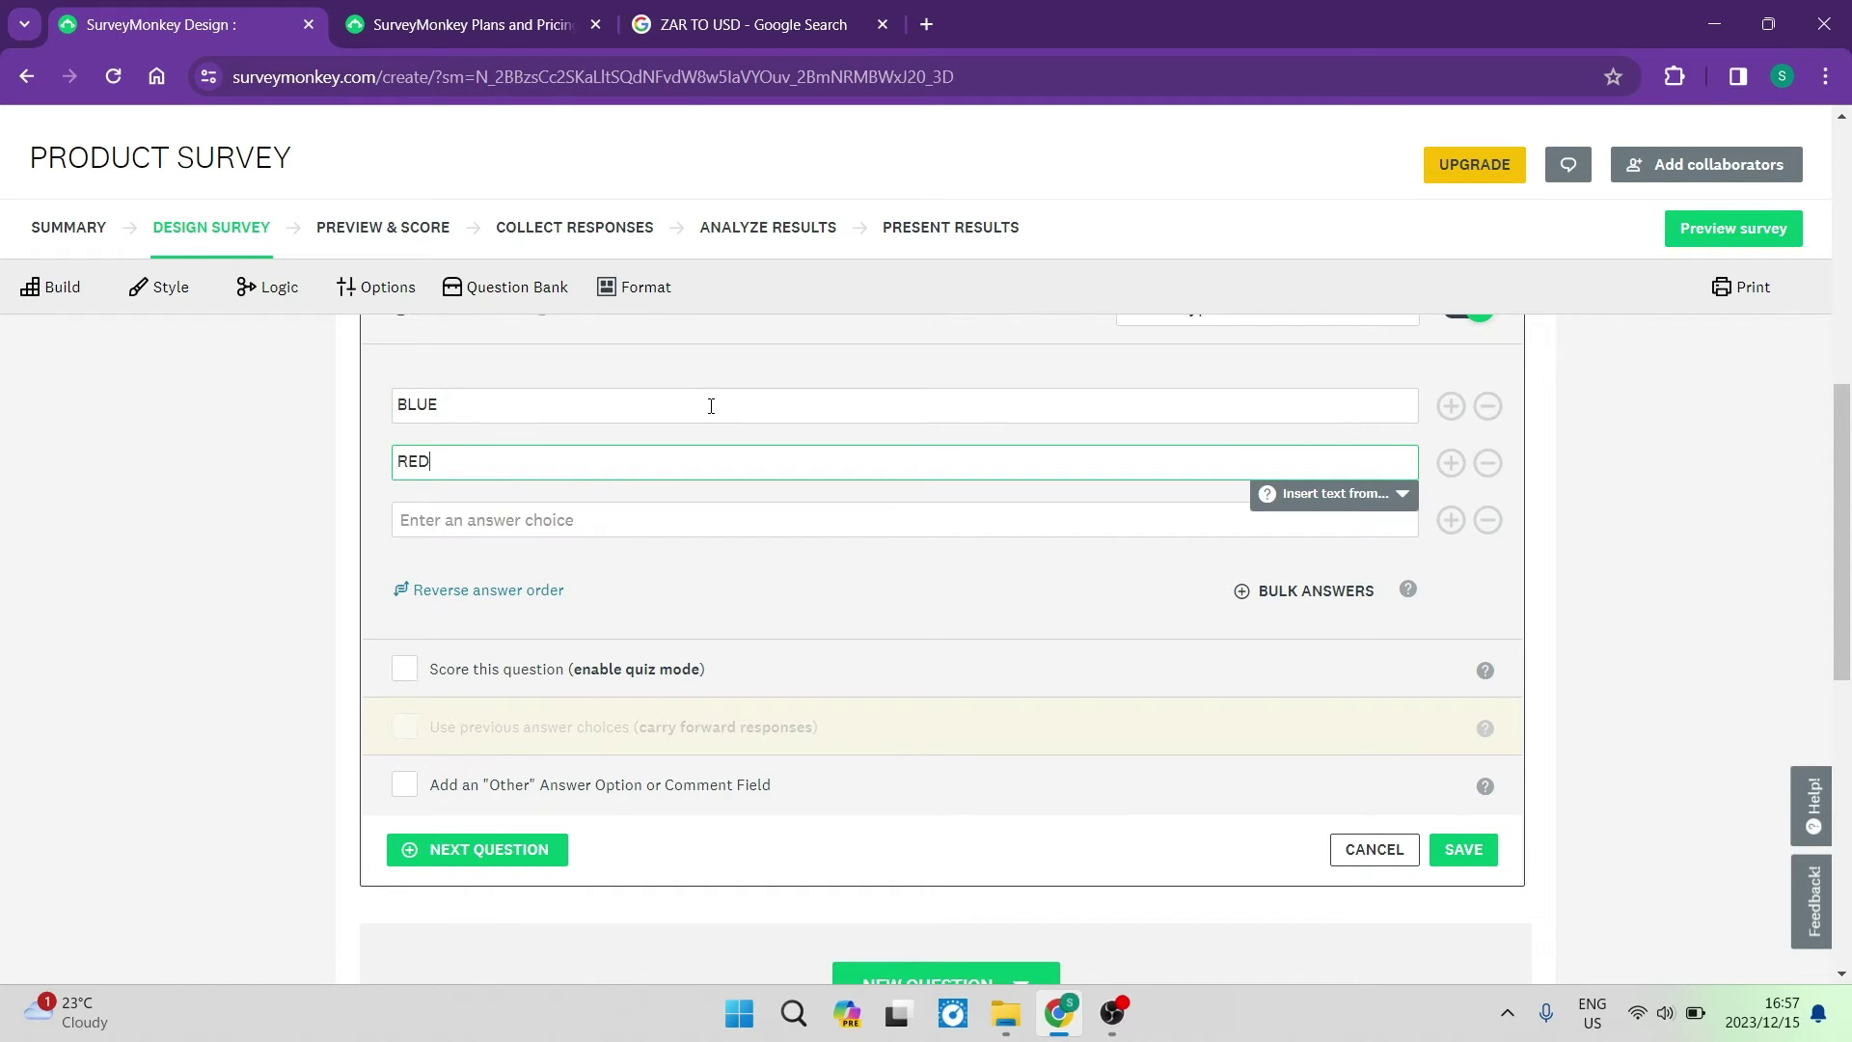
{"action": "key", "text": "Tab"}
{"action": "type", "text": "YELL"}
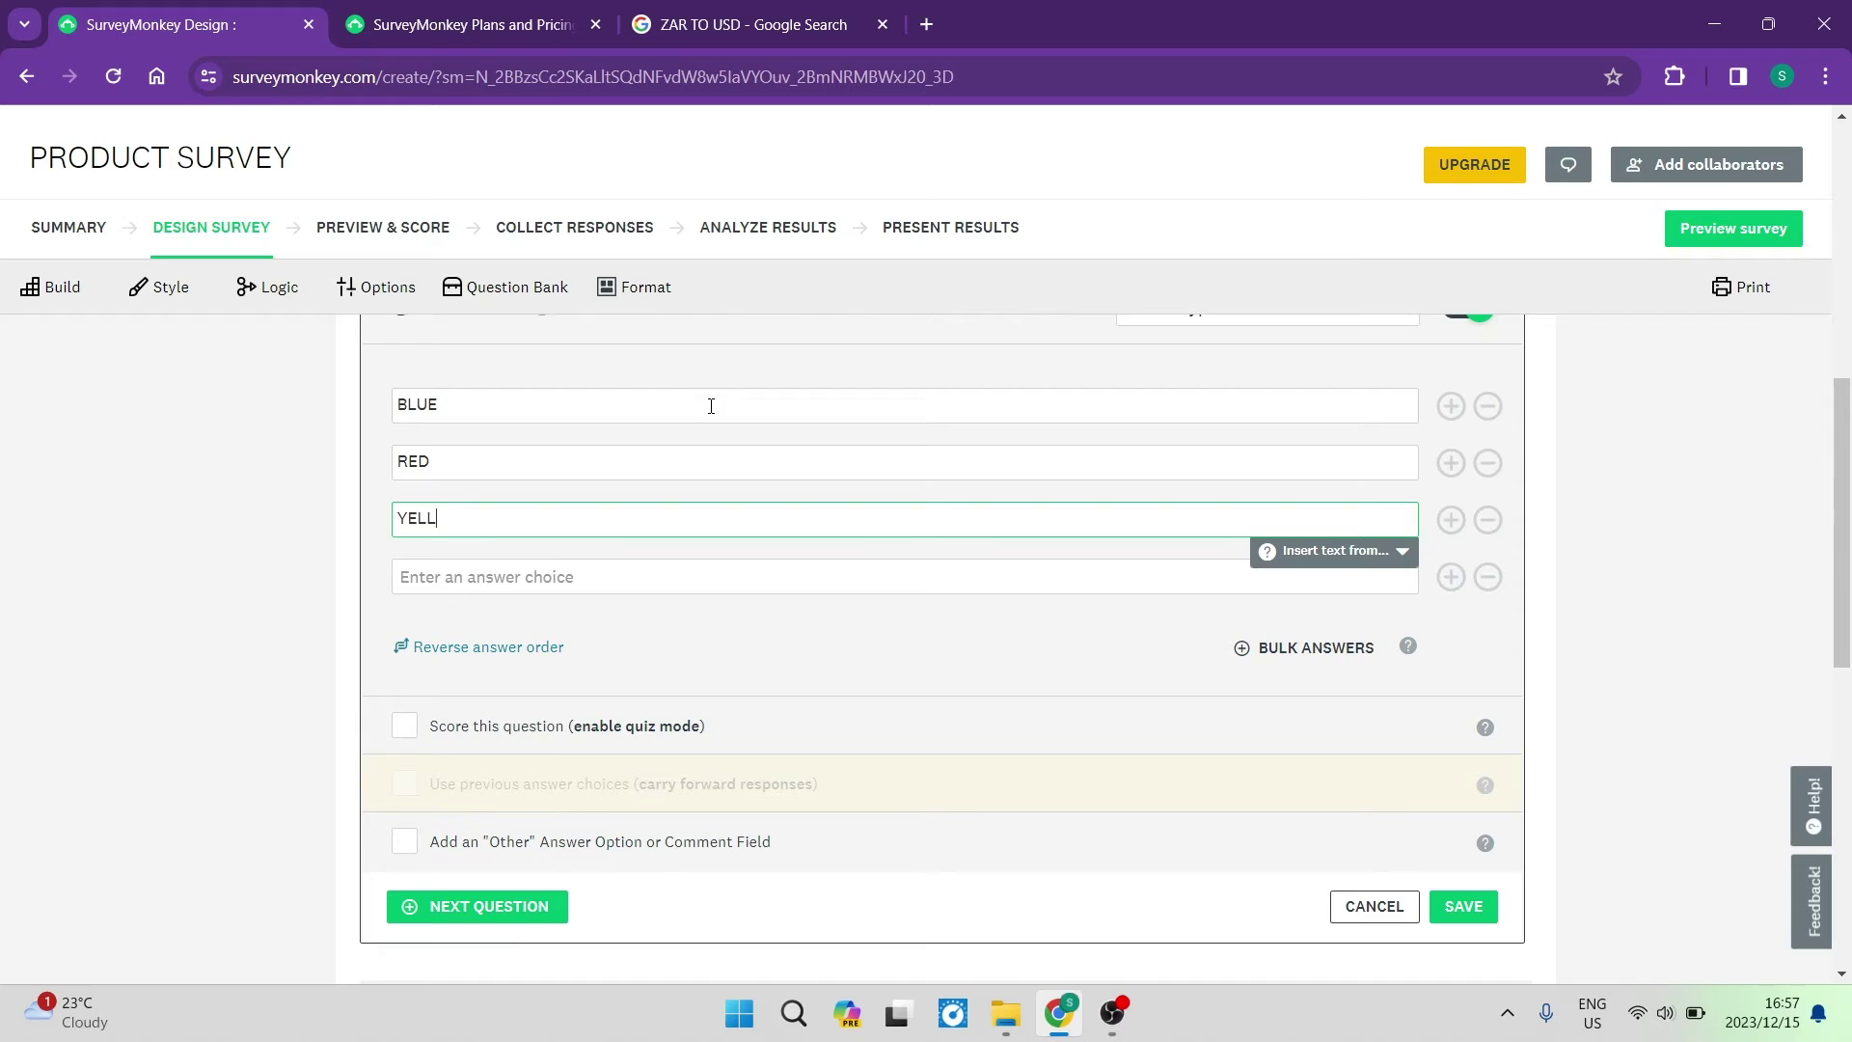
{"action": "left_click", "coordinate": [1065, 654]}
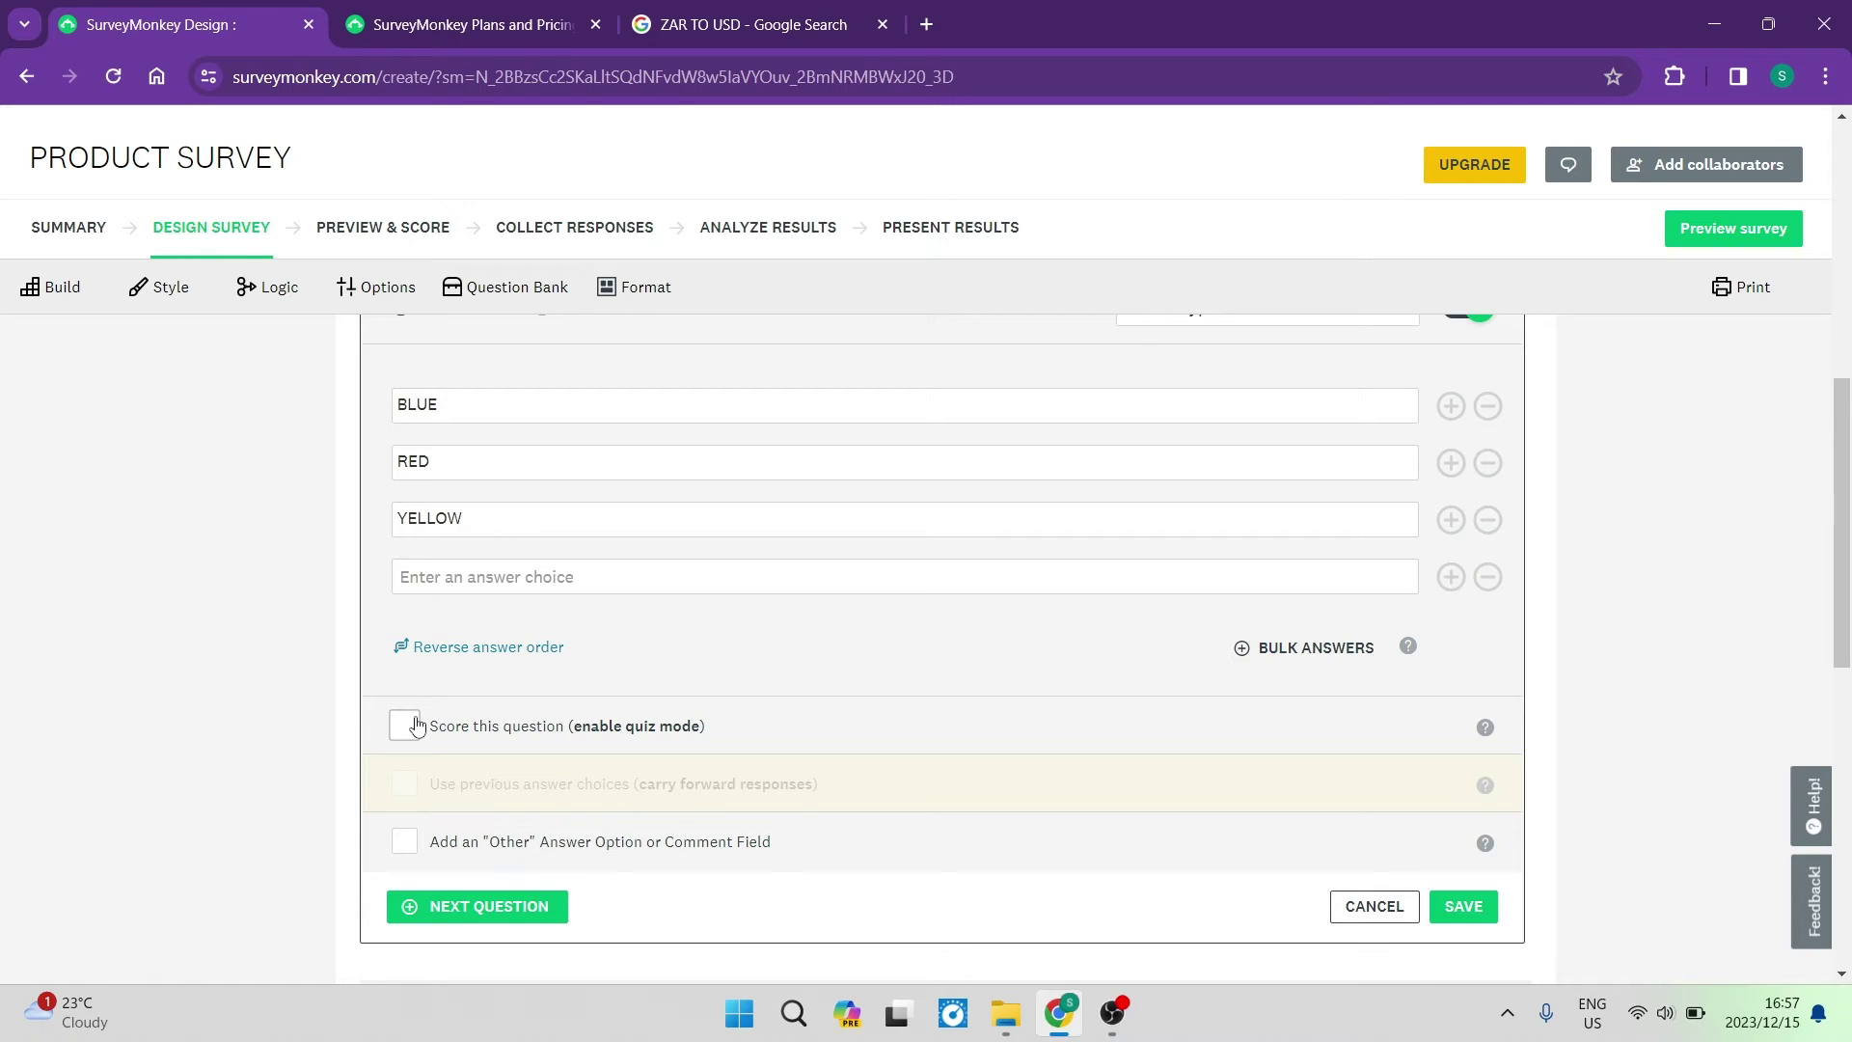
Add an Other answer option to the favorite-color question
{"action": "left_click", "coordinate": [406, 846]}
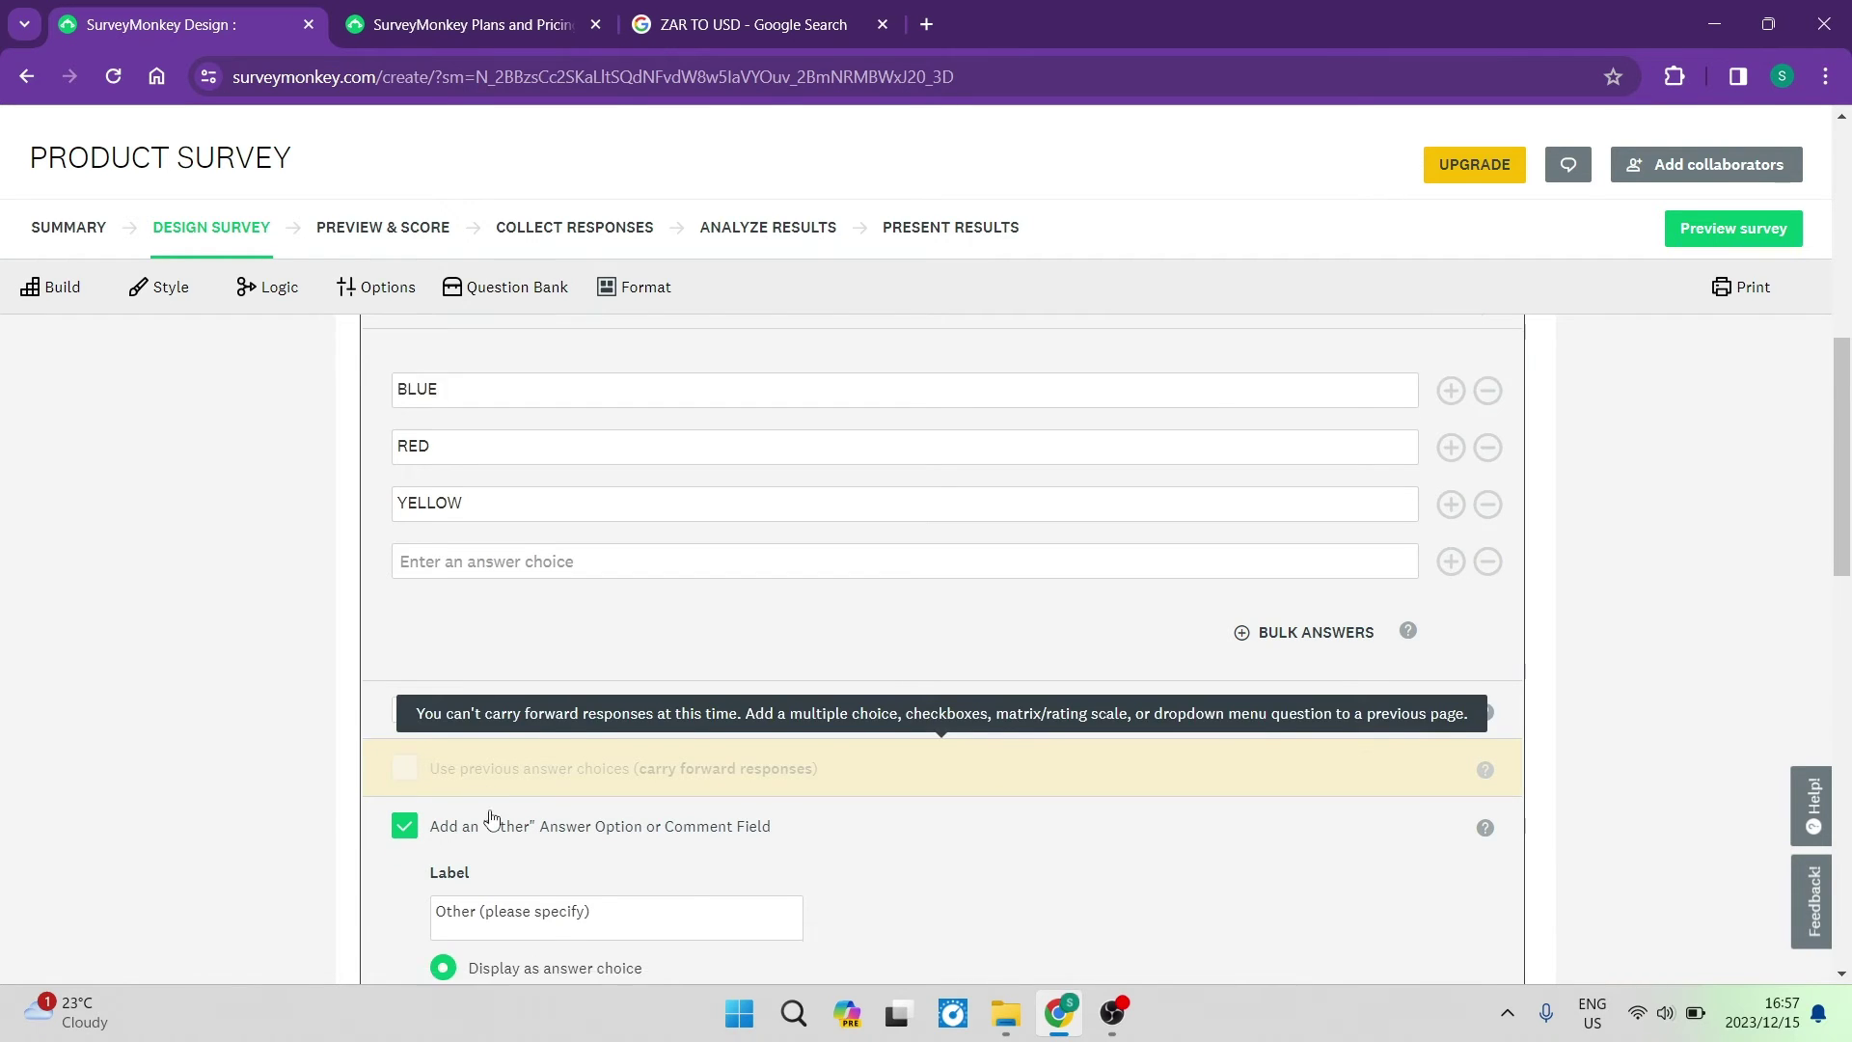
{"action": "scroll", "coordinate": [463, 776], "scroll_direction": "down", "scroll_amount": 3}
{"action": "scroll", "coordinate": [452, 725], "scroll_direction": "up", "scroll_amount": 4}
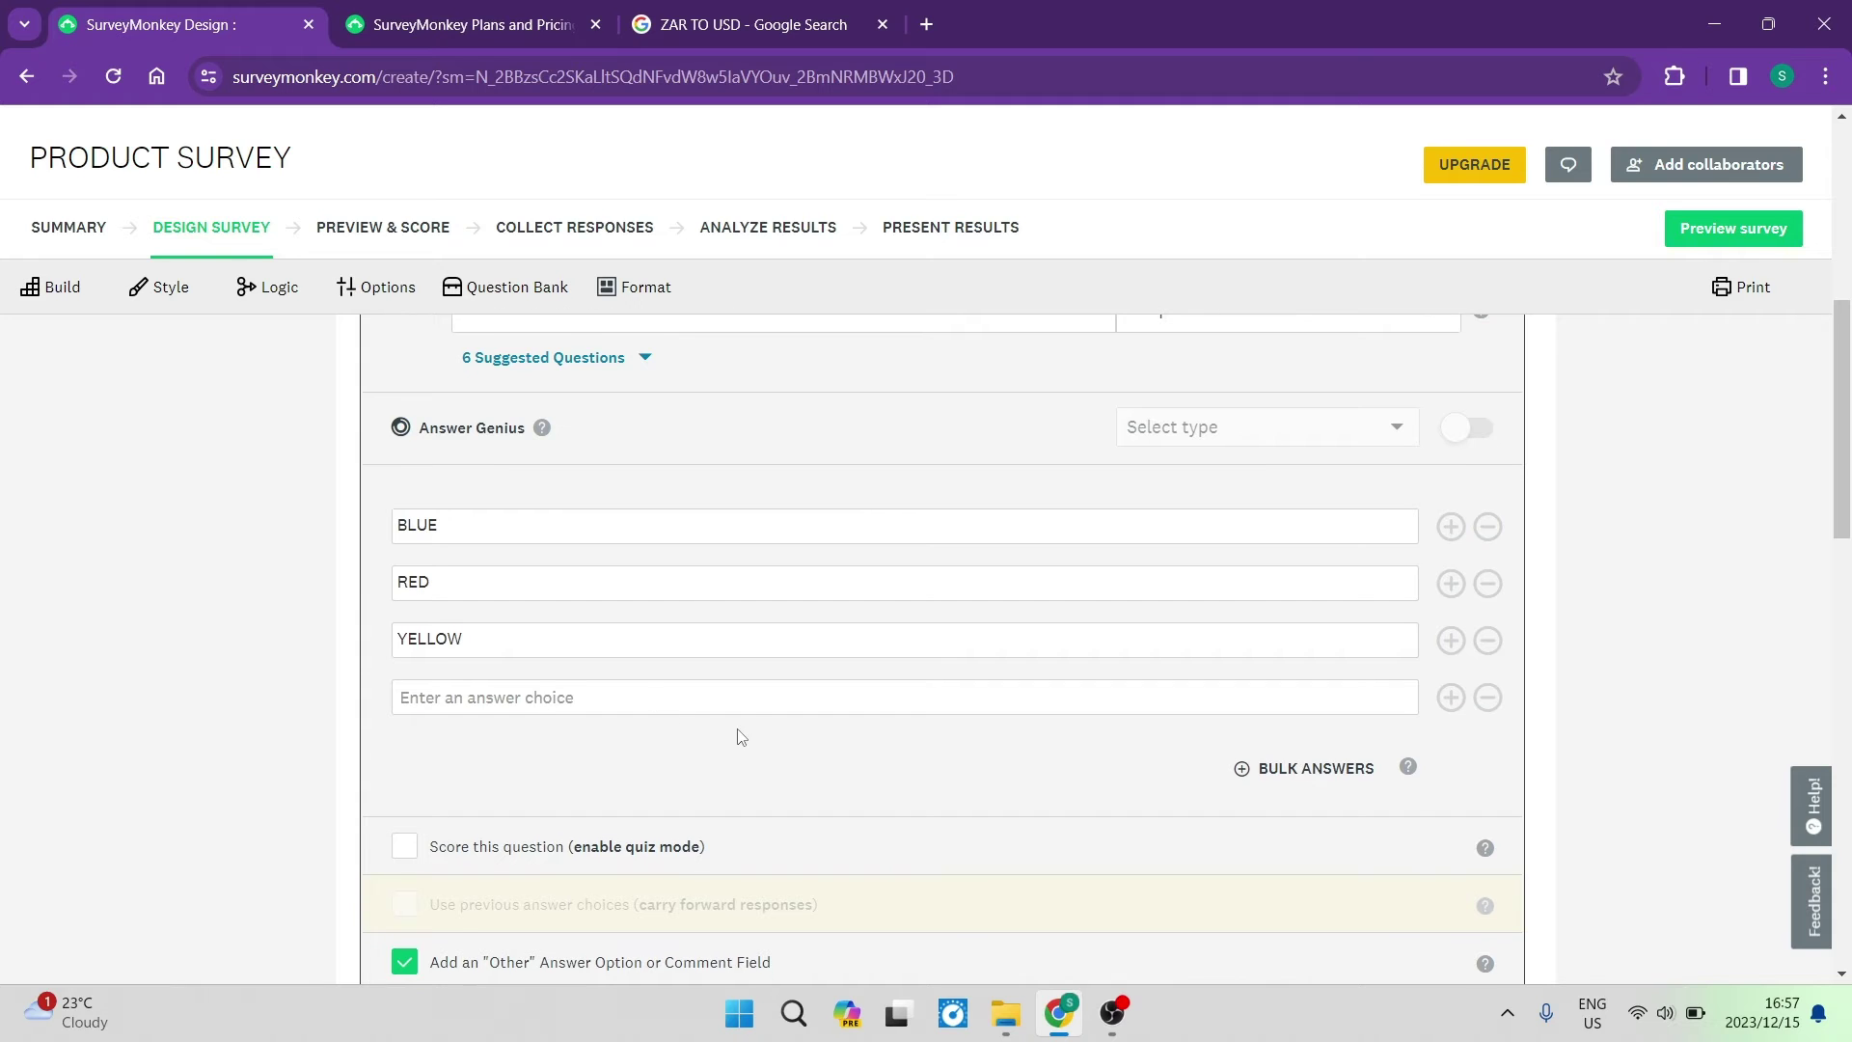
{"action": "scroll", "coordinate": [740, 737], "scroll_direction": "up", "scroll_amount": 1}
Turn on Answer Genius and apply the five-point Clearly - Not clearly scale
{"action": "left_click", "coordinate": [1251, 548]}
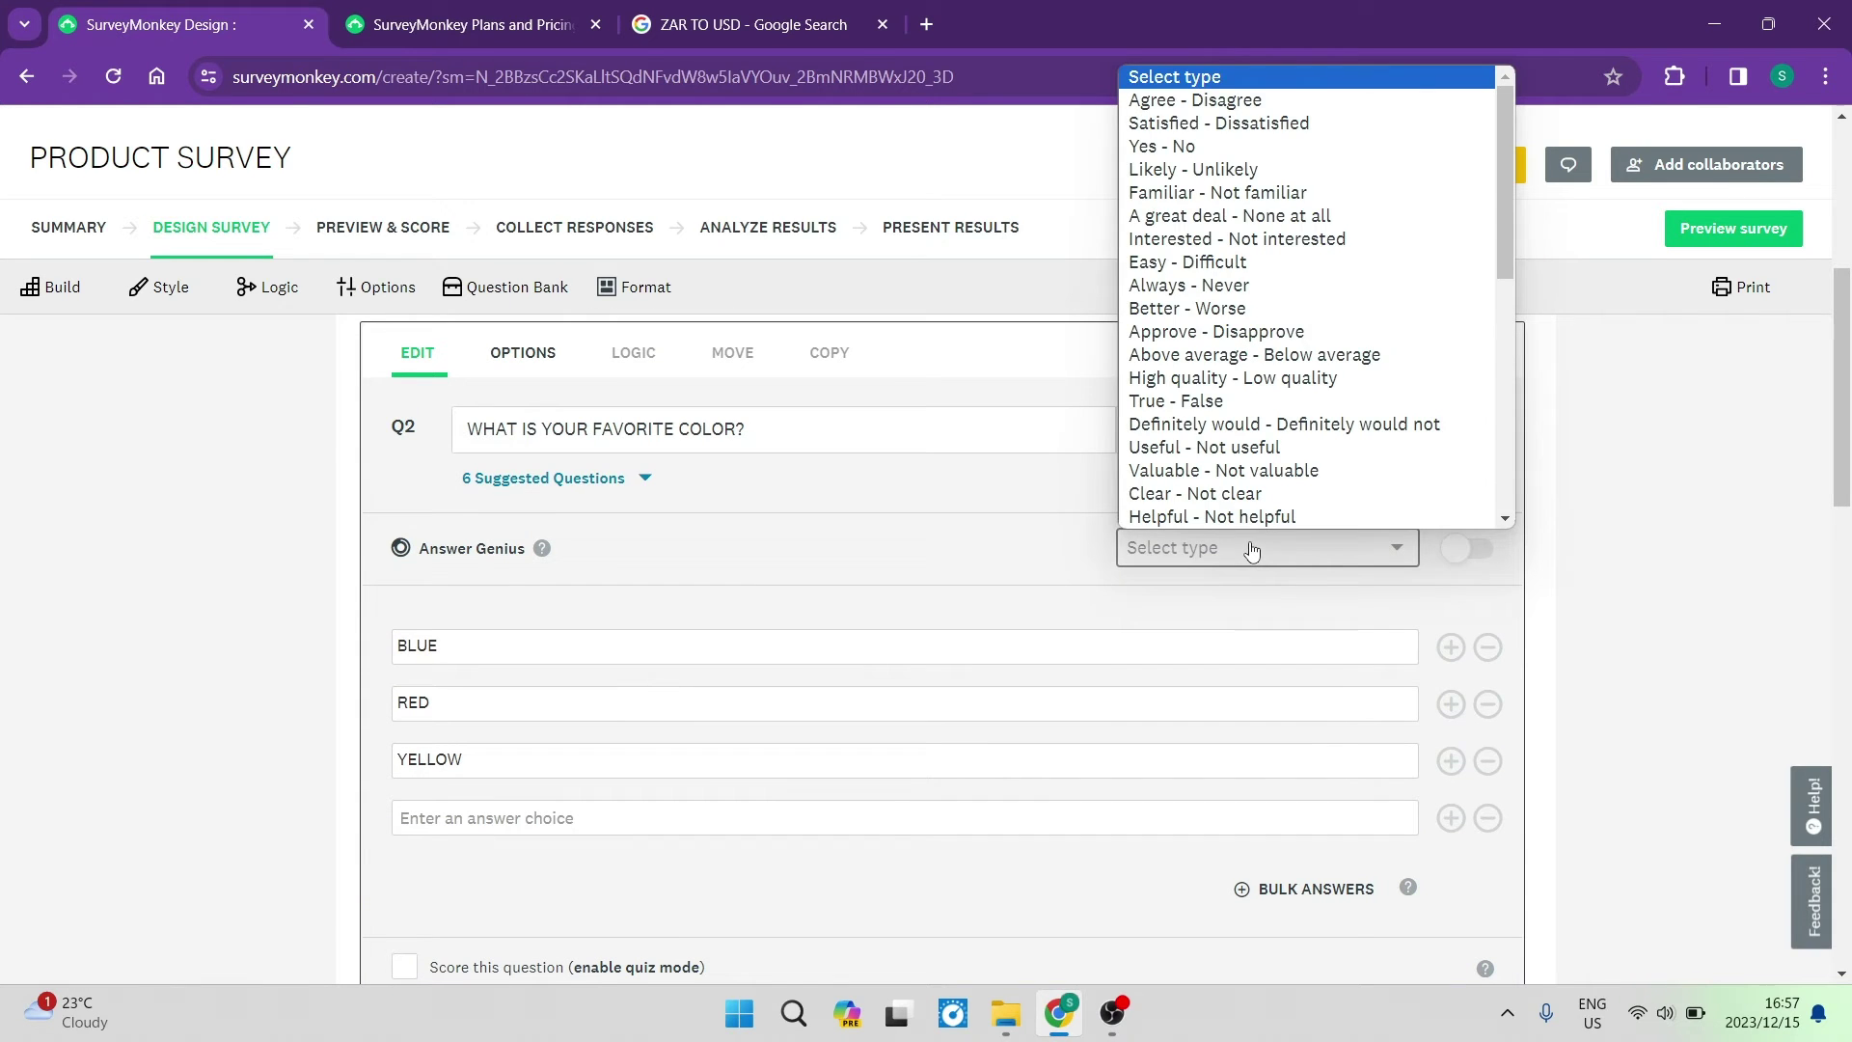
{"action": "left_click", "coordinate": [1335, 557]}
{"action": "left_click", "coordinate": [1467, 548]}
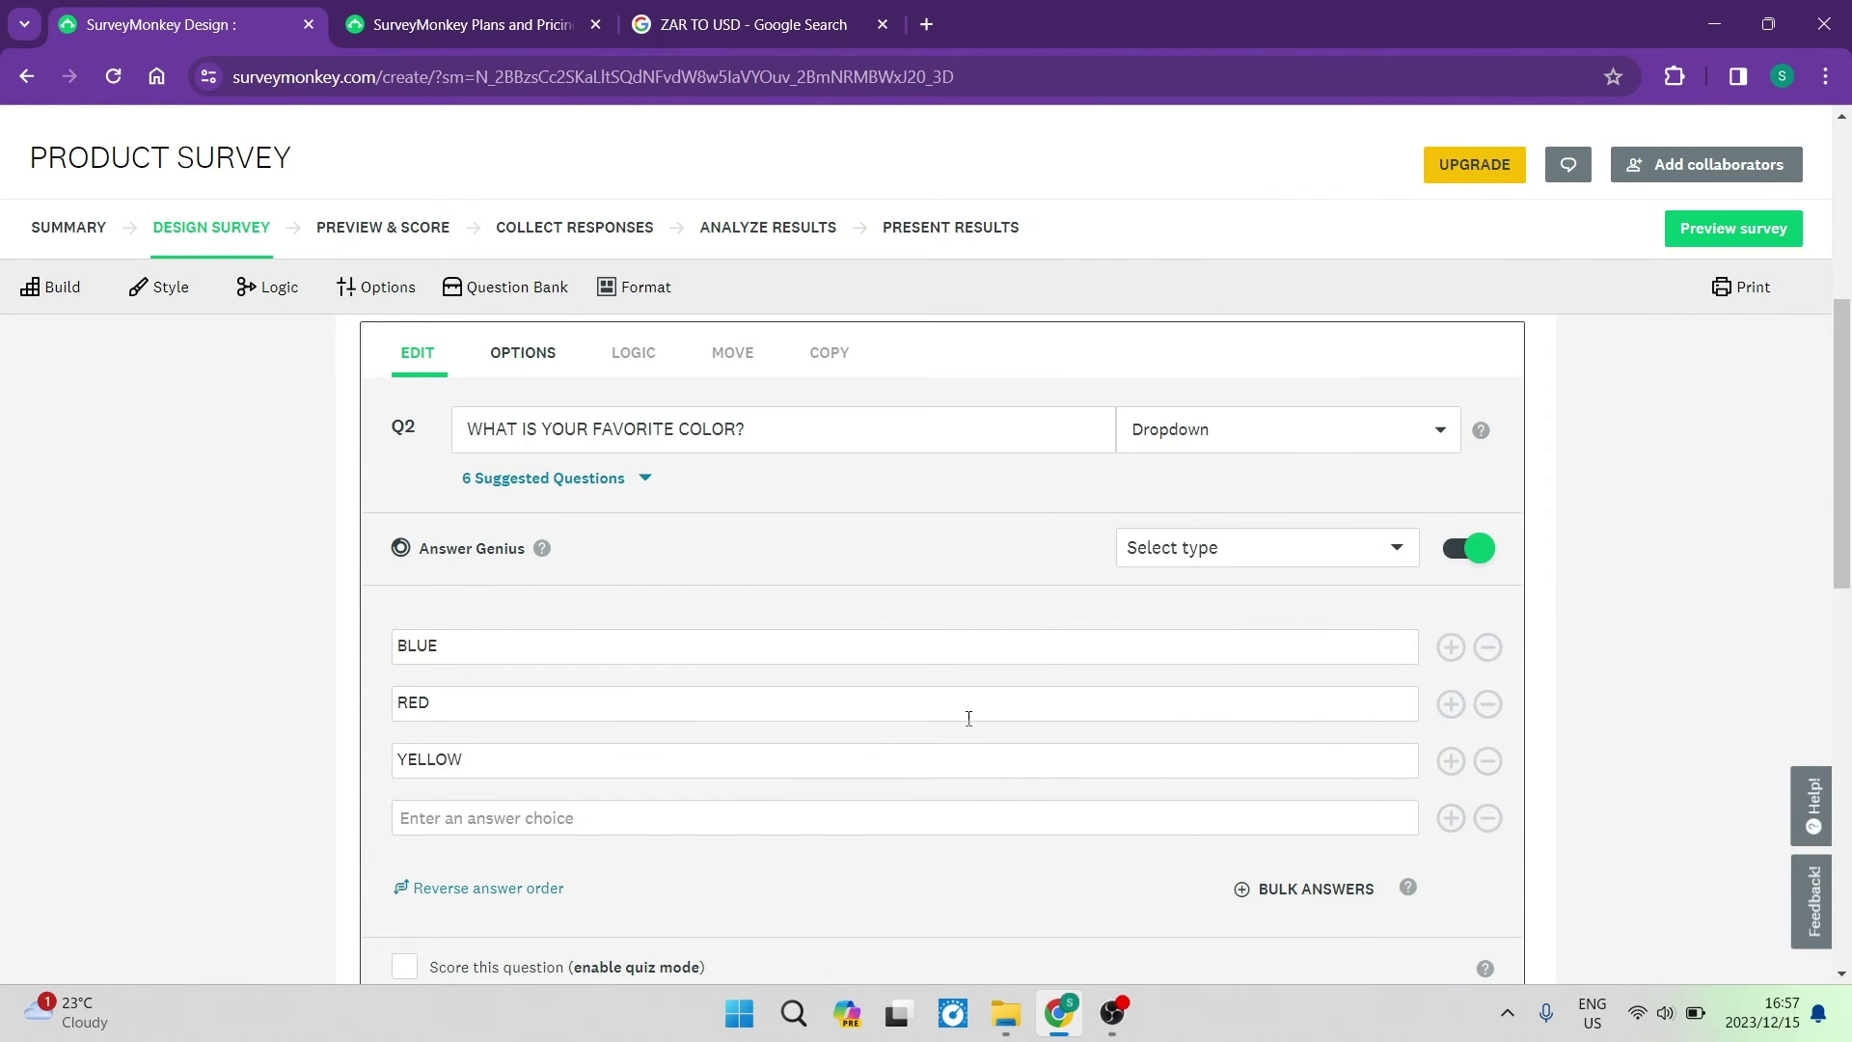
{"action": "left_click", "coordinate": [1339, 555]}
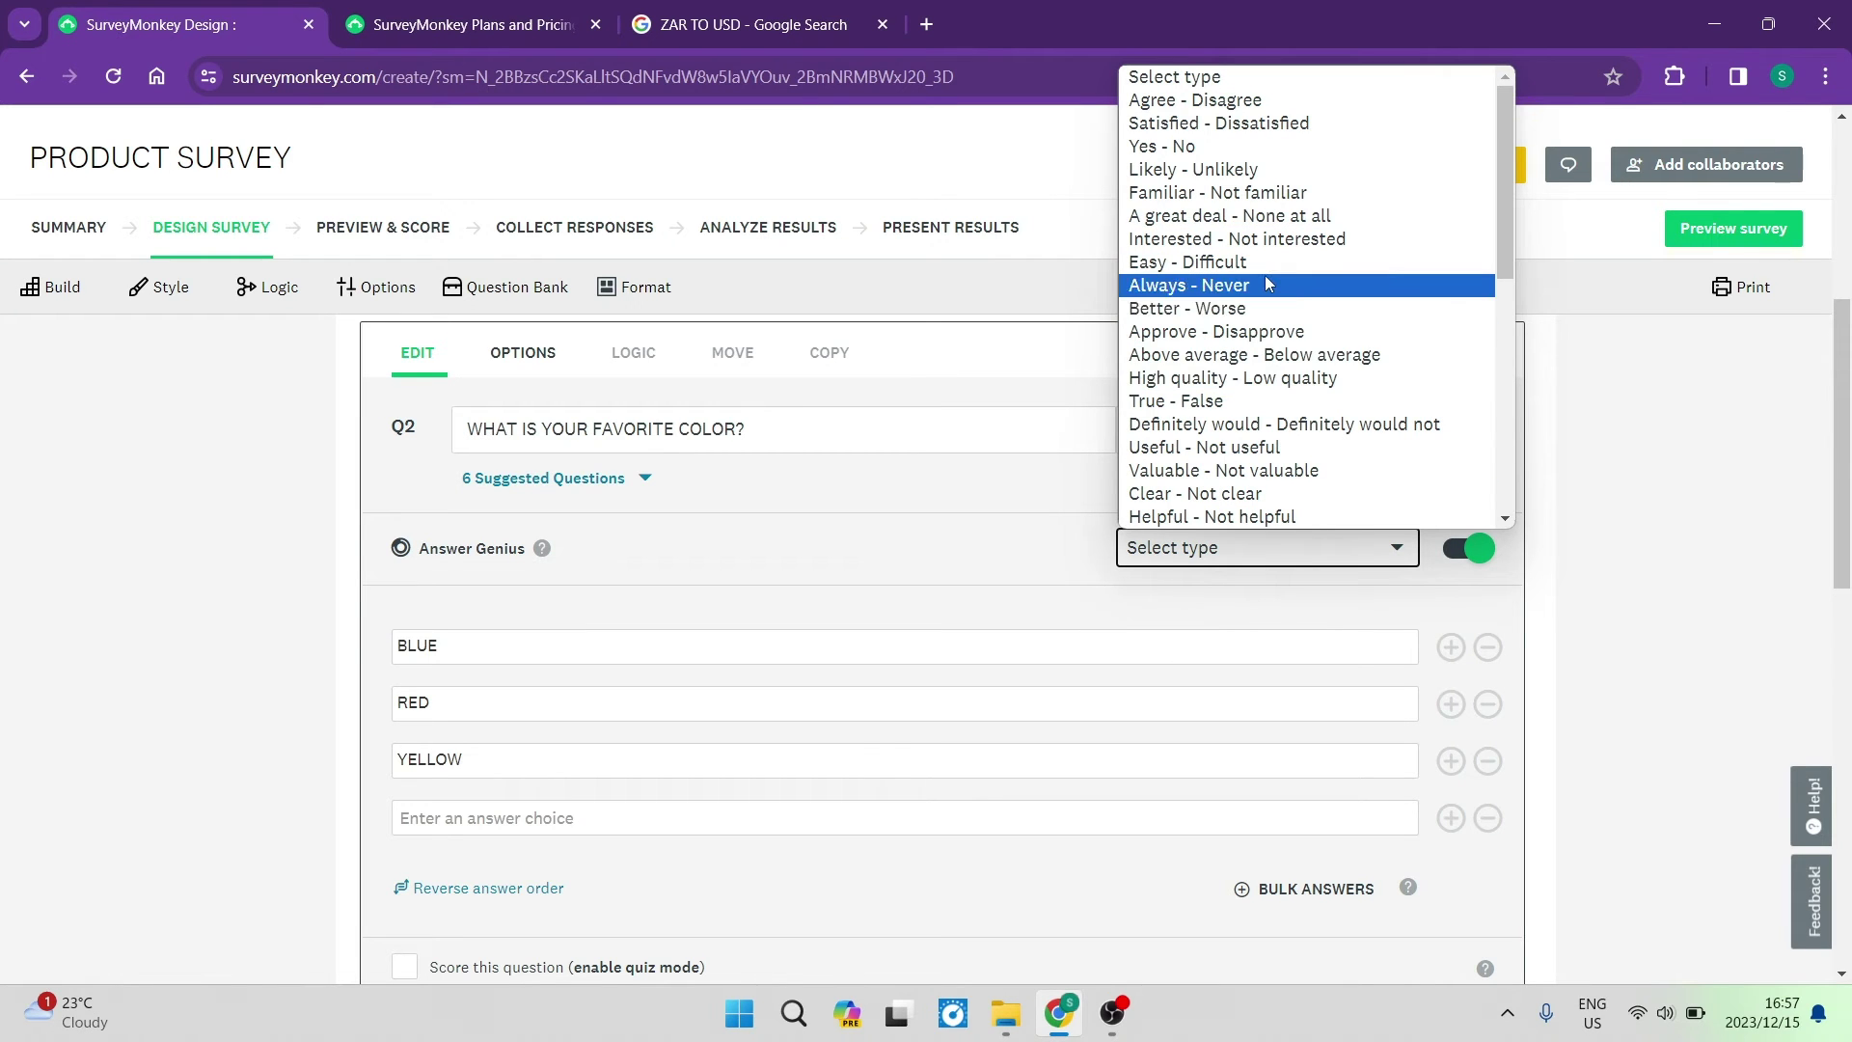
{"action": "scroll", "coordinate": [1254, 188], "scroll_direction": "down", "scroll_amount": 5}
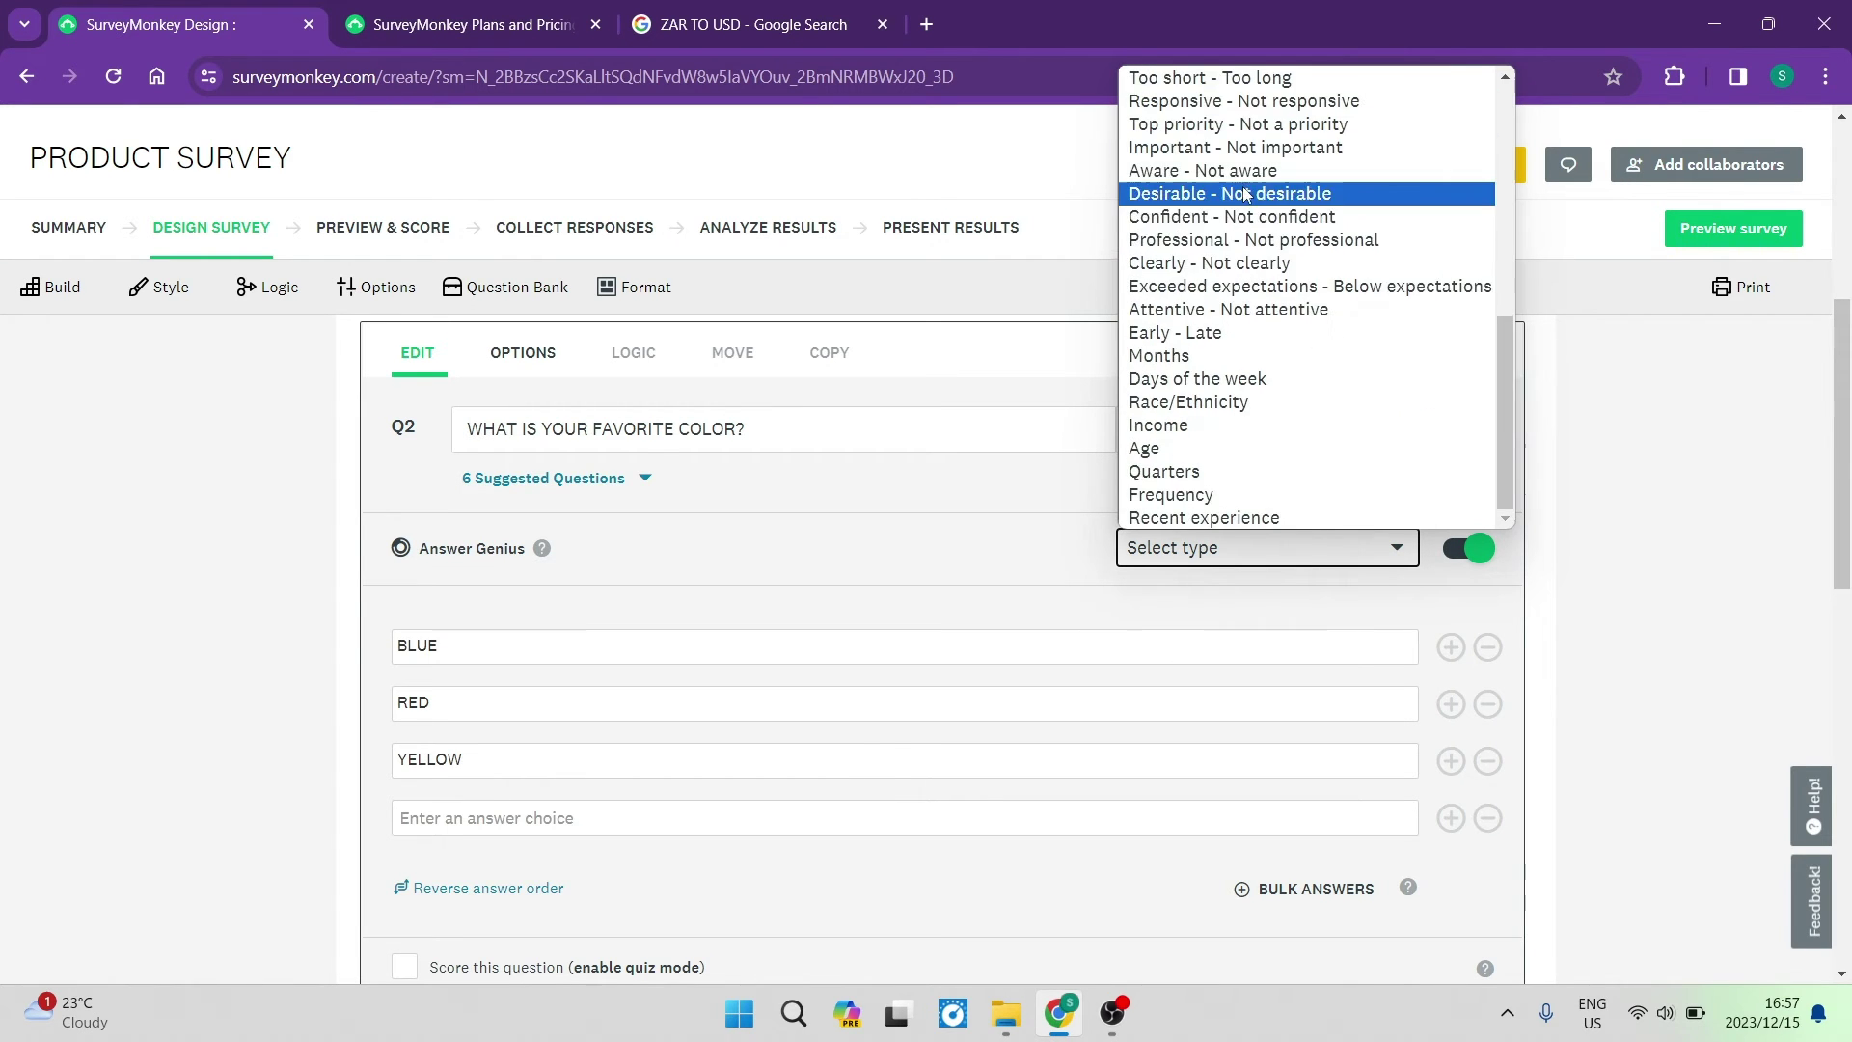
{"action": "left_click", "coordinate": [1242, 263]}
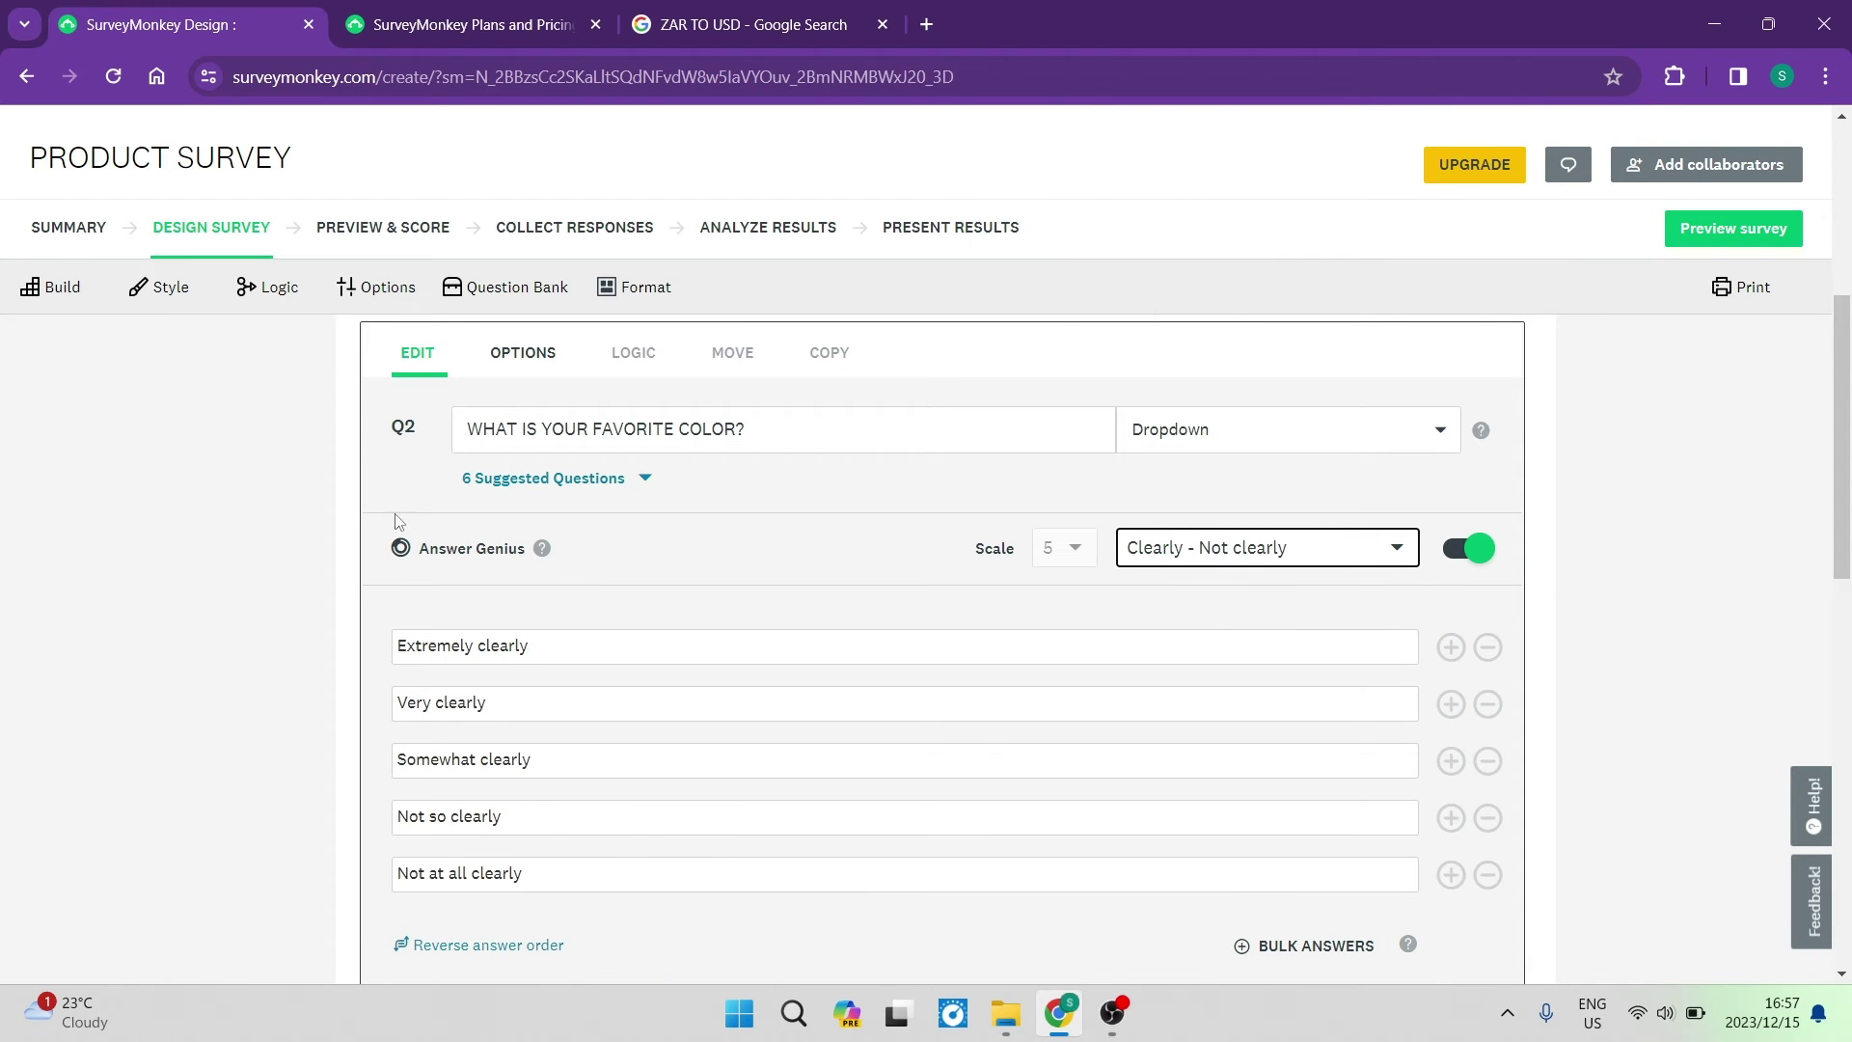
Show Q2's extra settings and save question 2
{"action": "scroll", "coordinate": [898, 644], "scroll_direction": "down", "scroll_amount": 2}
{"action": "scroll", "coordinate": [553, 554], "scroll_direction": "up", "scroll_amount": 1}
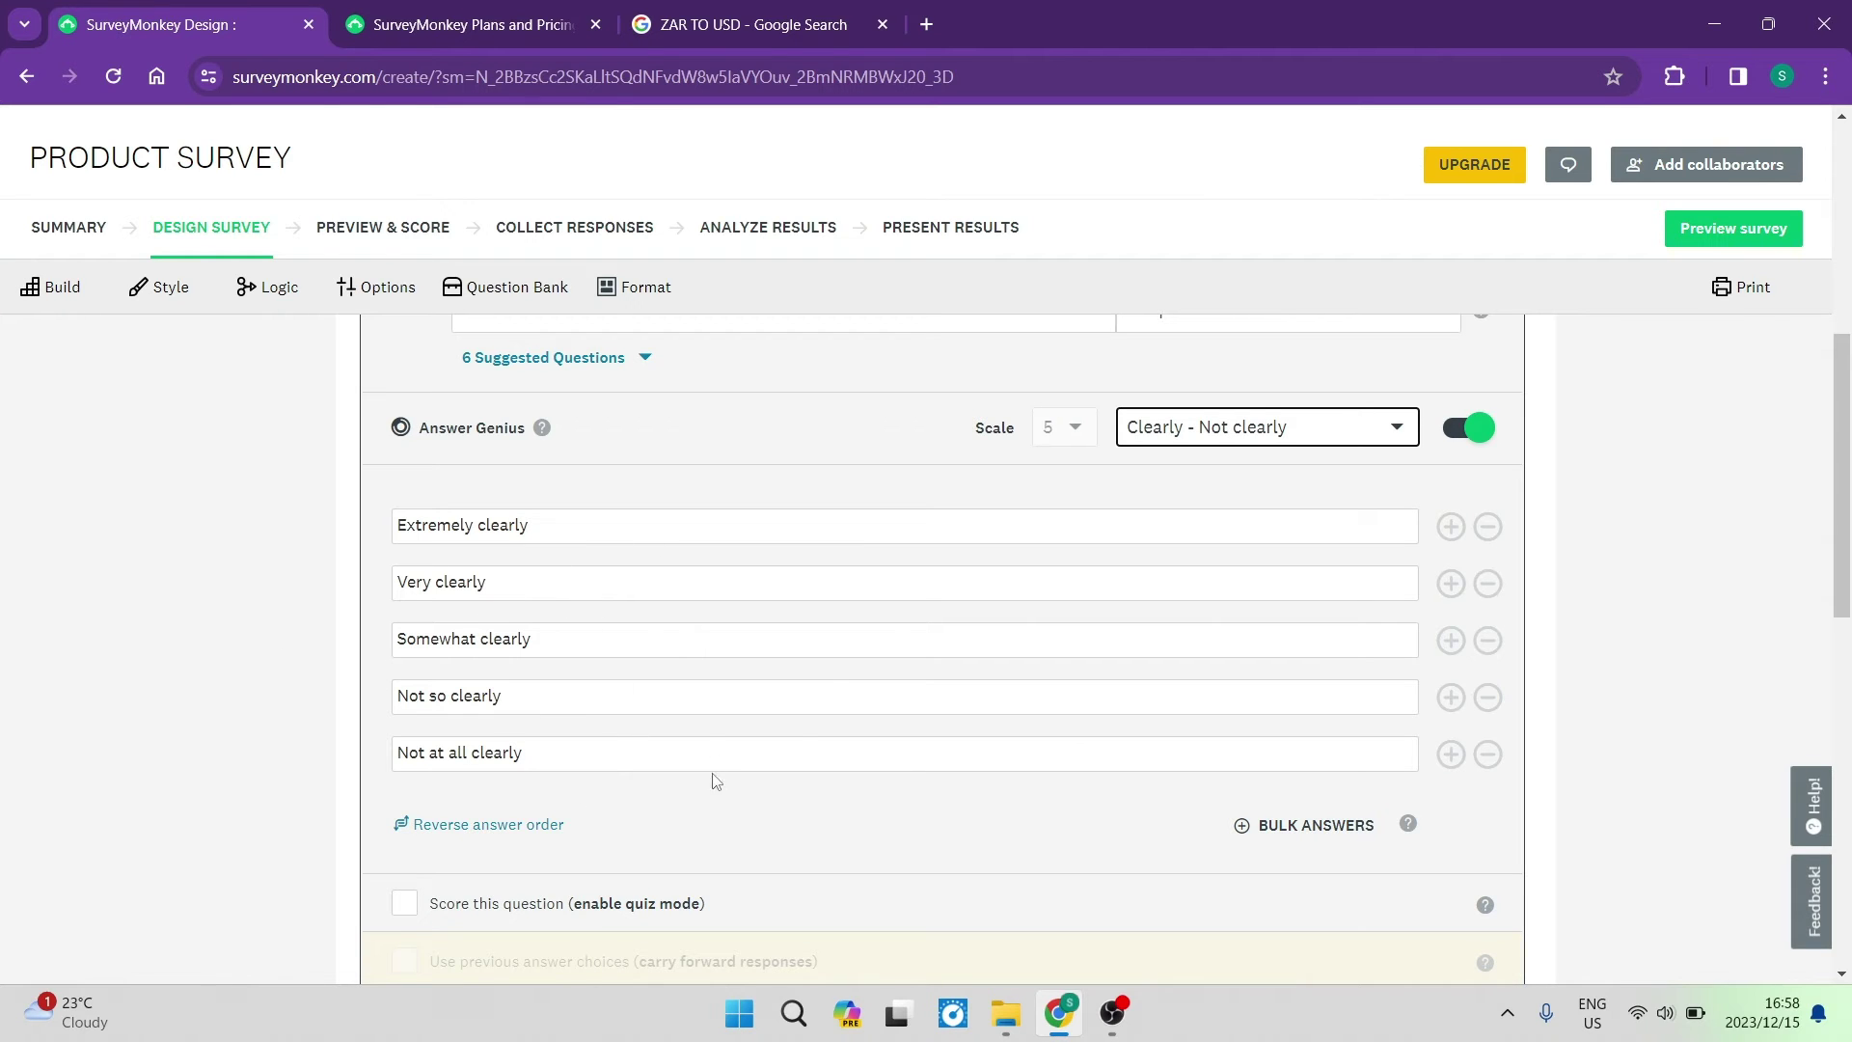
{"action": "scroll", "coordinate": [989, 593], "scroll_direction": "up", "scroll_amount": 3}
{"action": "scroll", "coordinate": [965, 600], "scroll_direction": "down", "scroll_amount": 2}
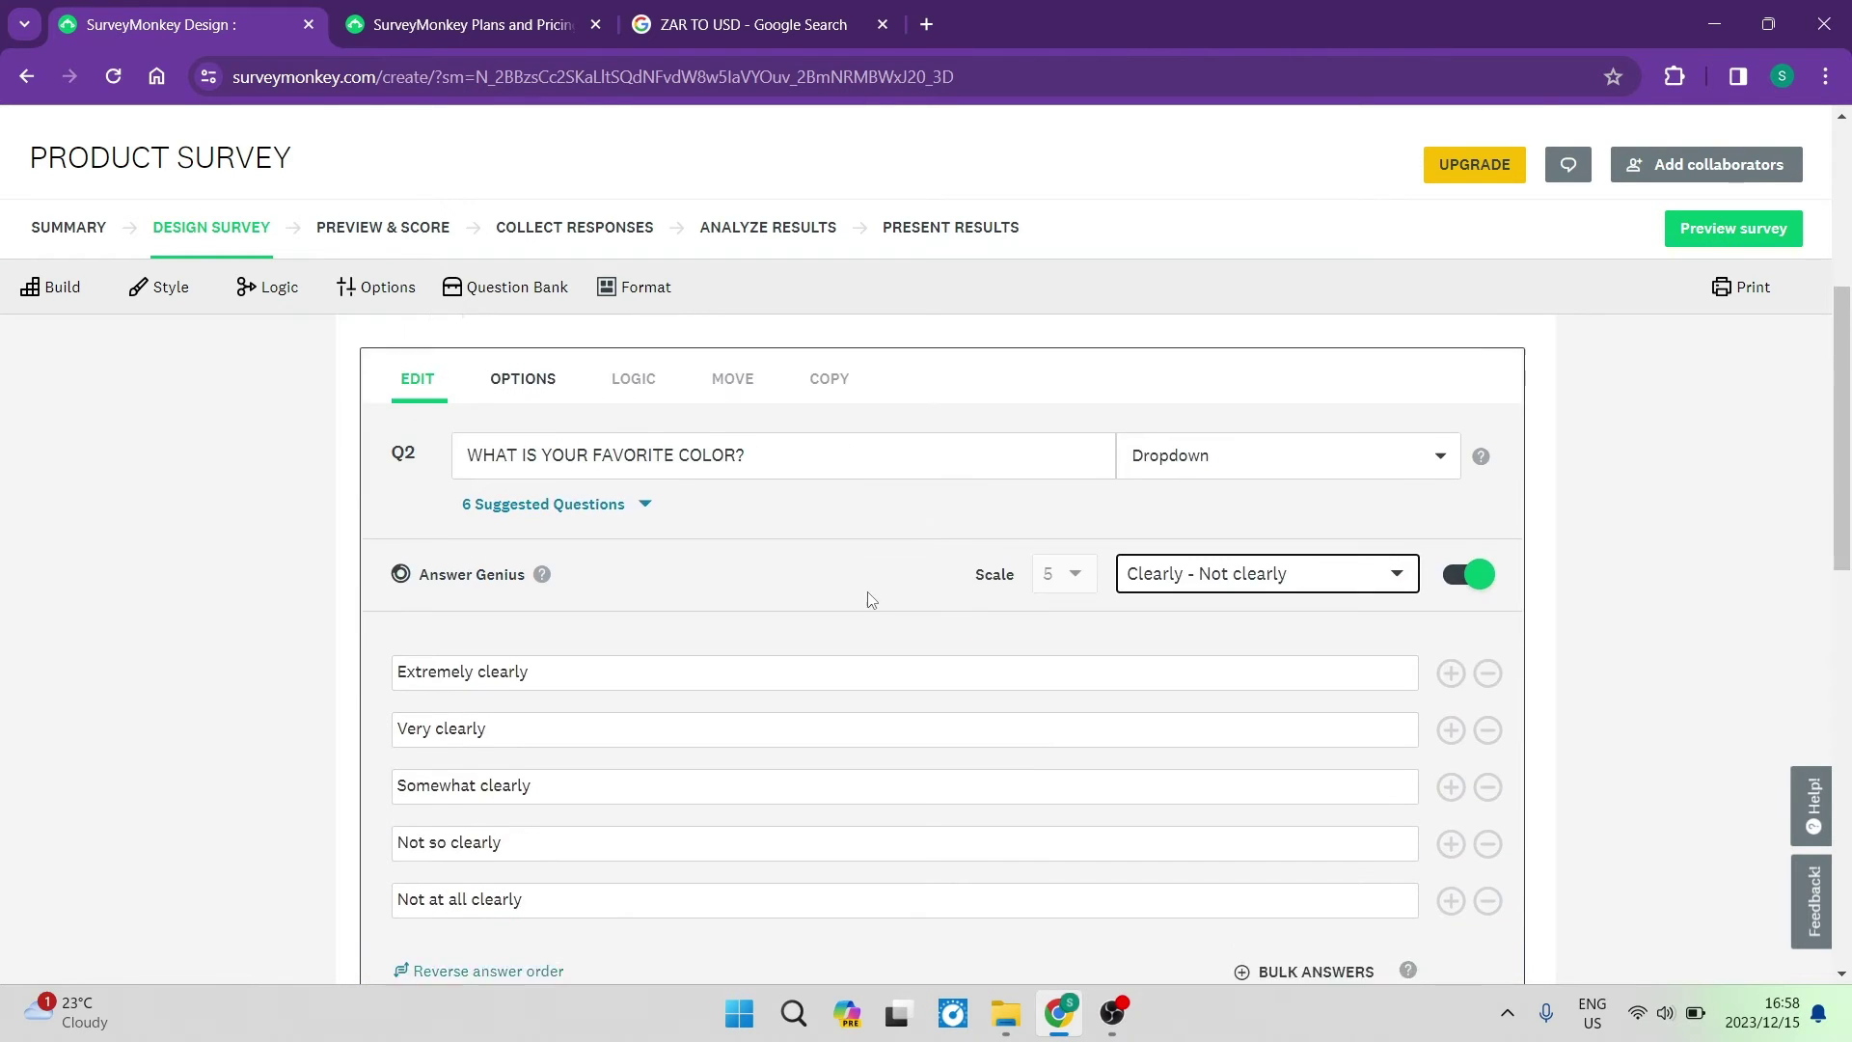
{"action": "left_click", "coordinate": [547, 351]}
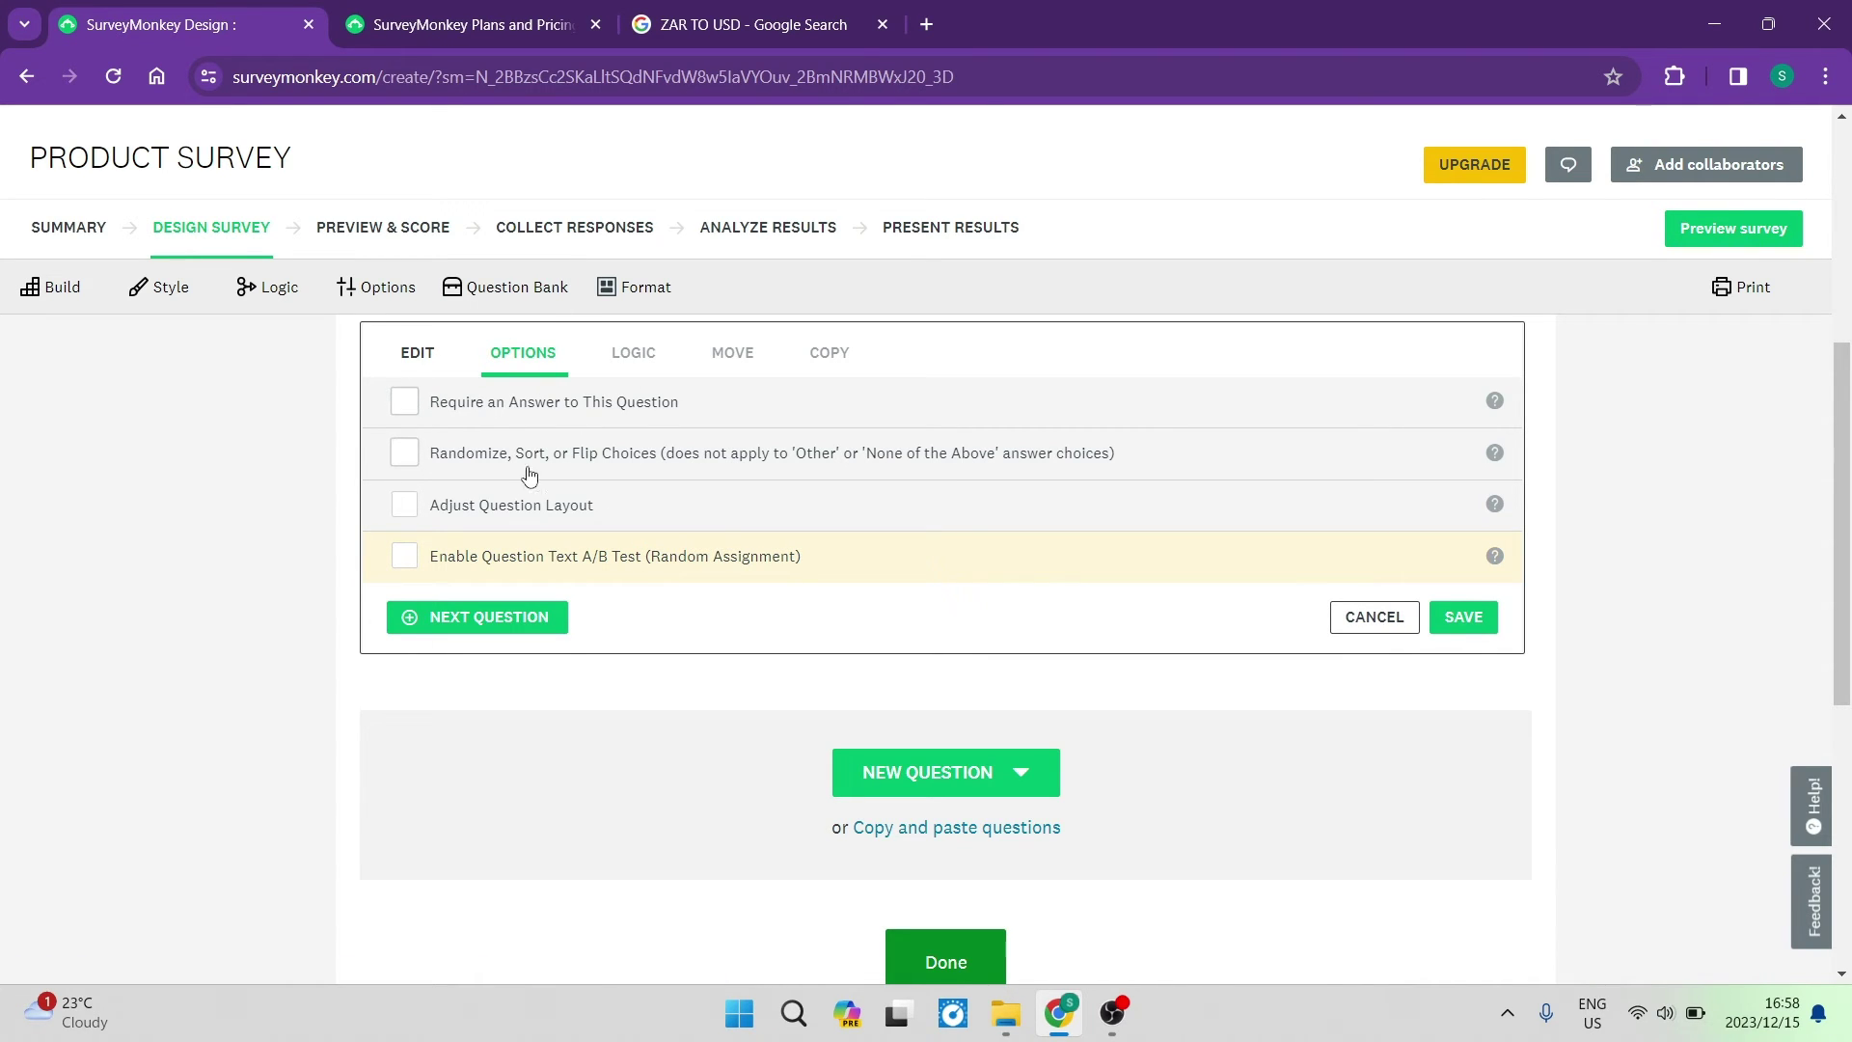
{"action": "left_click", "coordinate": [1438, 625]}
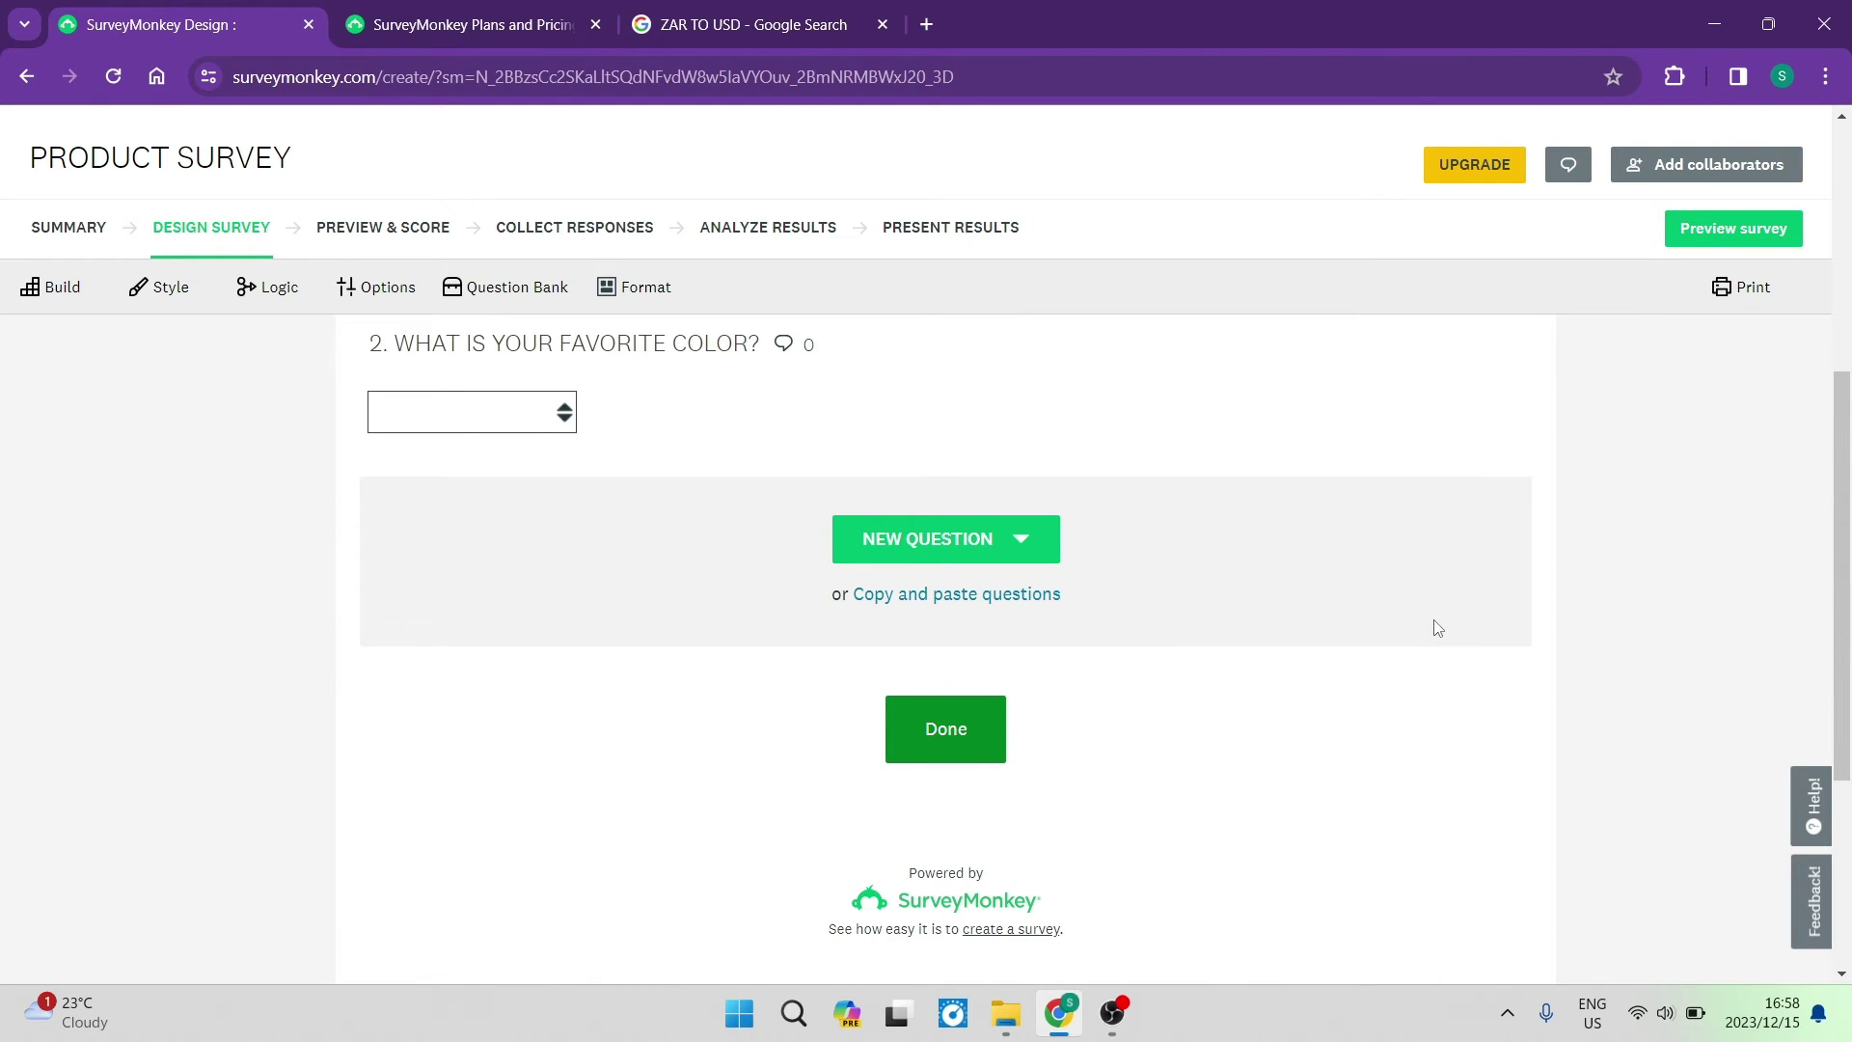
Add a new blank page to the survey
{"action": "scroll", "coordinate": [1078, 571], "scroll_direction": "up", "scroll_amount": 5}
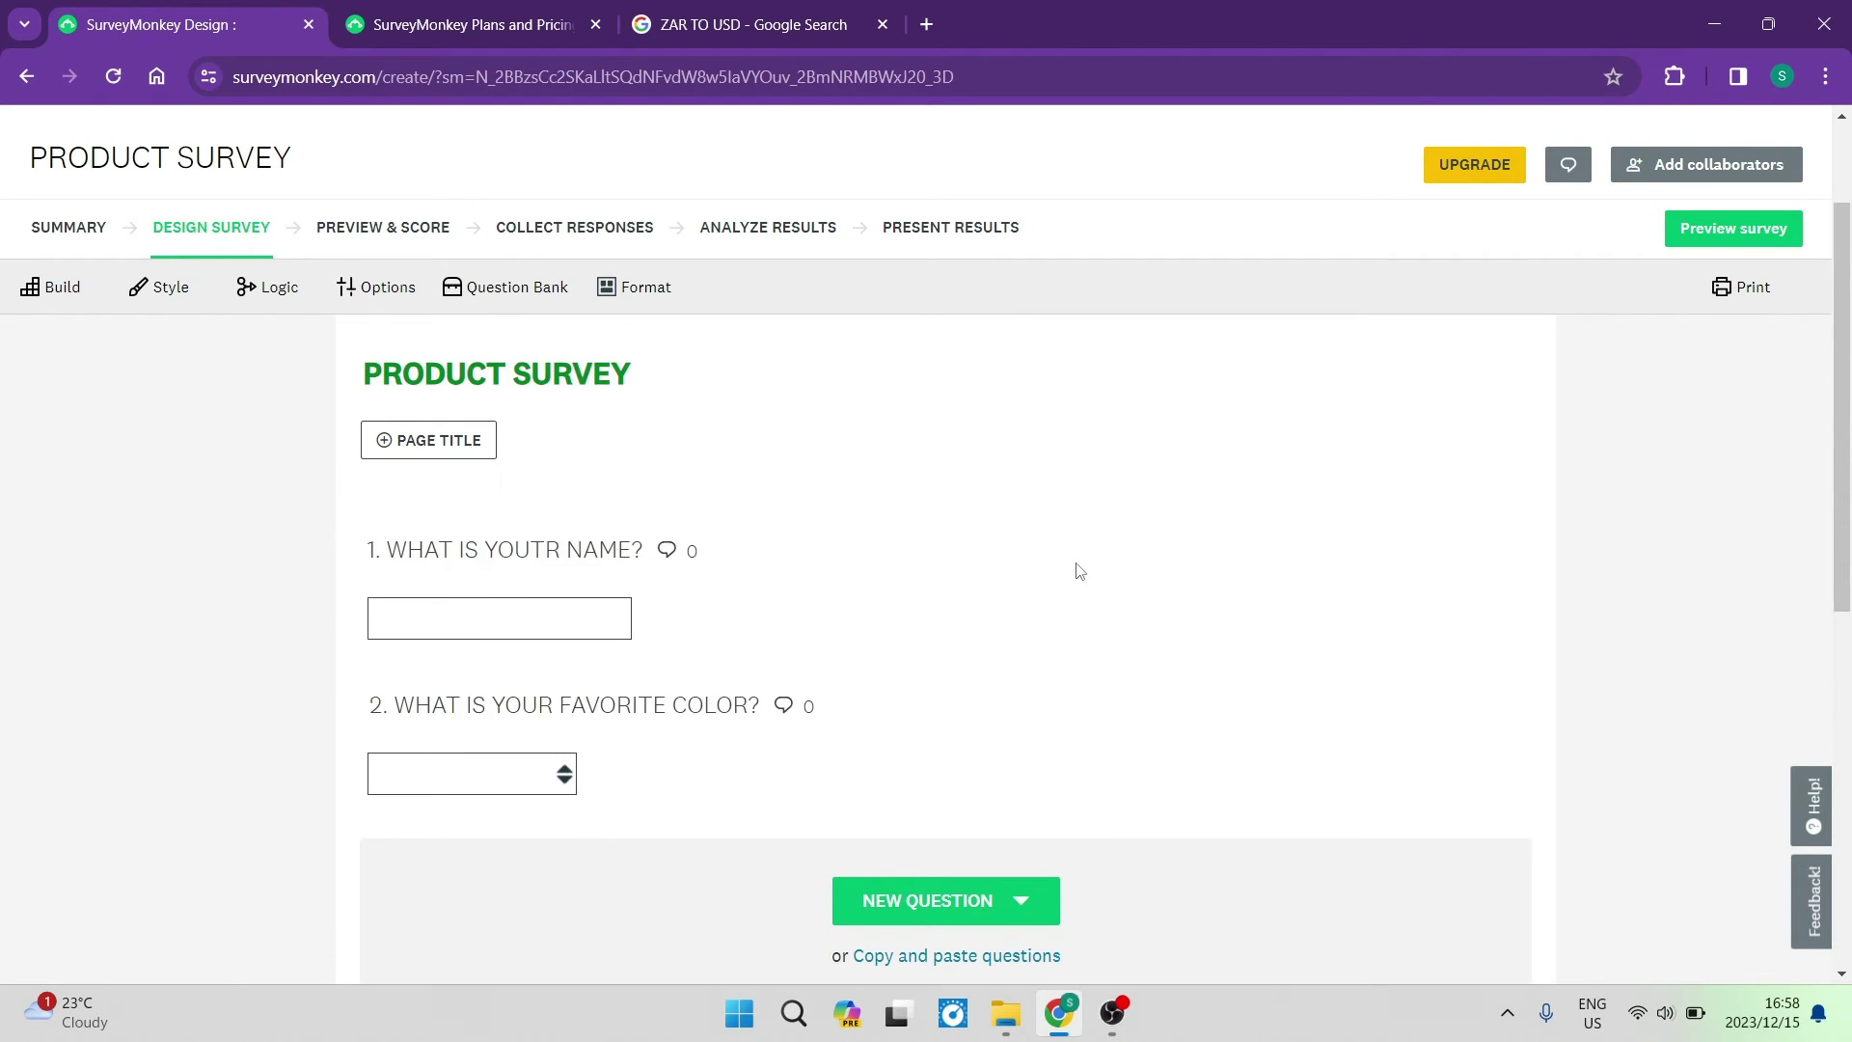
{"action": "scroll", "coordinate": [1078, 574], "scroll_direction": "down", "scroll_amount": 2}
{"action": "scroll", "coordinate": [1079, 576], "scroll_direction": "down", "scroll_amount": 1}
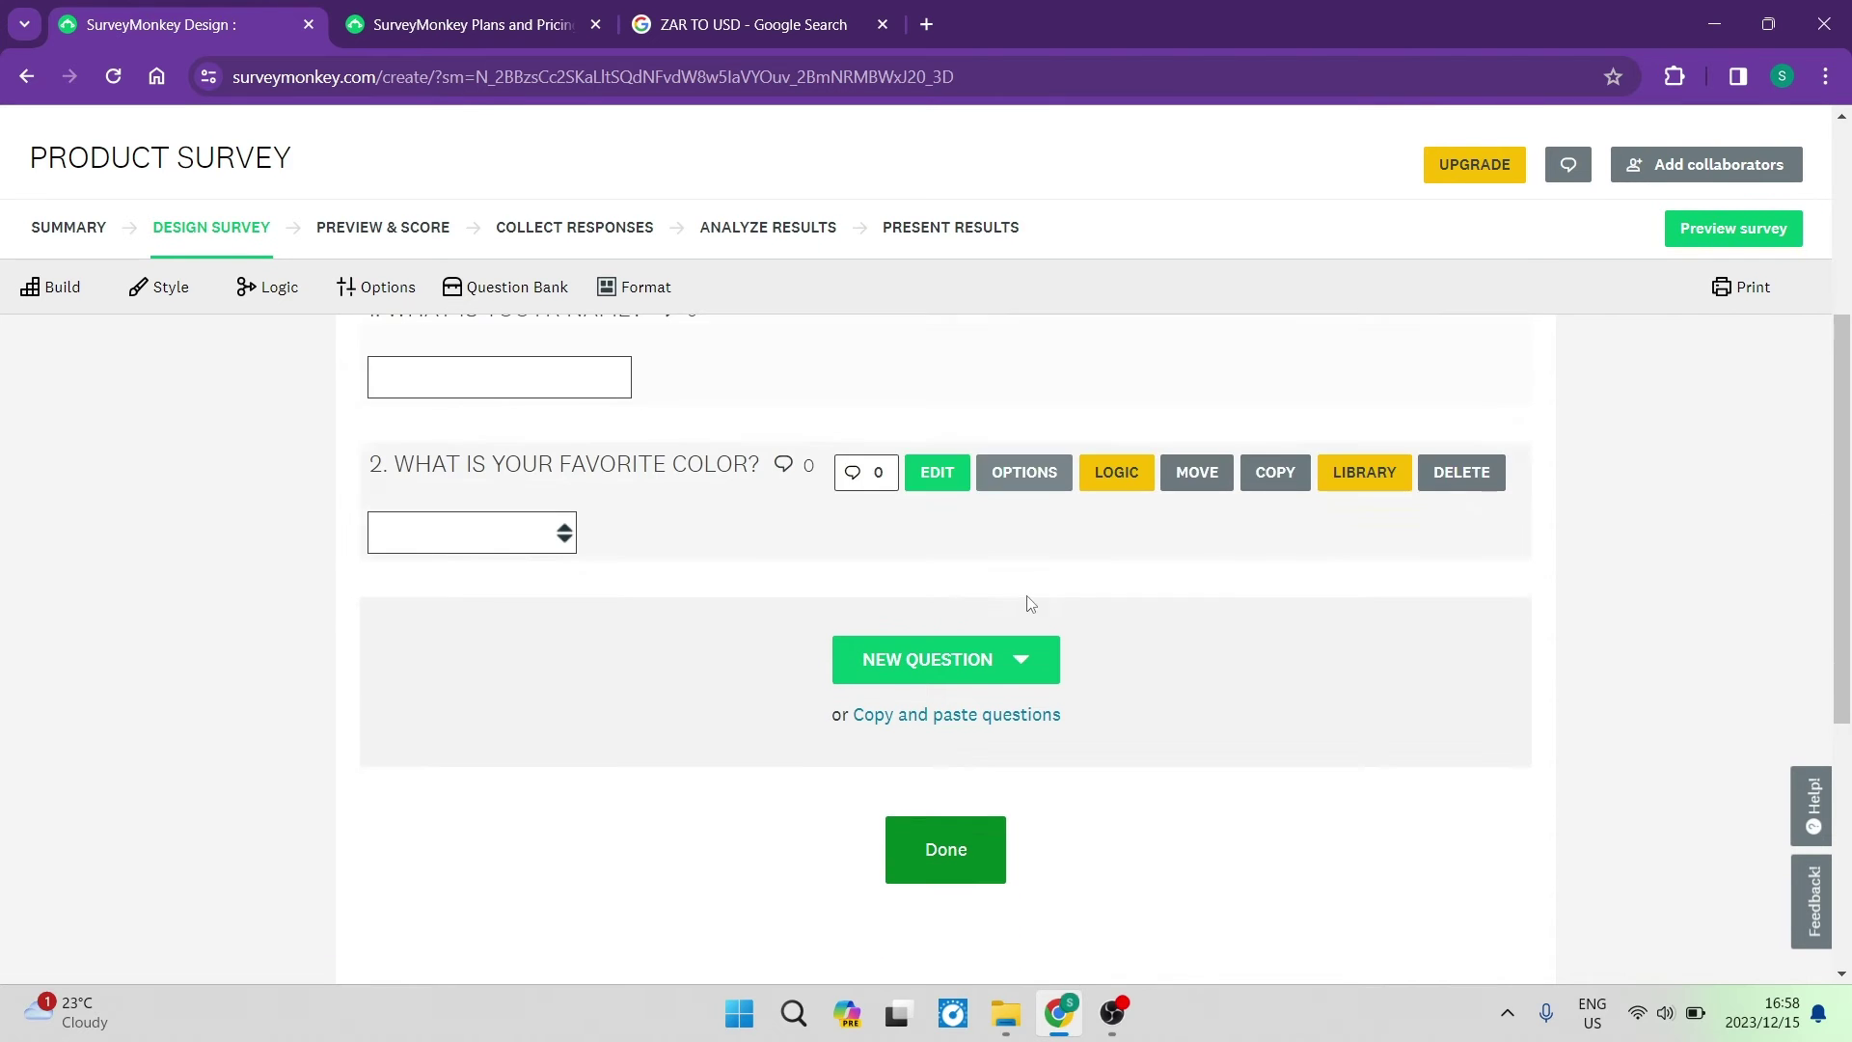
{"action": "scroll", "coordinate": [965, 637], "scroll_direction": "down", "scroll_amount": 1}
{"action": "scroll", "coordinate": [924, 645], "scroll_direction": "down", "scroll_amount": 5}
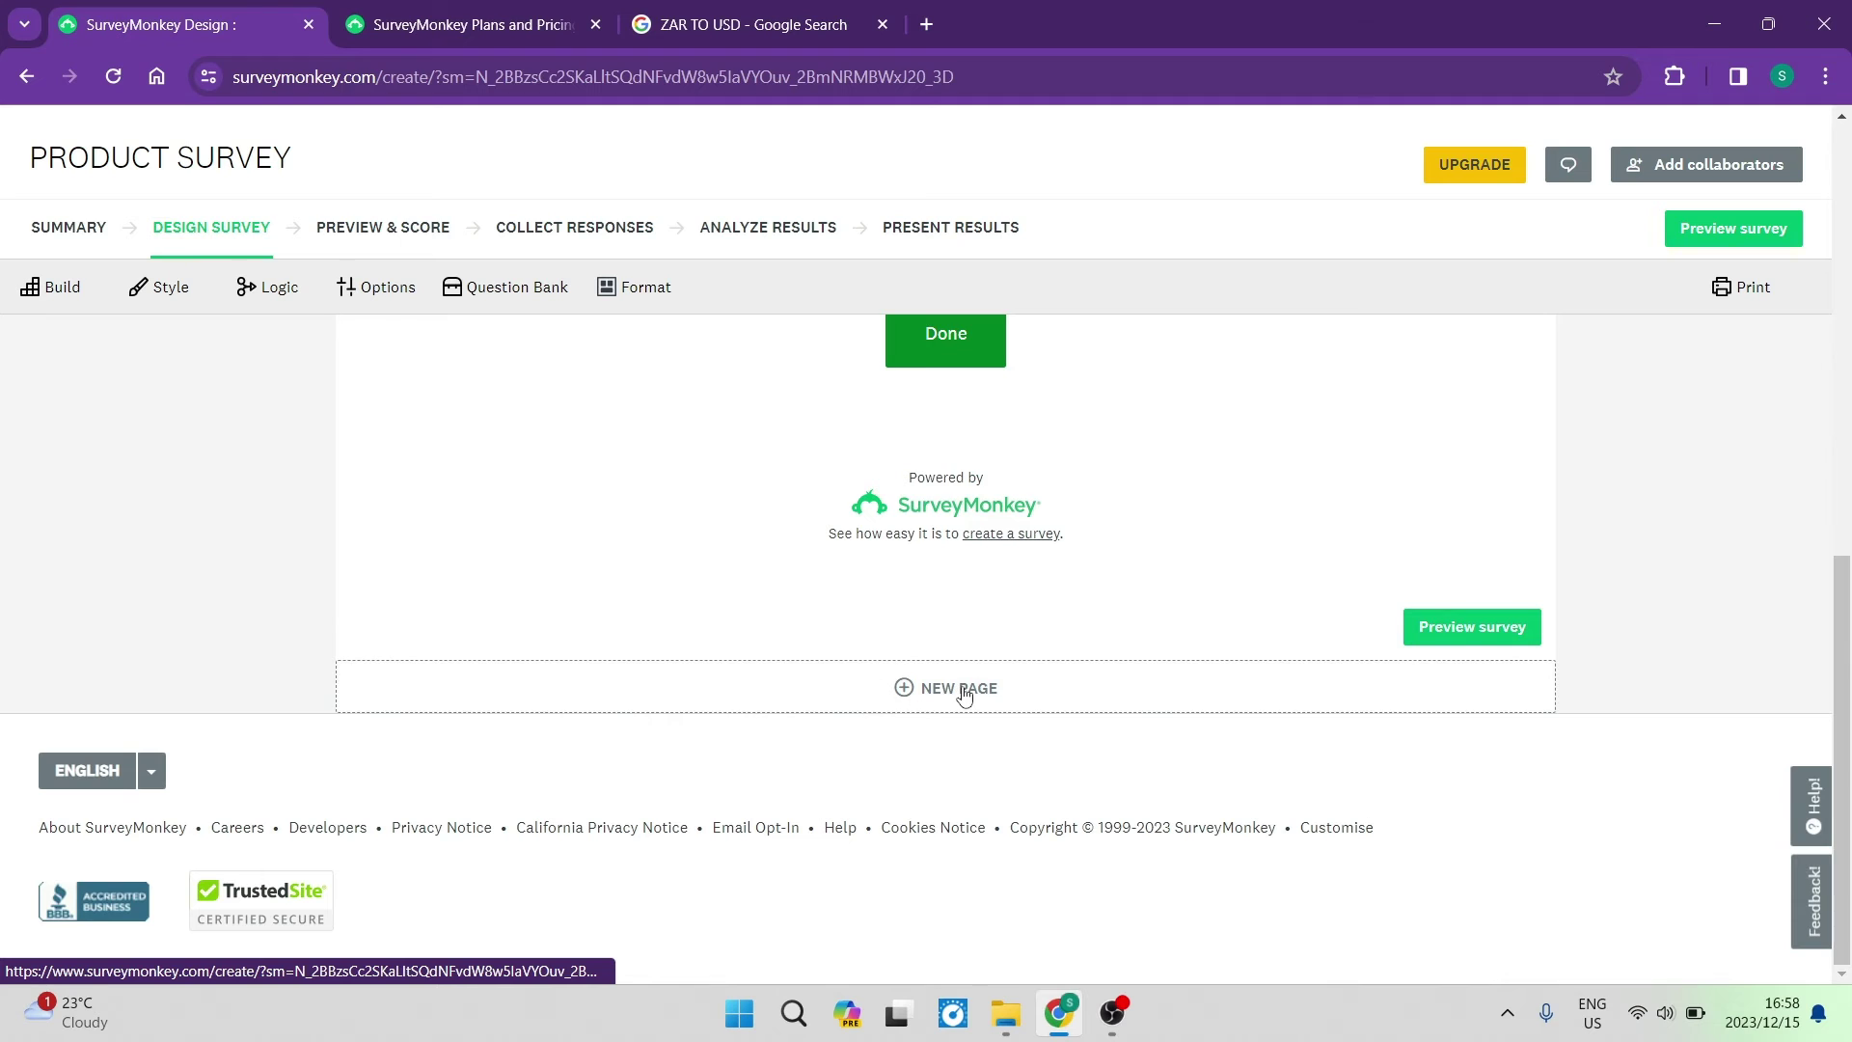
{"action": "left_click", "coordinate": [934, 687]}
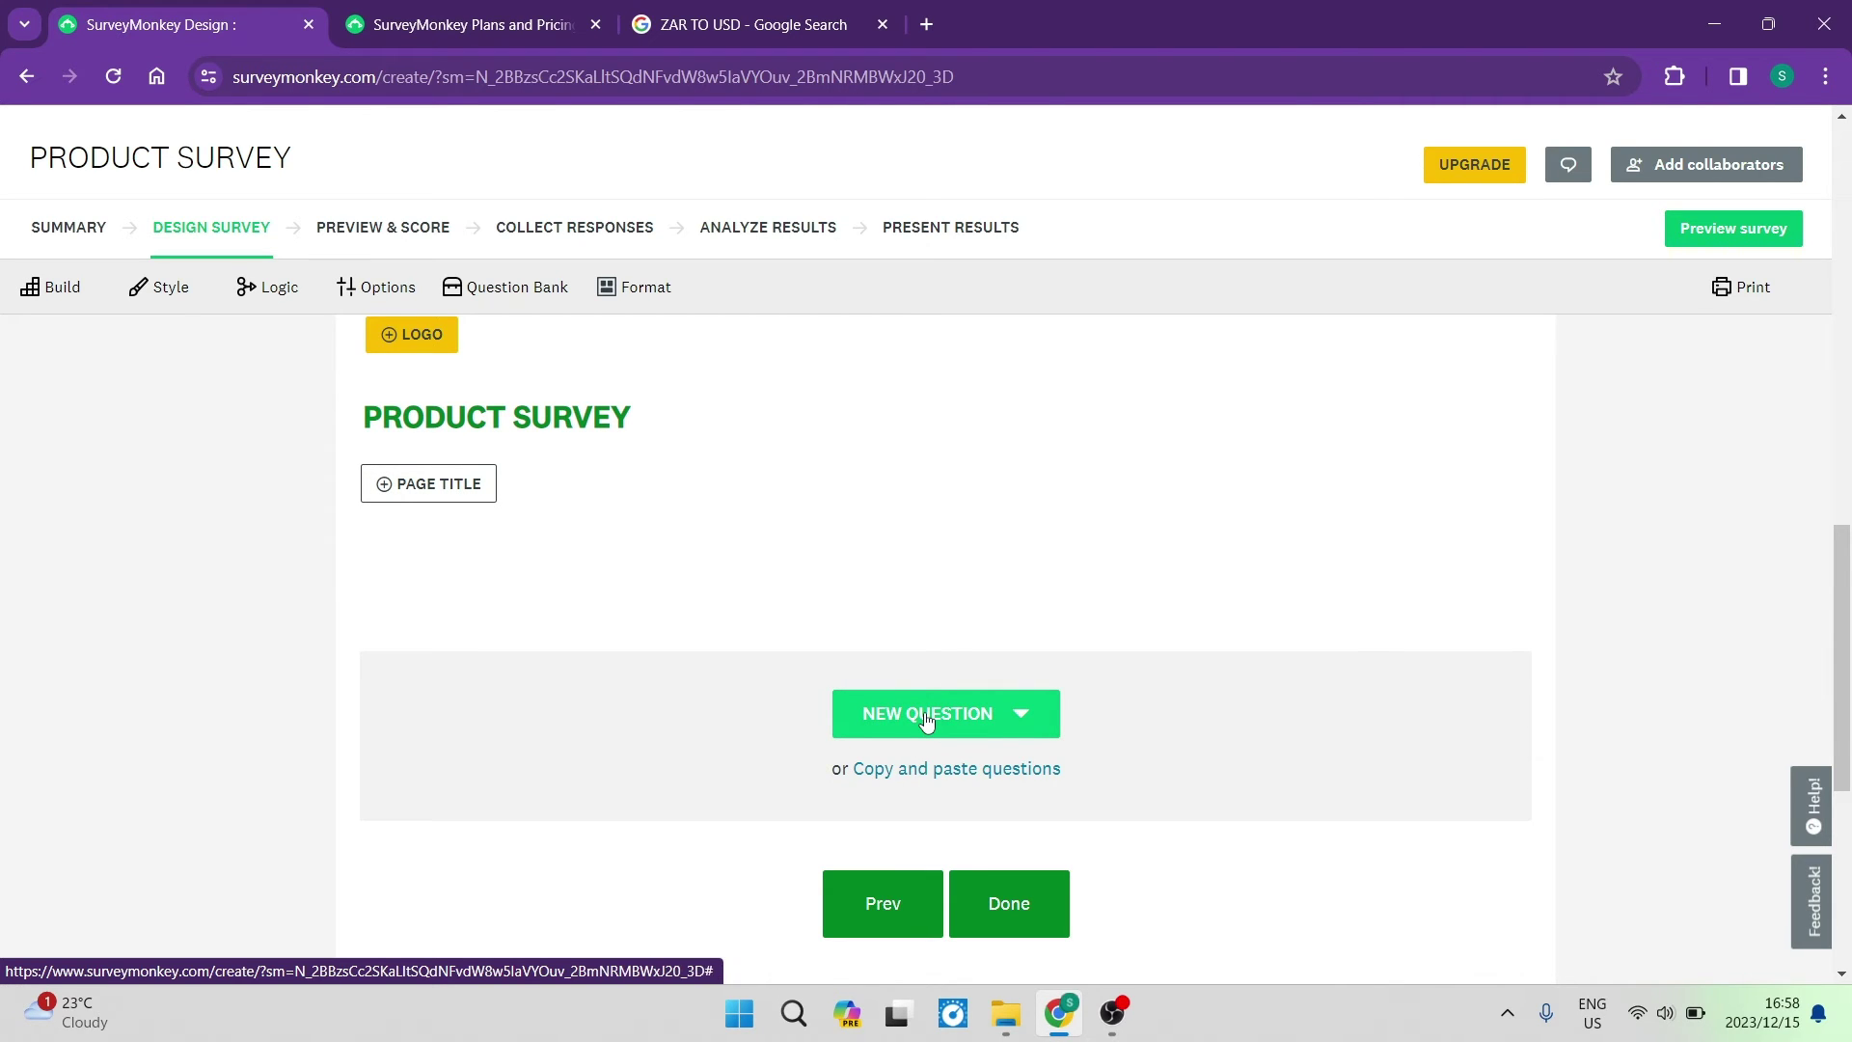
Open the page navigation label editor showing Done, Prev and Next
{"action": "scroll", "coordinate": [927, 722], "scroll_direction": "down", "scroll_amount": 3}
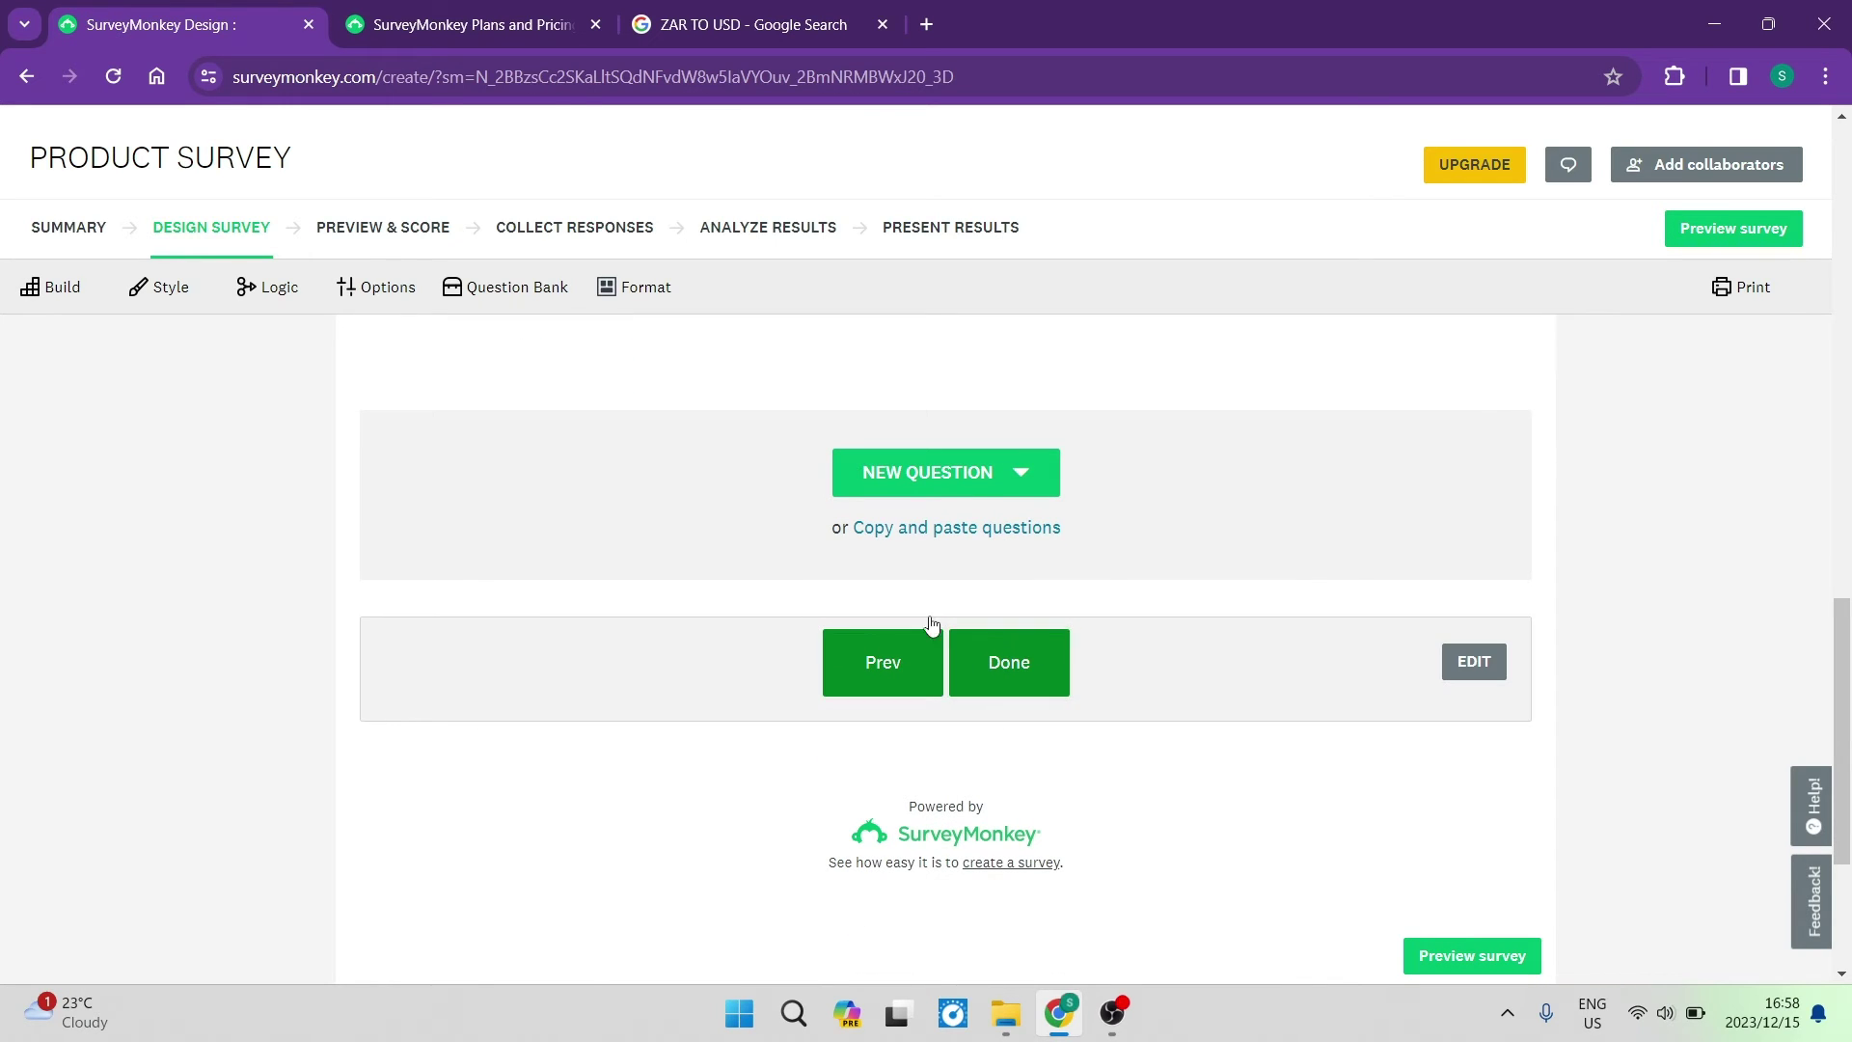
{"action": "left_click", "coordinate": [1470, 661]}
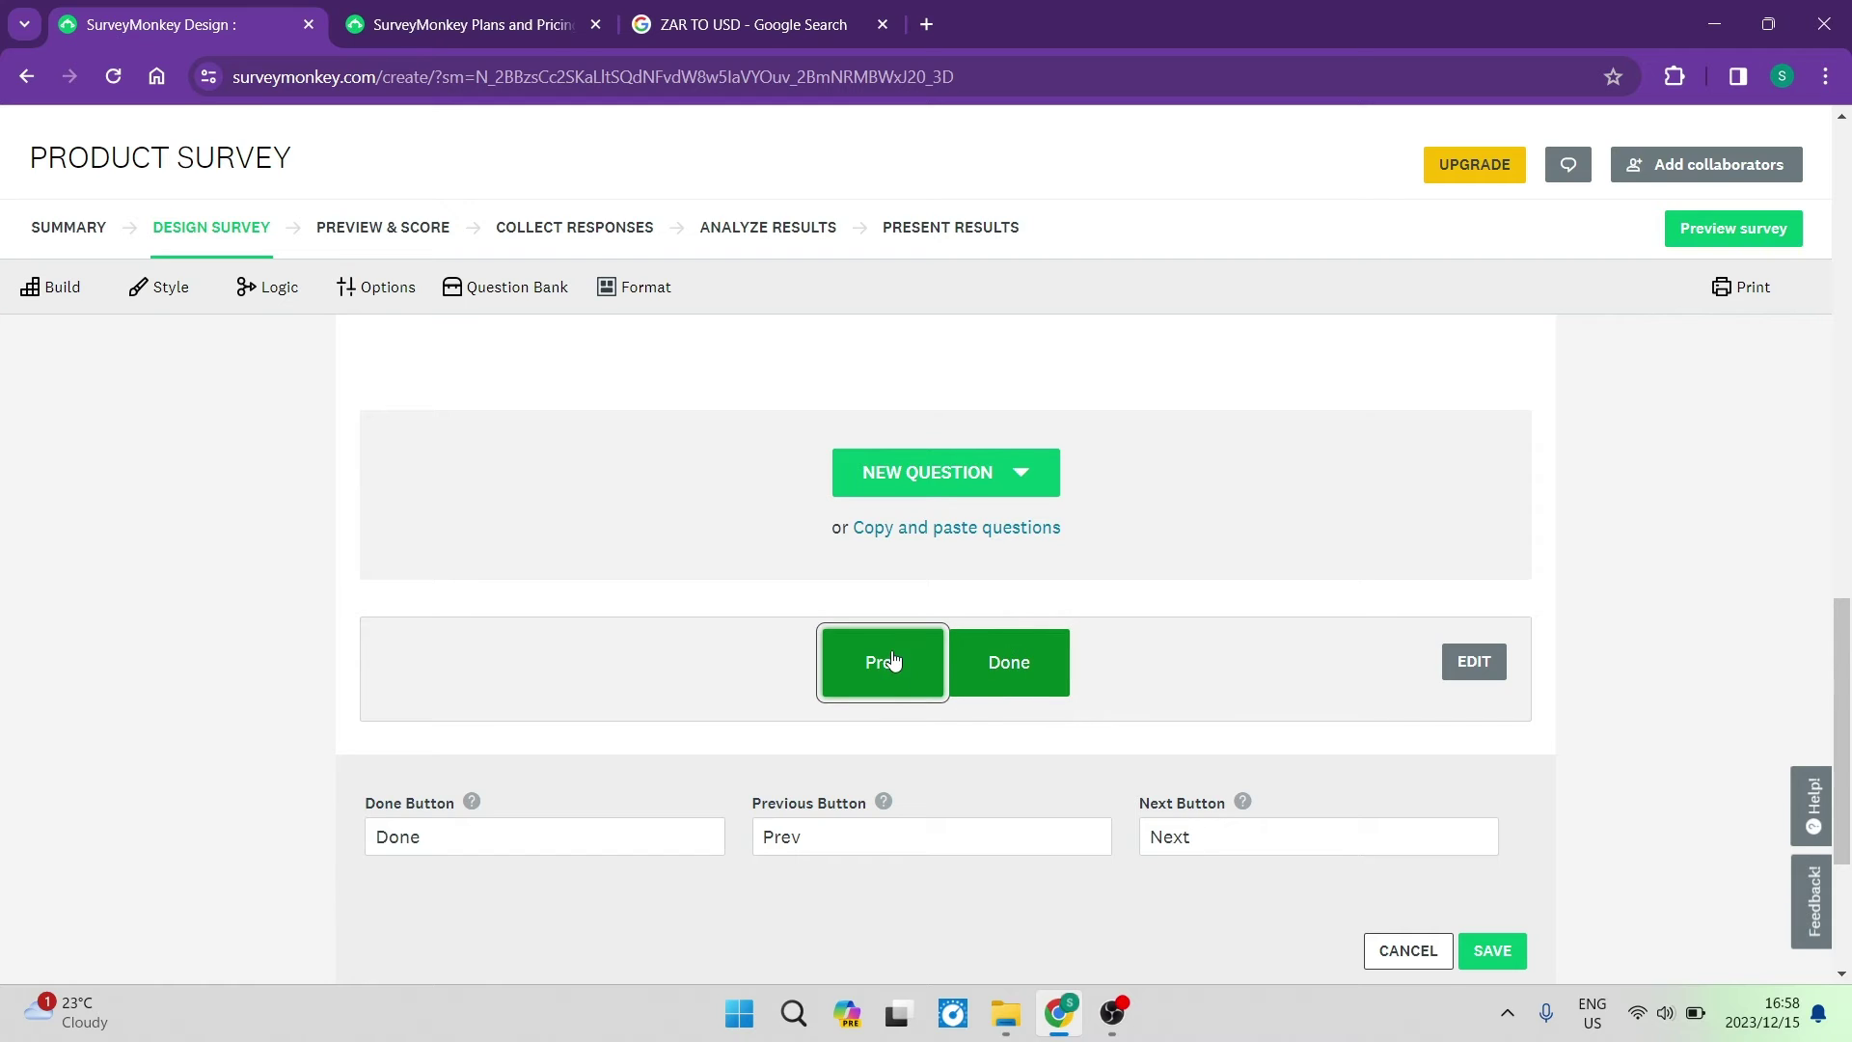
{"action": "scroll", "coordinate": [894, 661], "scroll_direction": "down", "scroll_amount": 1}
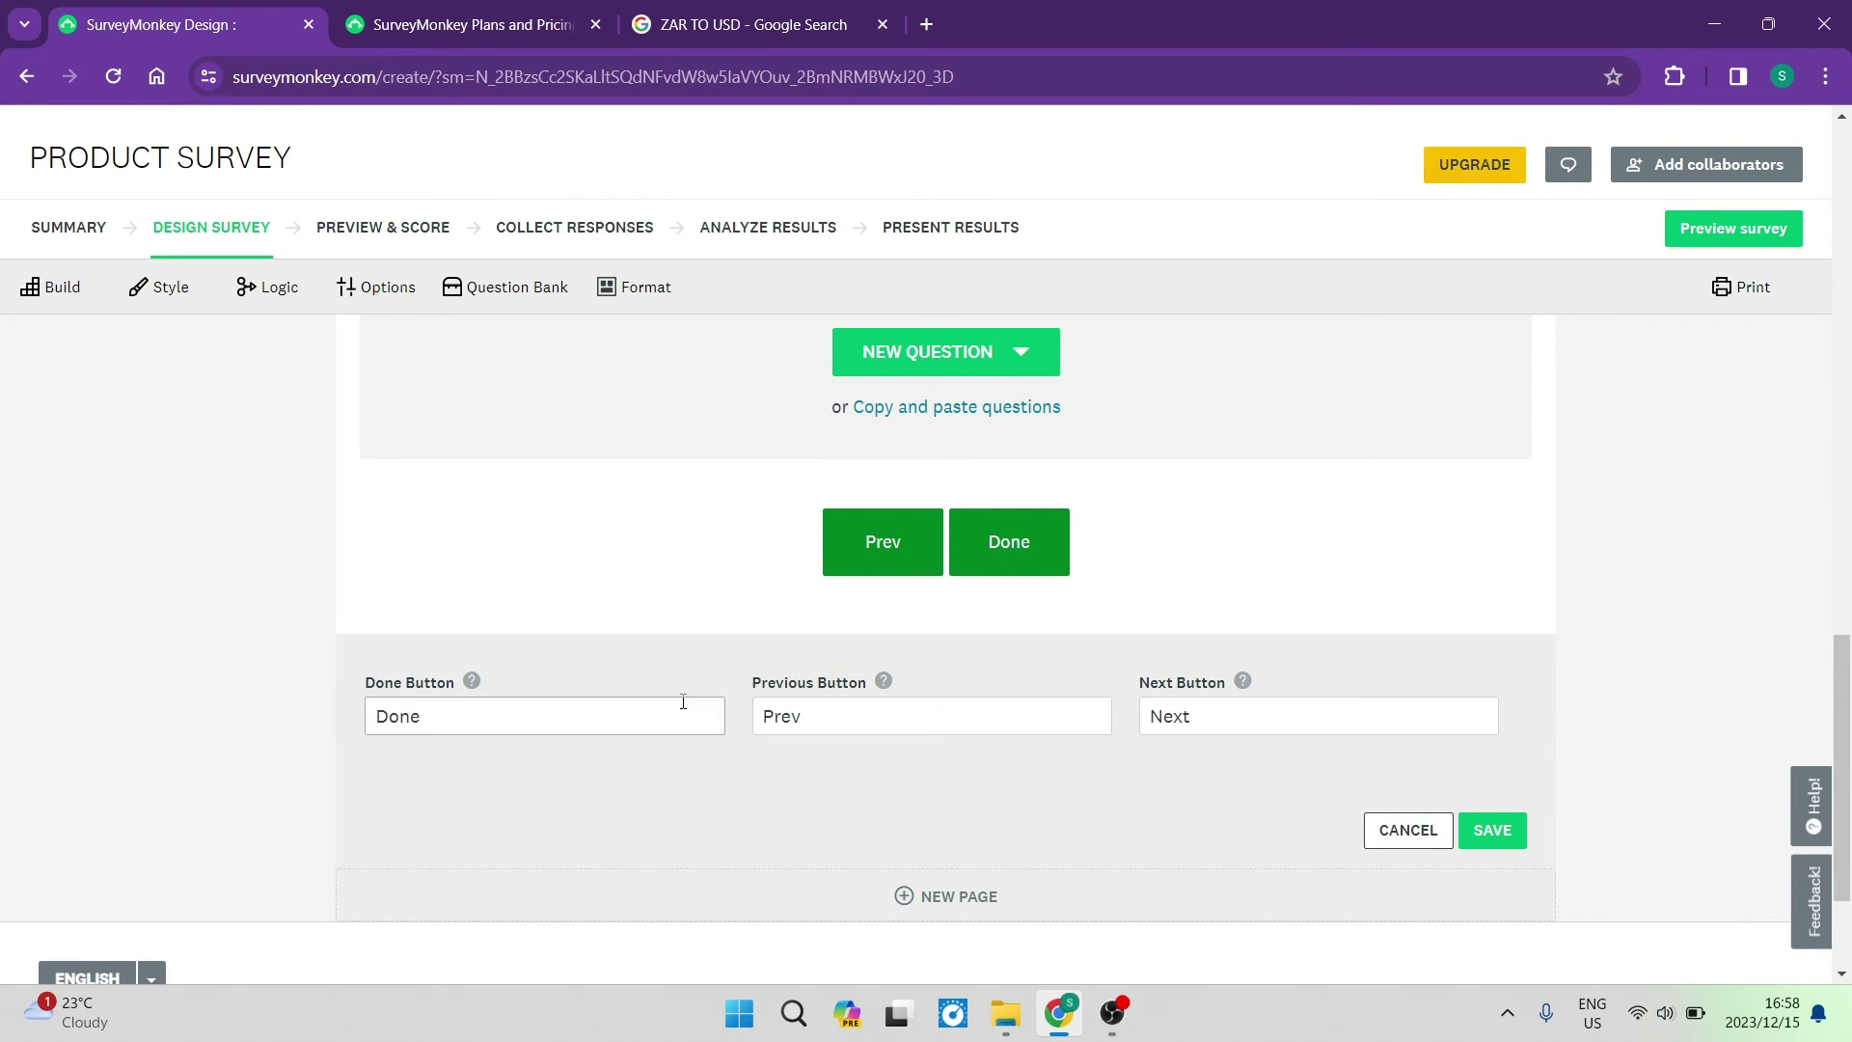
{"action": "scroll", "coordinate": [1054, 789], "scroll_direction": "down", "scroll_amount": 1}
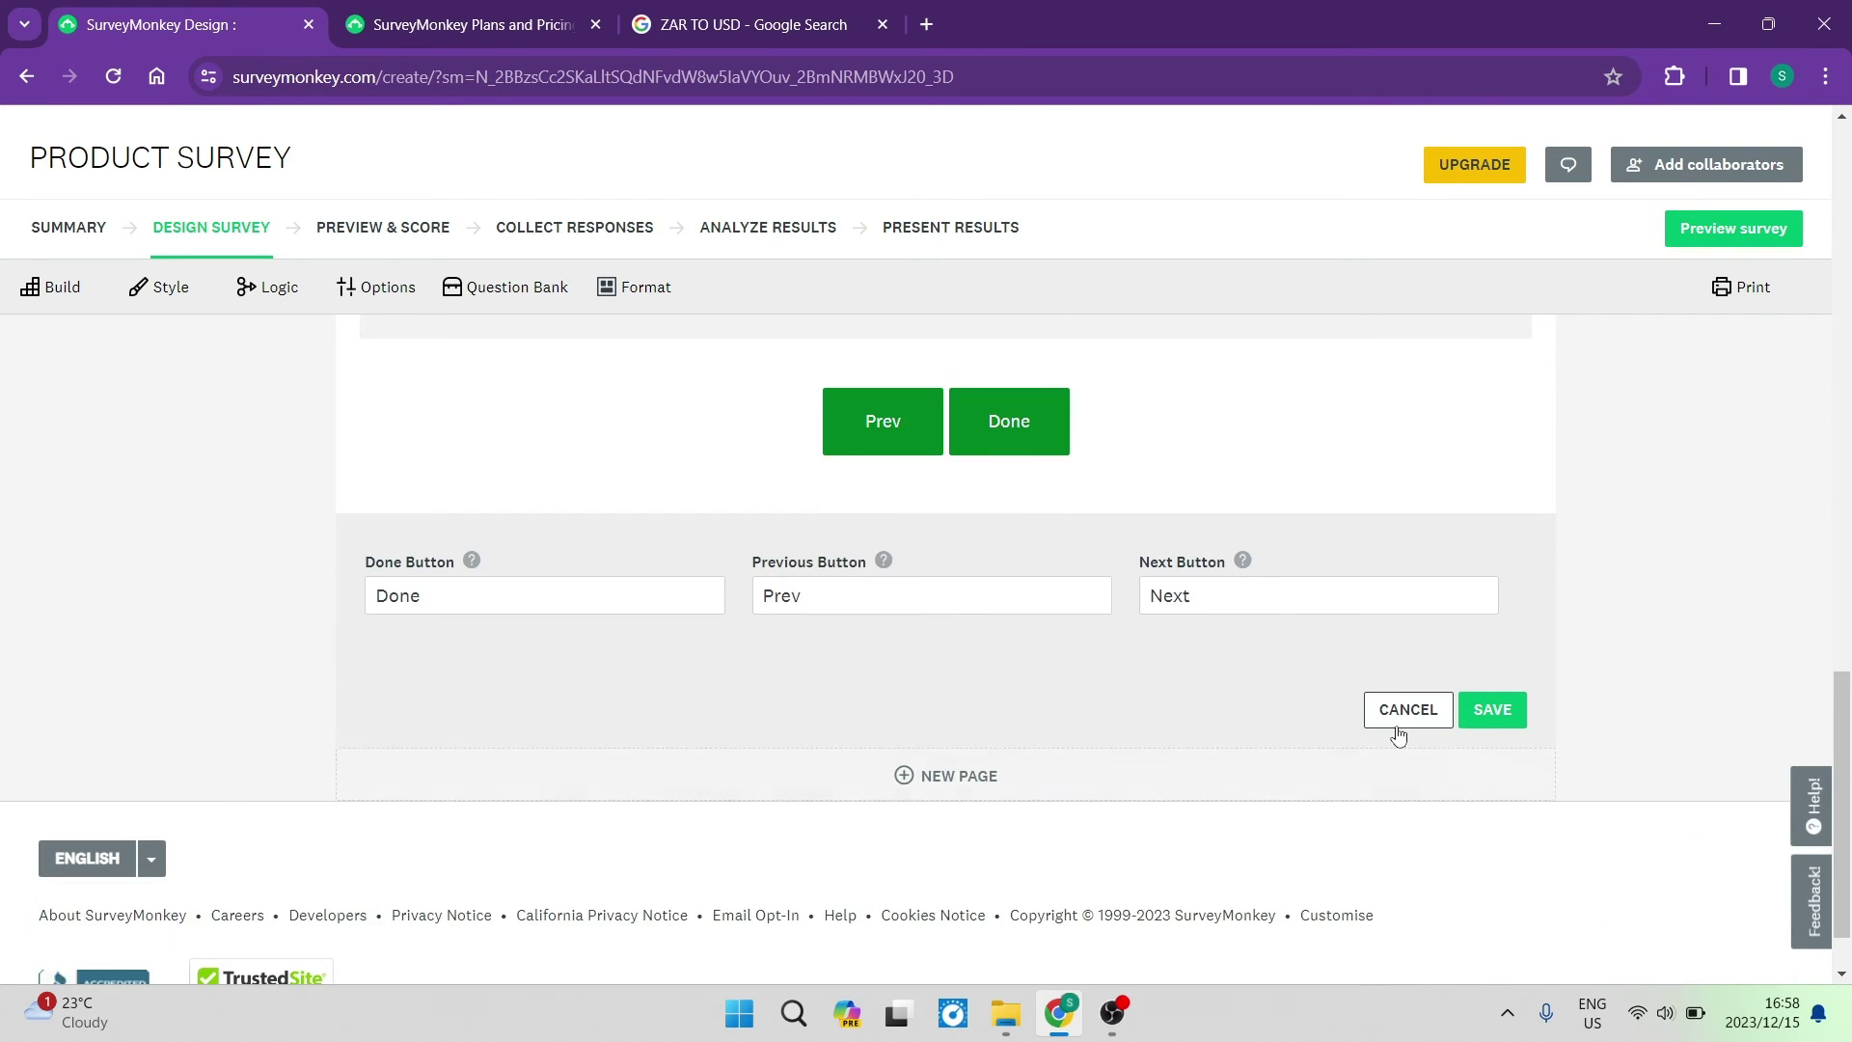
Save the Done, Prev and Next button labels unchanged, then open and cancel editing question 1
{"action": "left_click", "coordinate": [1485, 723]}
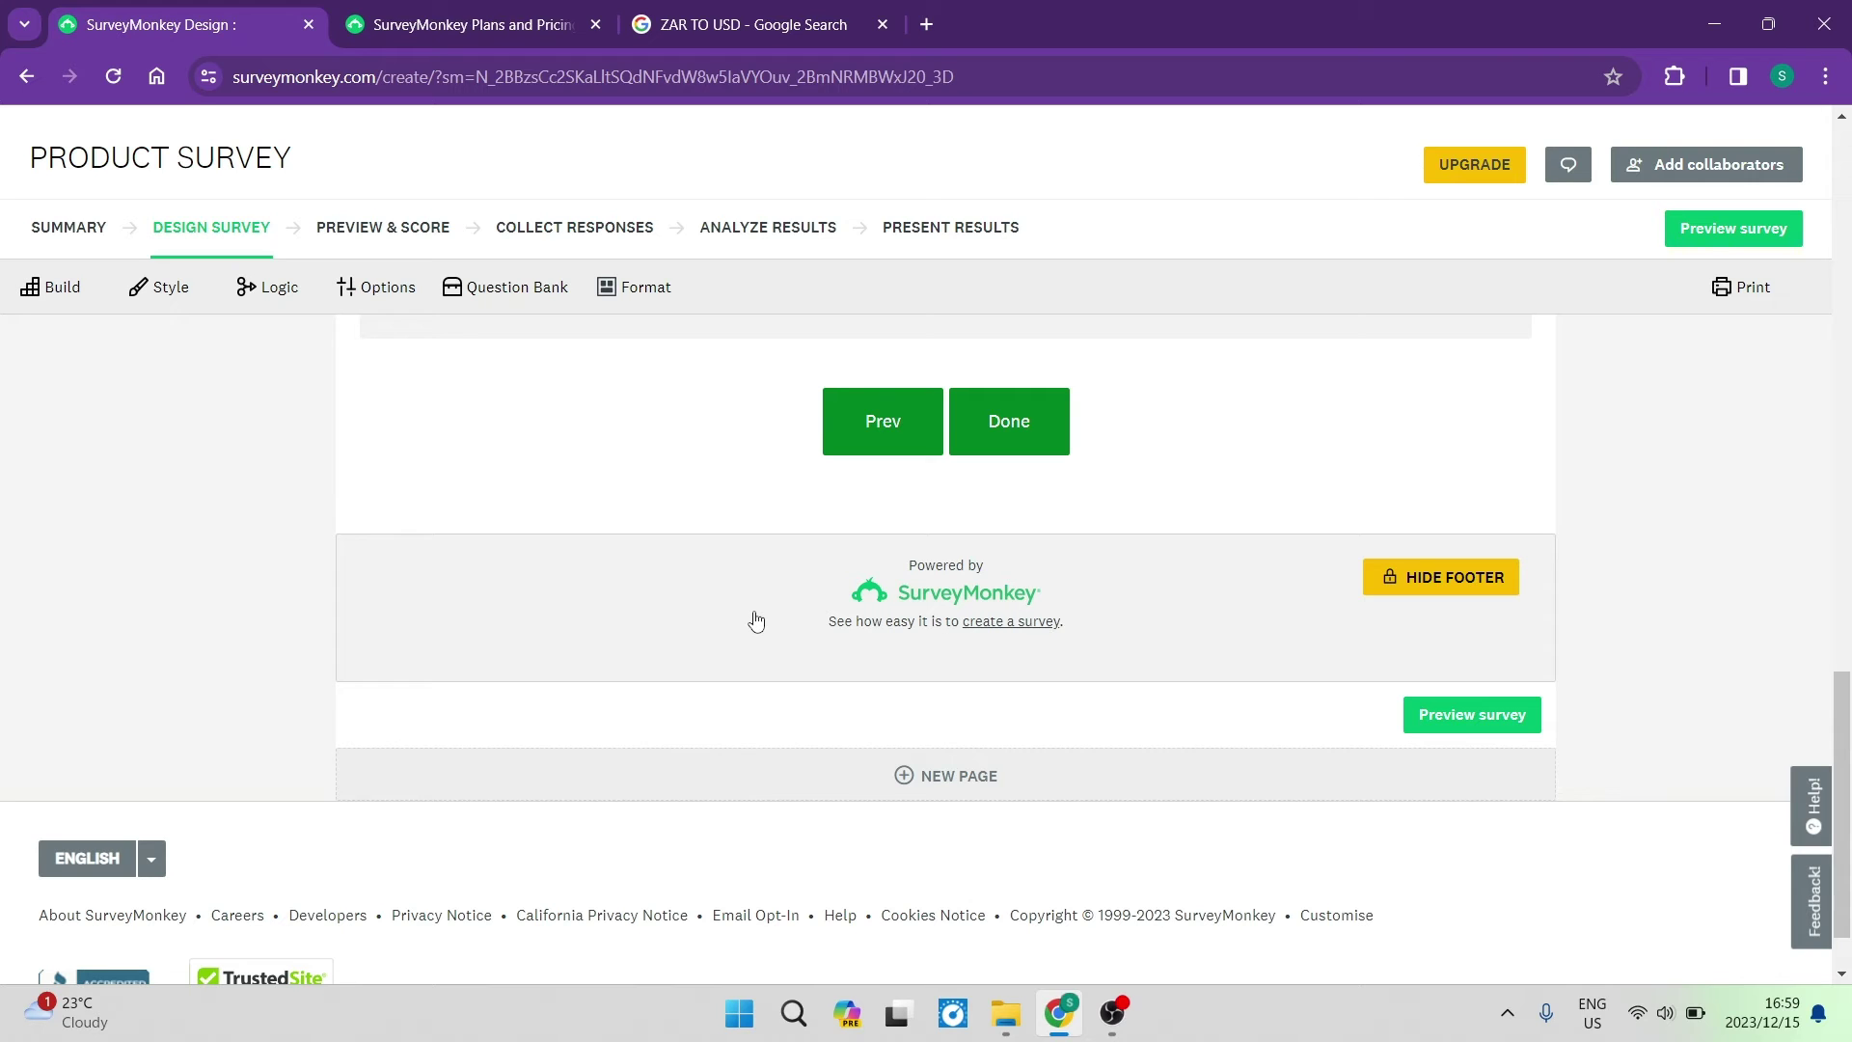
{"action": "scroll", "coordinate": [852, 364], "scroll_direction": "up", "scroll_amount": 10}
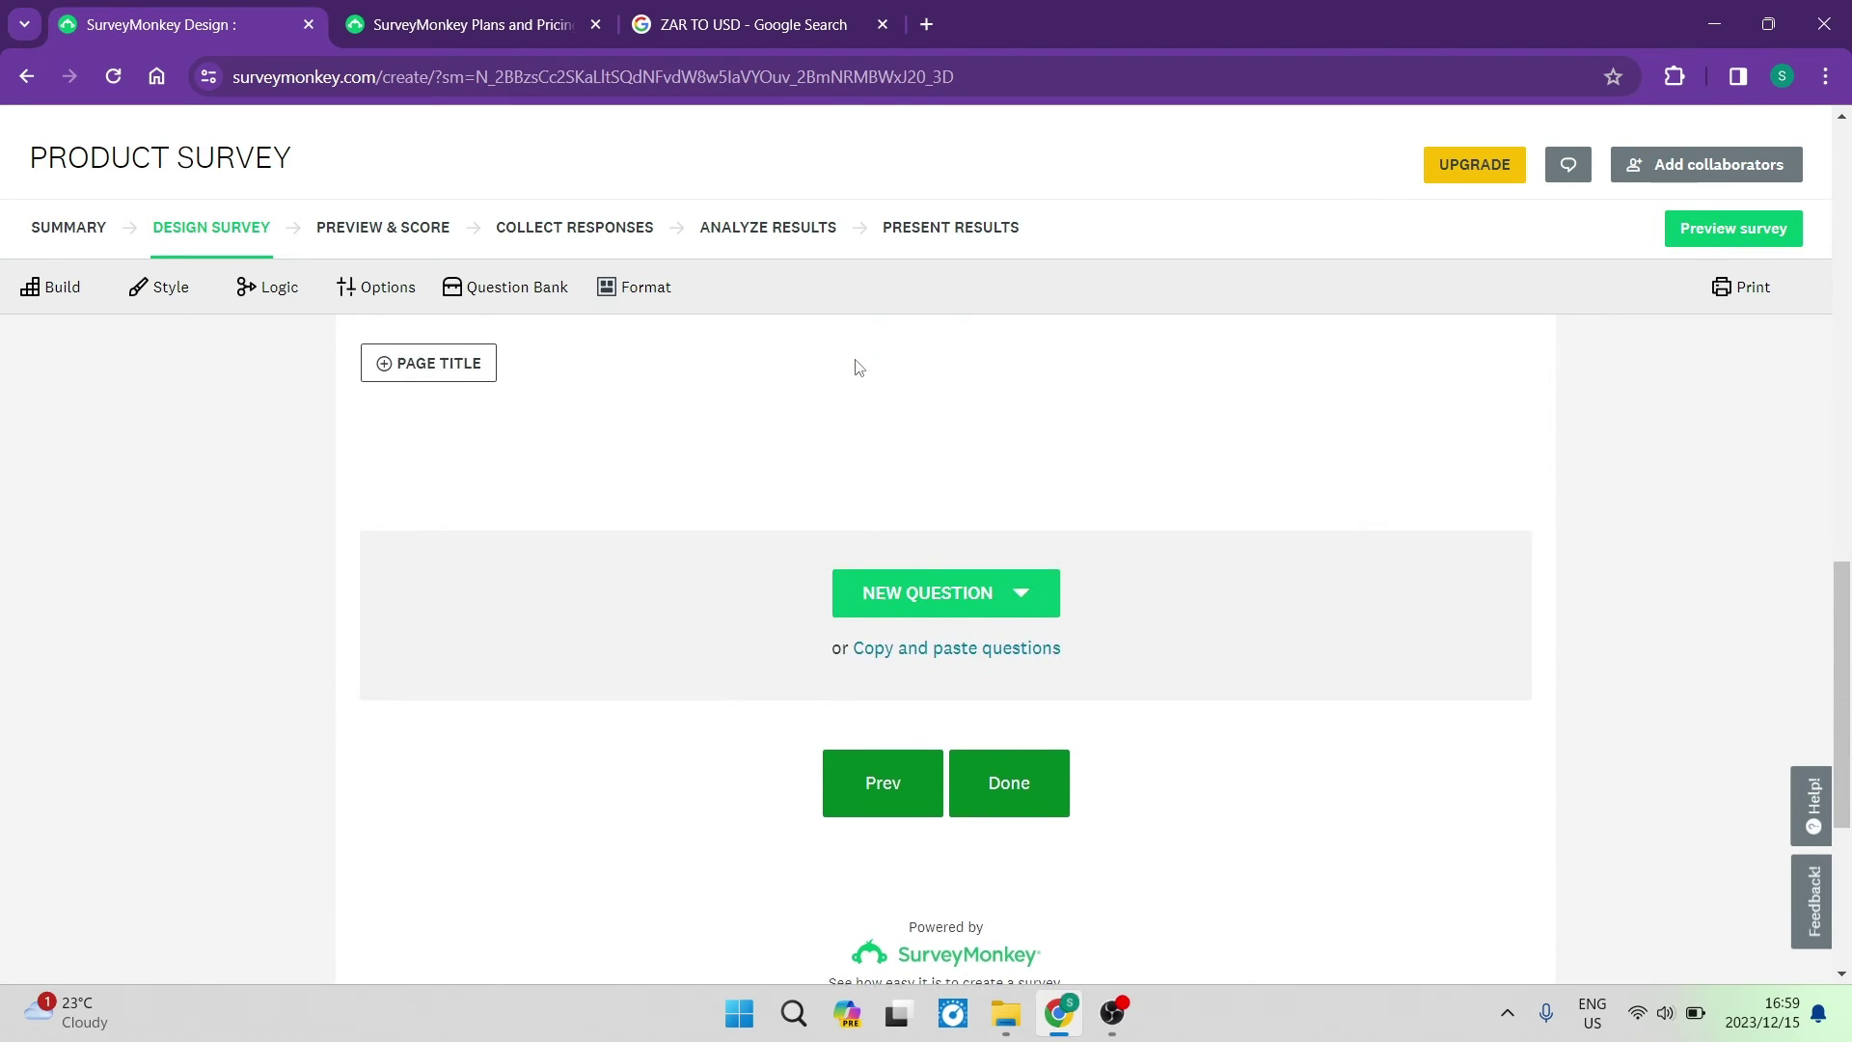
{"action": "scroll", "coordinate": [881, 540], "scroll_direction": "up", "scroll_amount": 10}
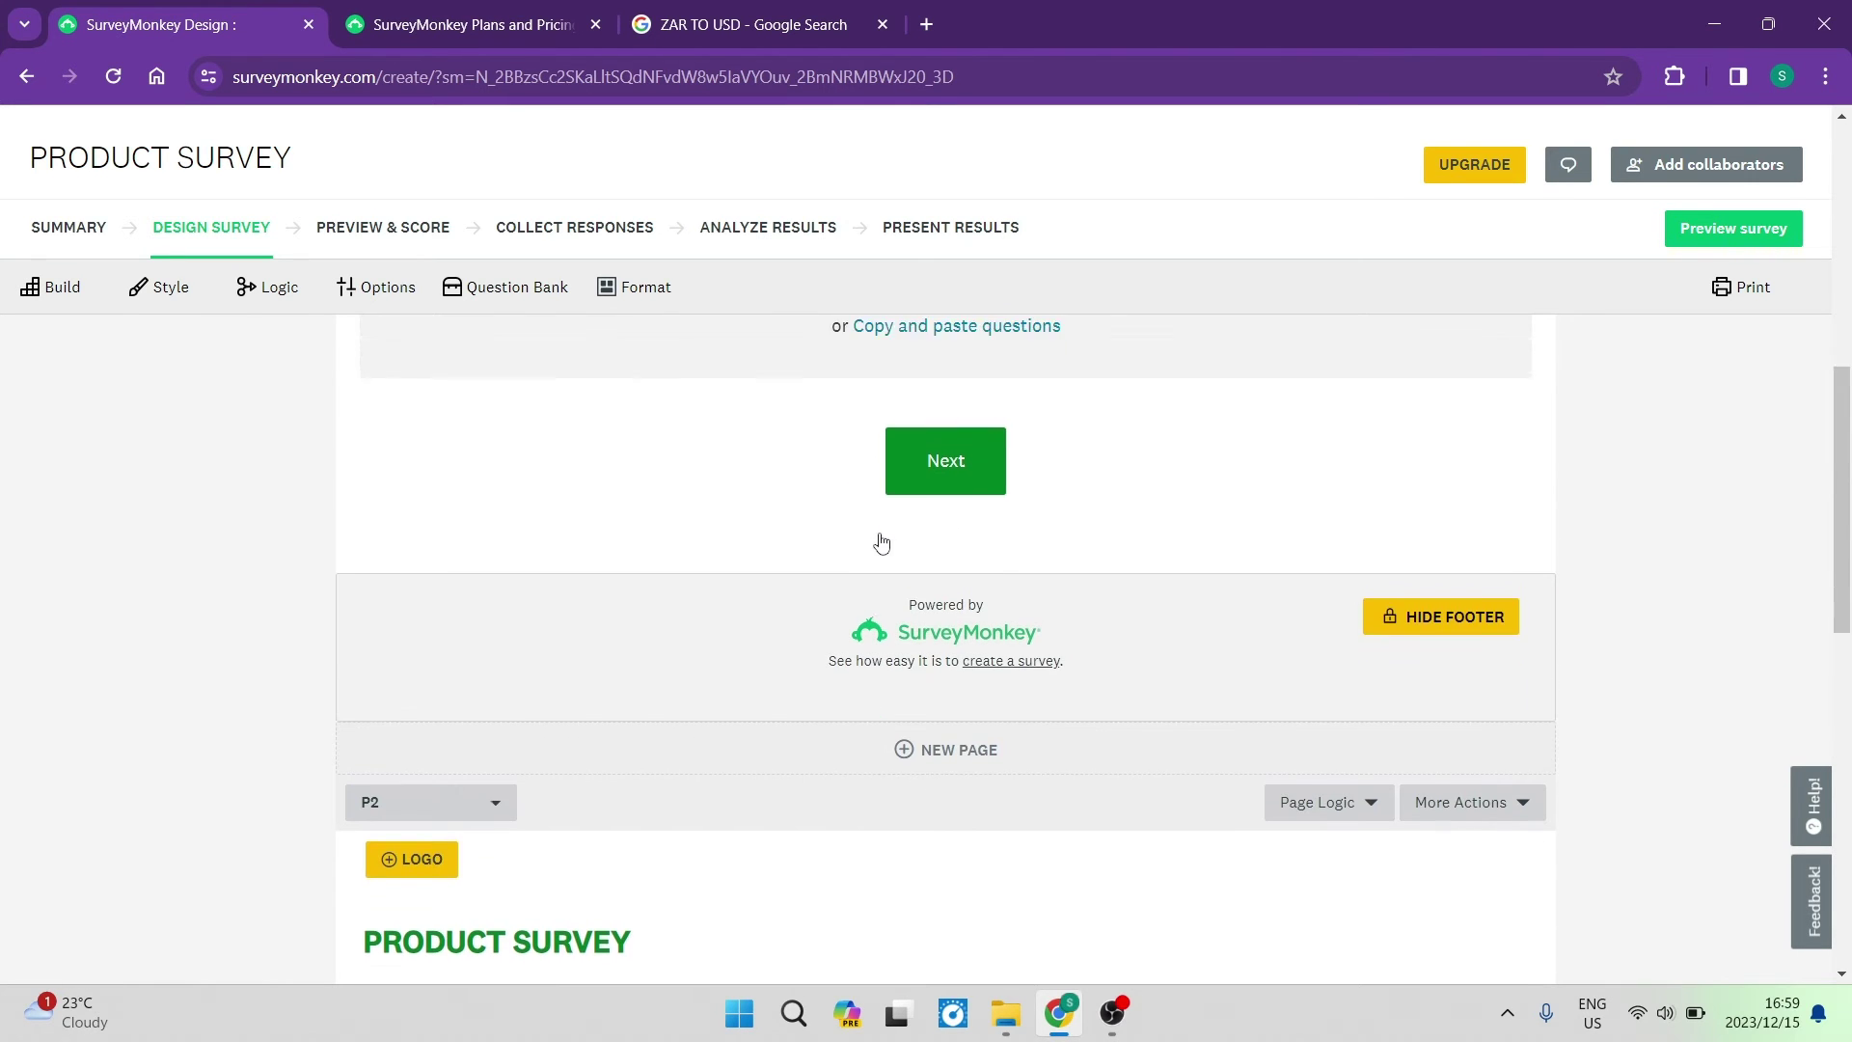
{"action": "scroll", "coordinate": [880, 540], "scroll_direction": "down", "scroll_amount": 3}
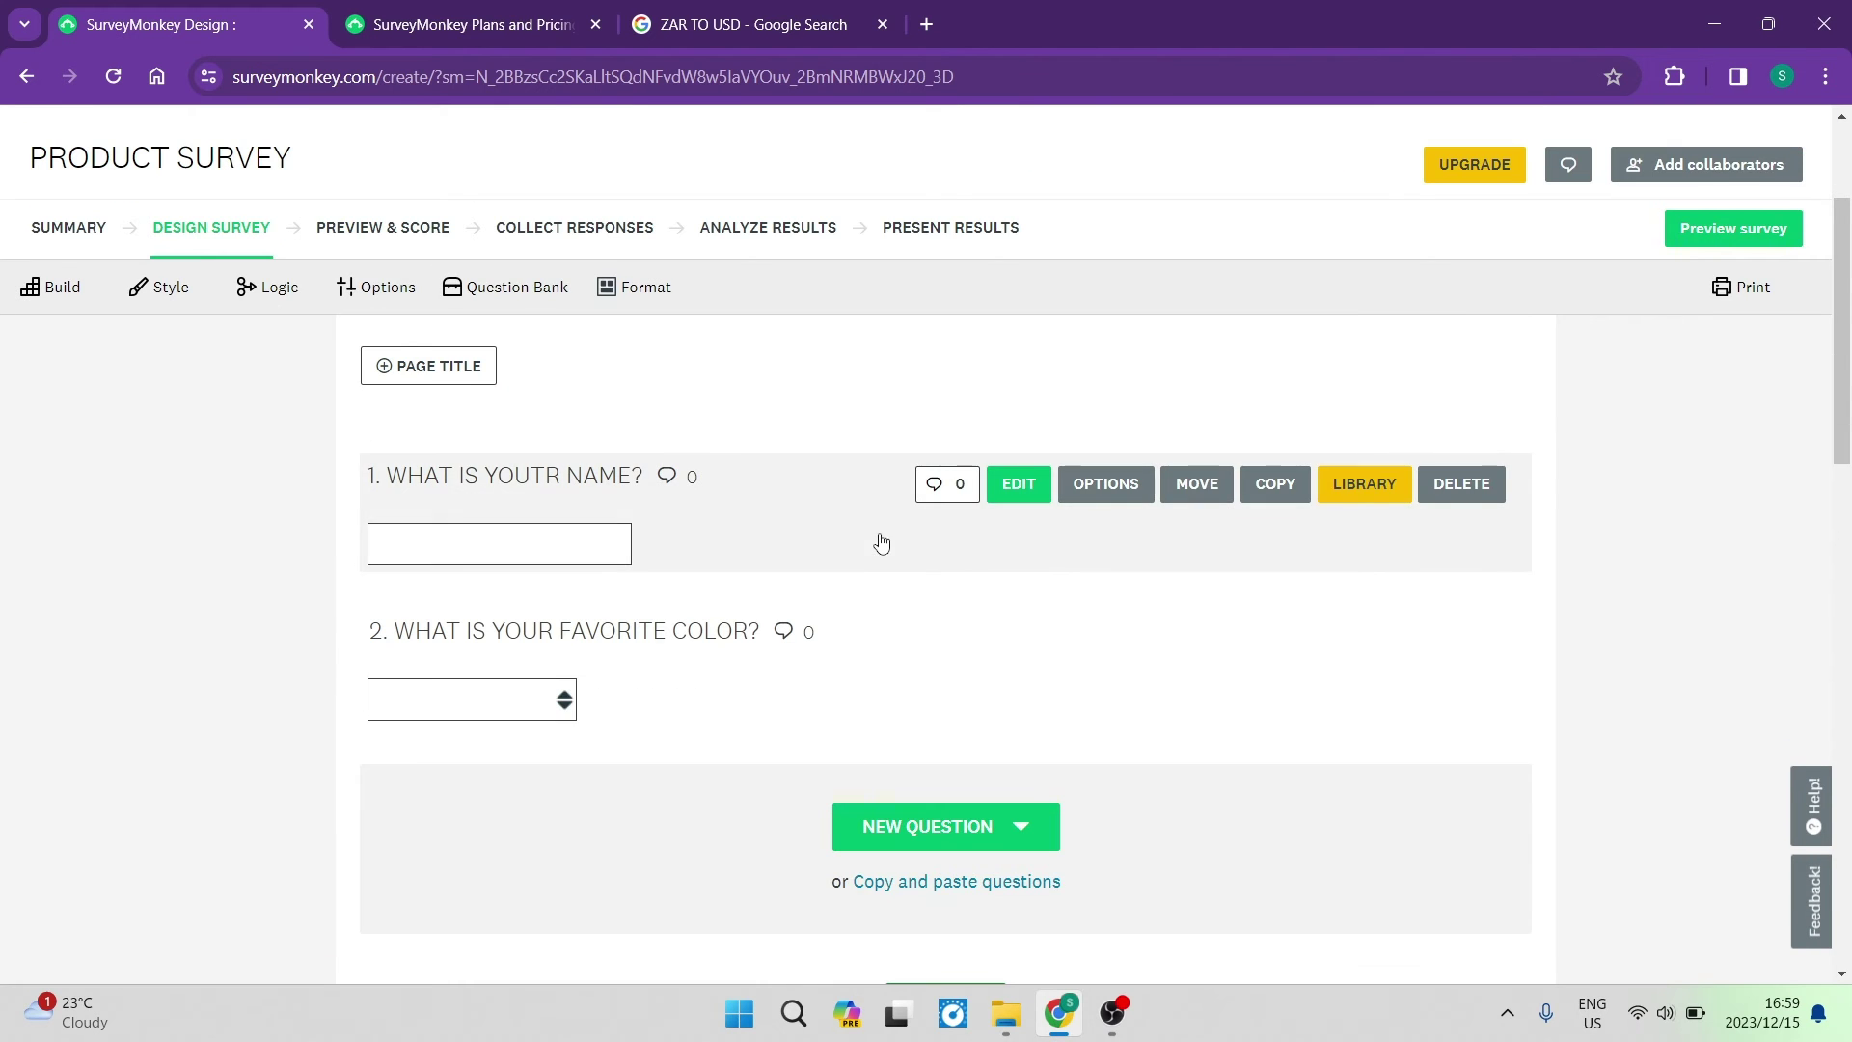
{"action": "left_click", "coordinate": [817, 552]}
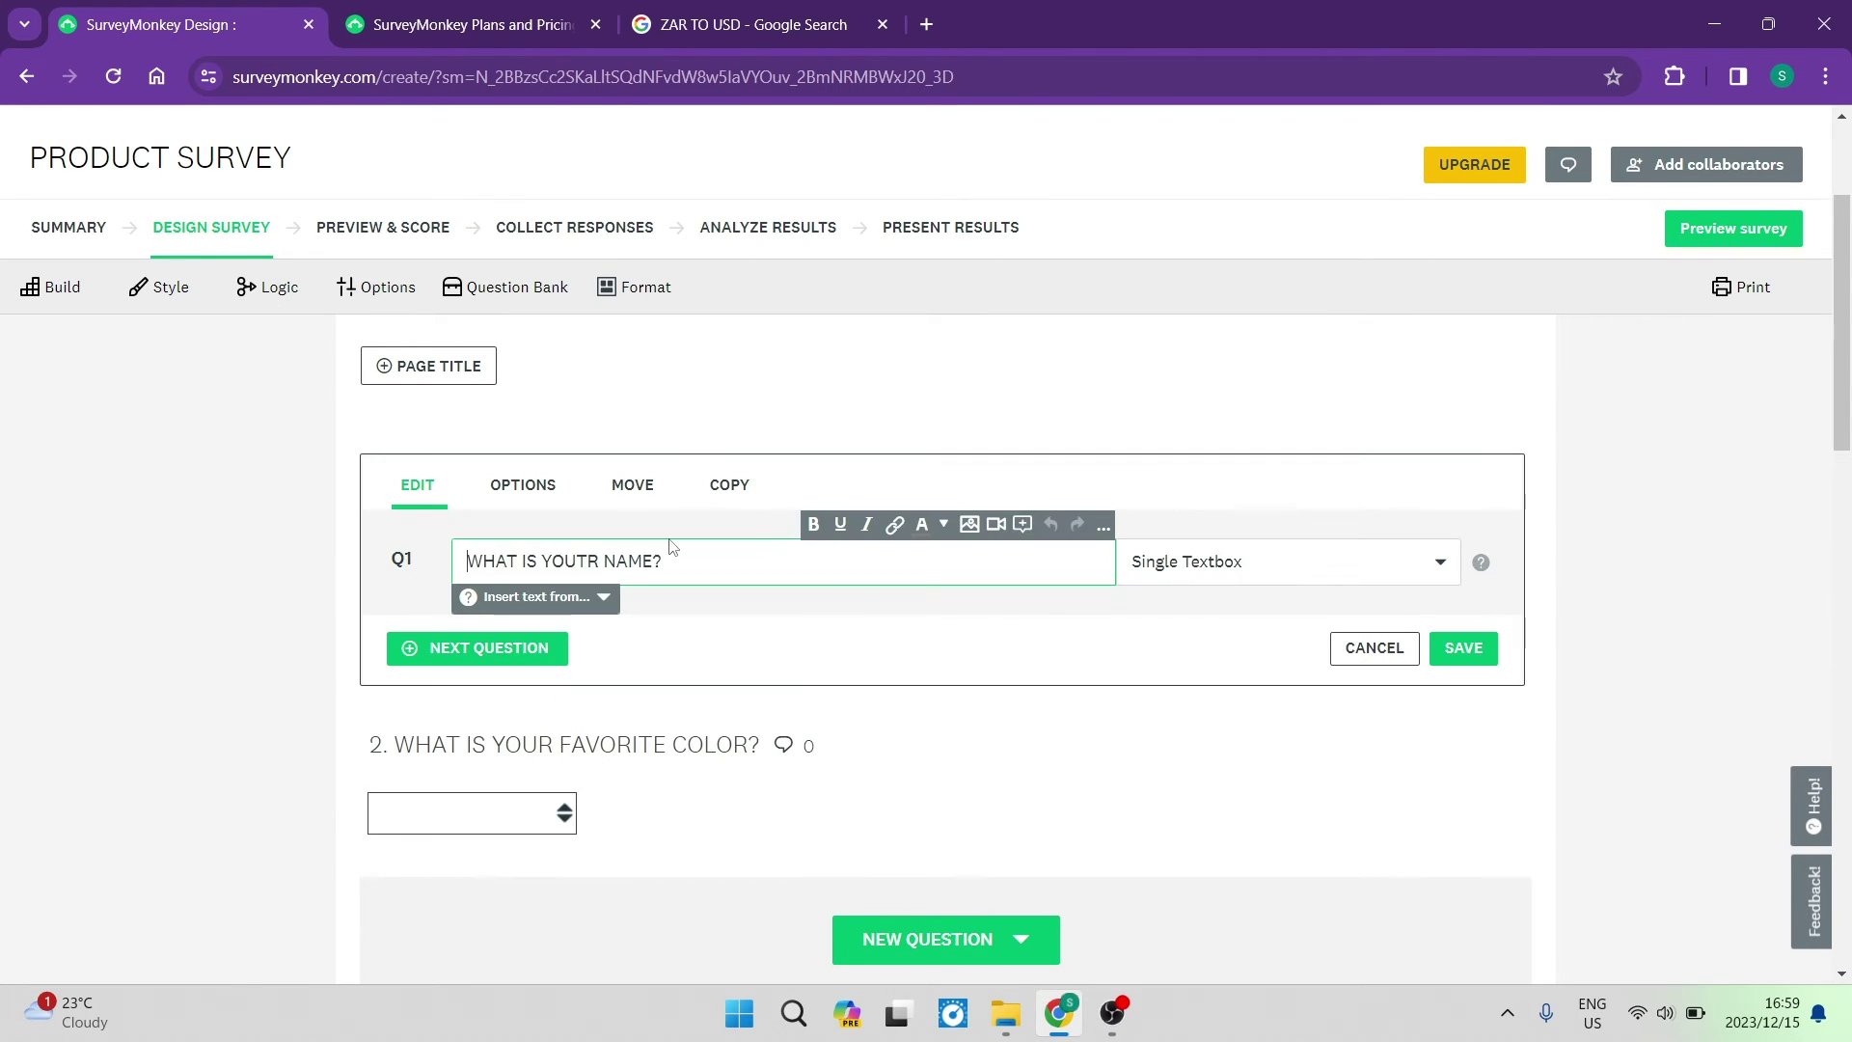
{"action": "left_click", "coordinate": [1372, 654]}
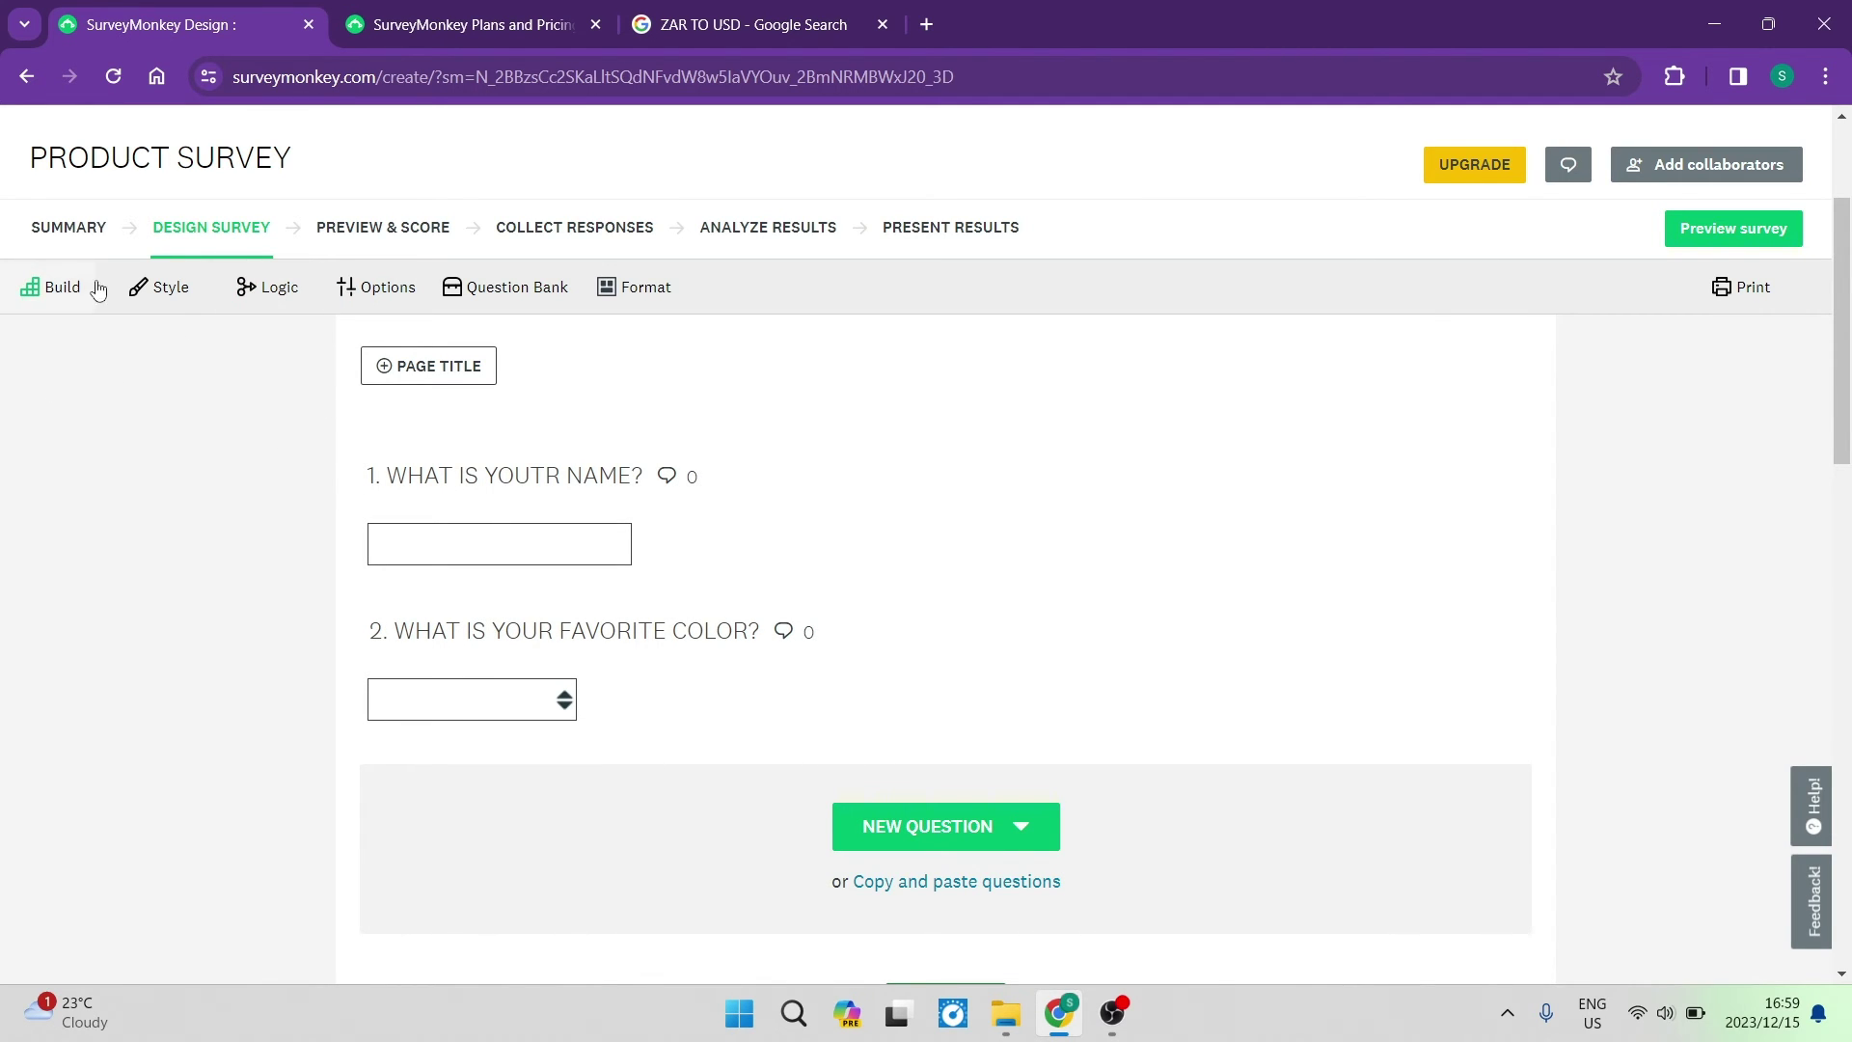
Browse the Style themes list, then view the Heritage theme's logo, footer, font and layout settings
{"action": "left_click", "coordinate": [166, 291]}
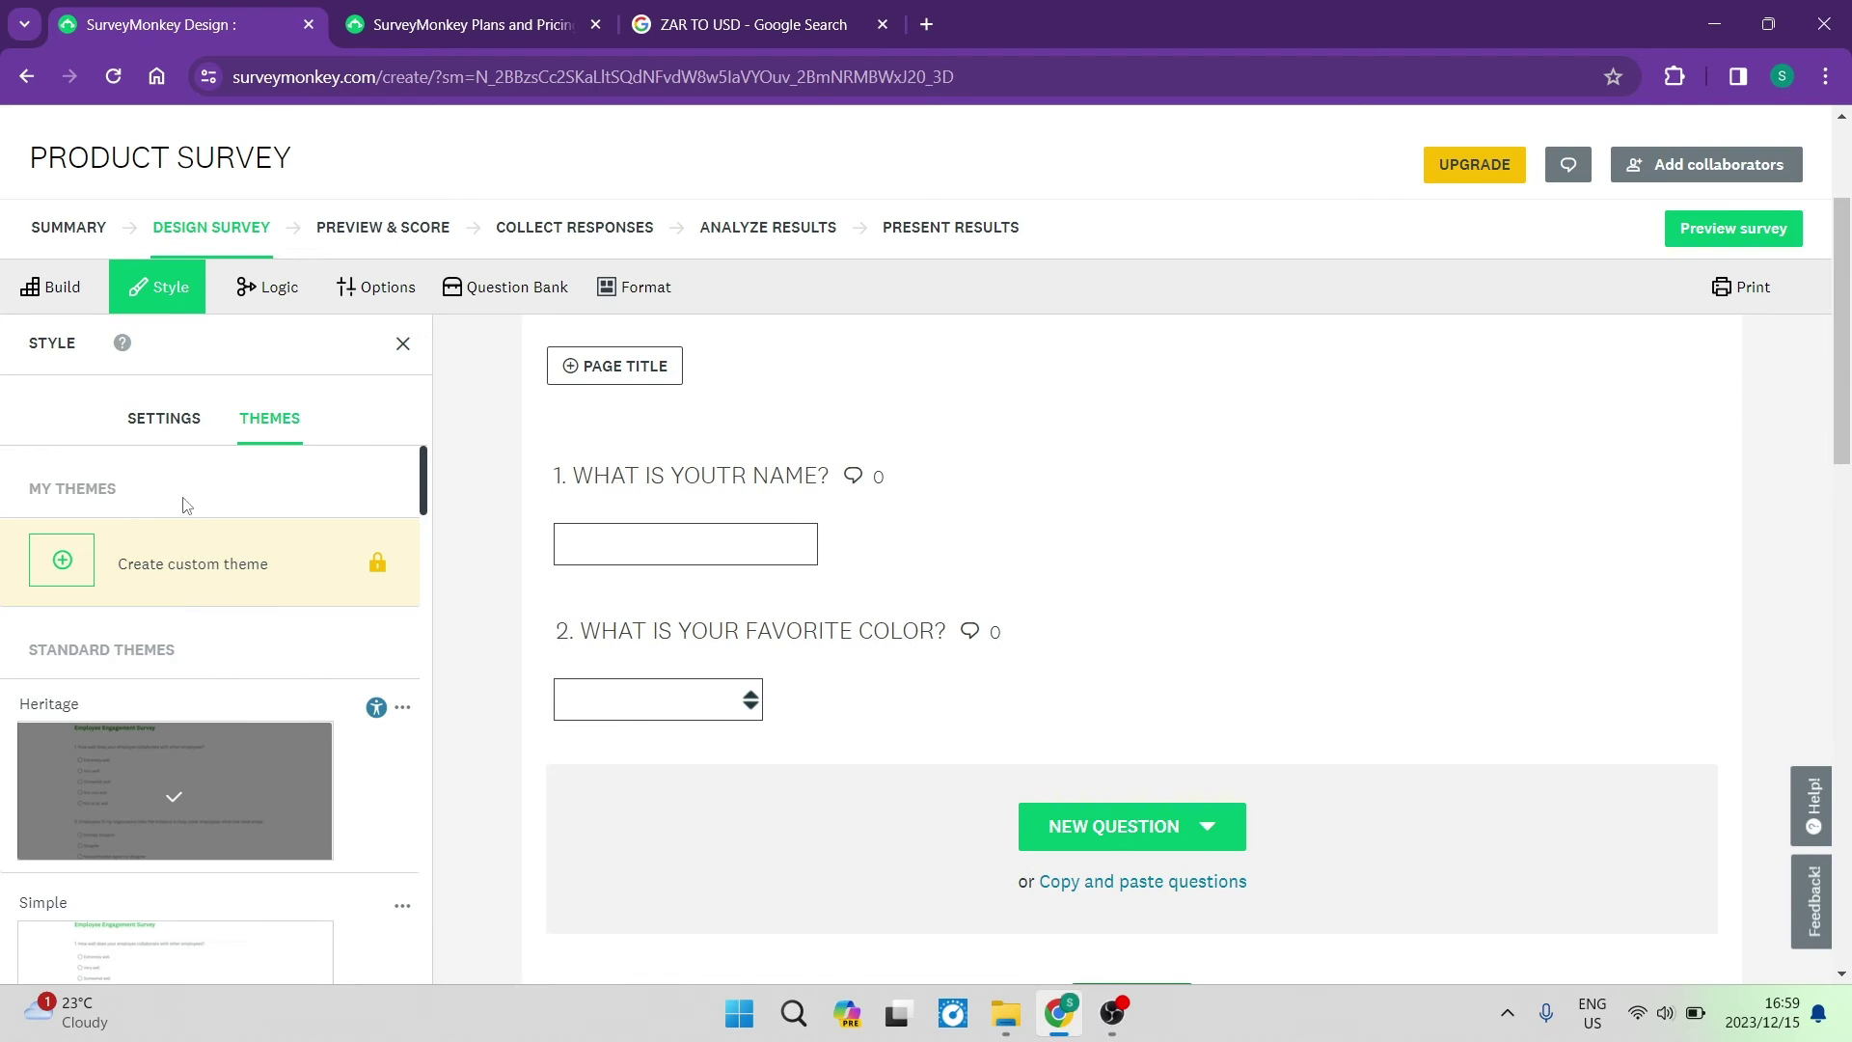
{"action": "scroll", "coordinate": [193, 560], "scroll_direction": "down", "scroll_amount": 2}
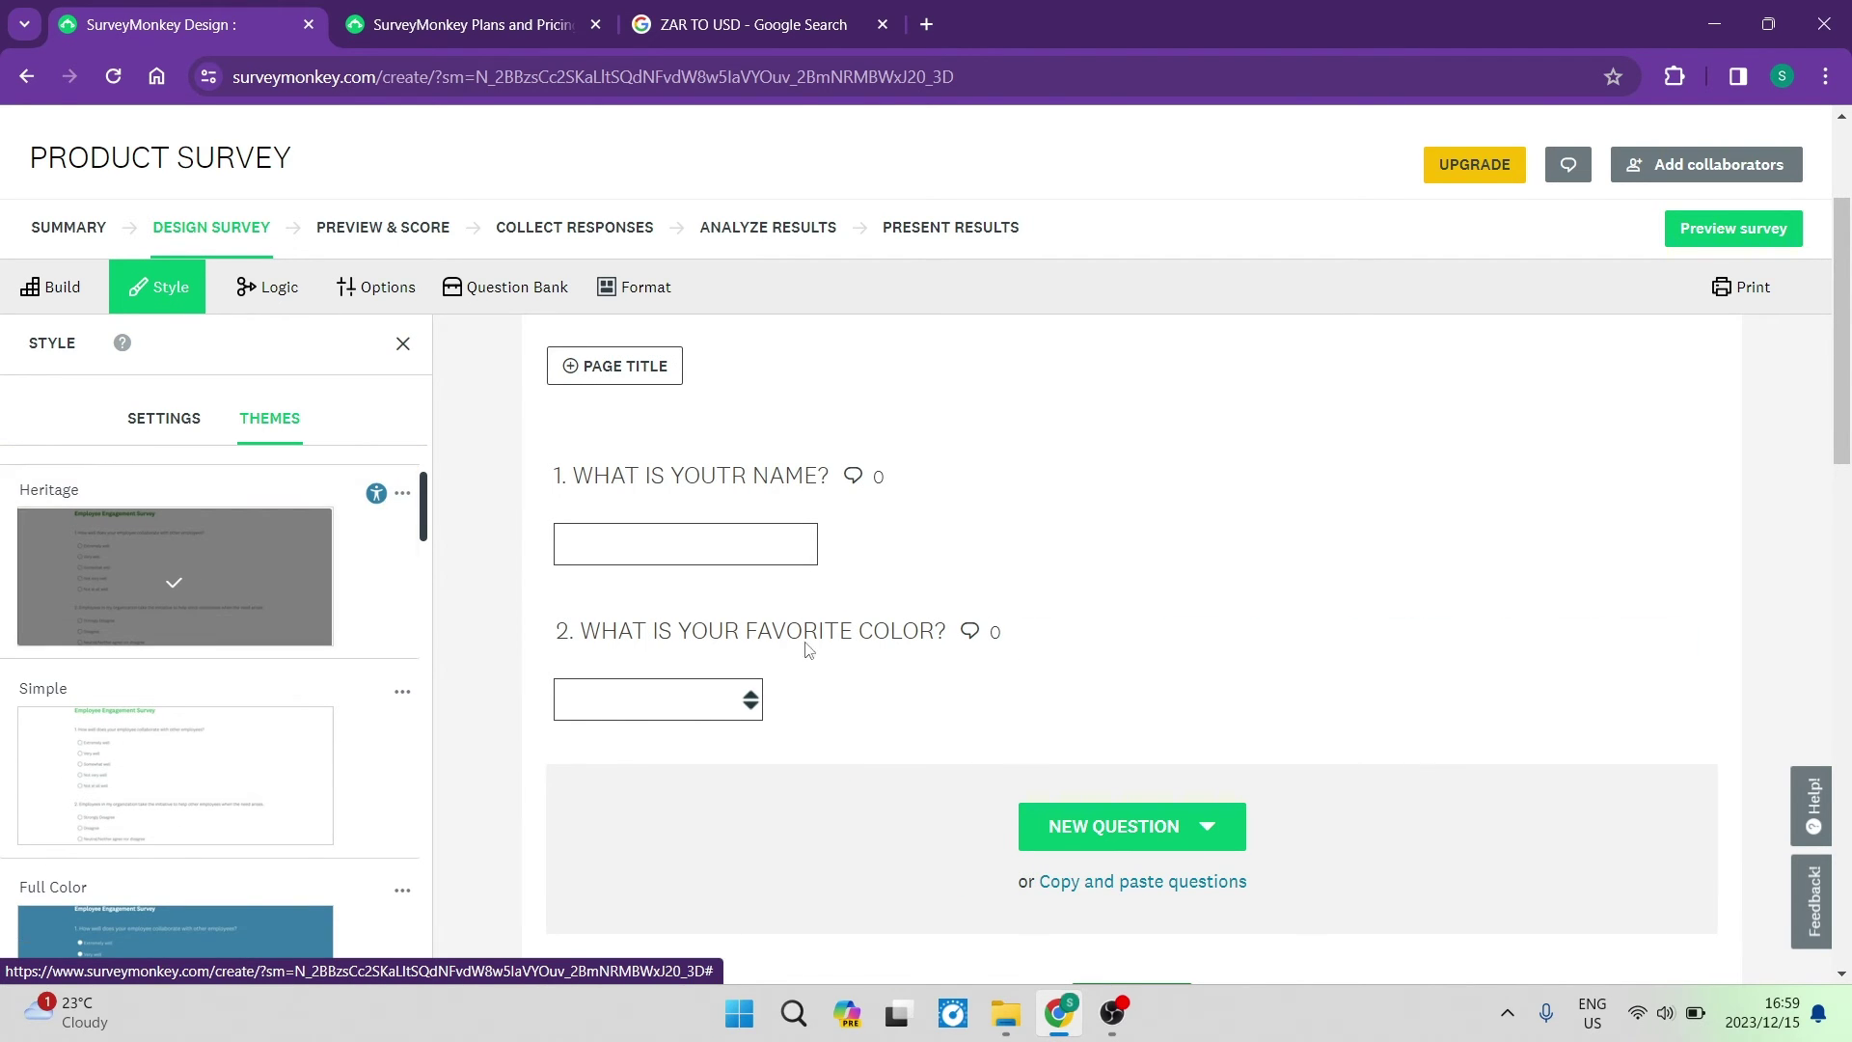
{"action": "scroll", "coordinate": [226, 577], "scroll_direction": "down", "scroll_amount": 1}
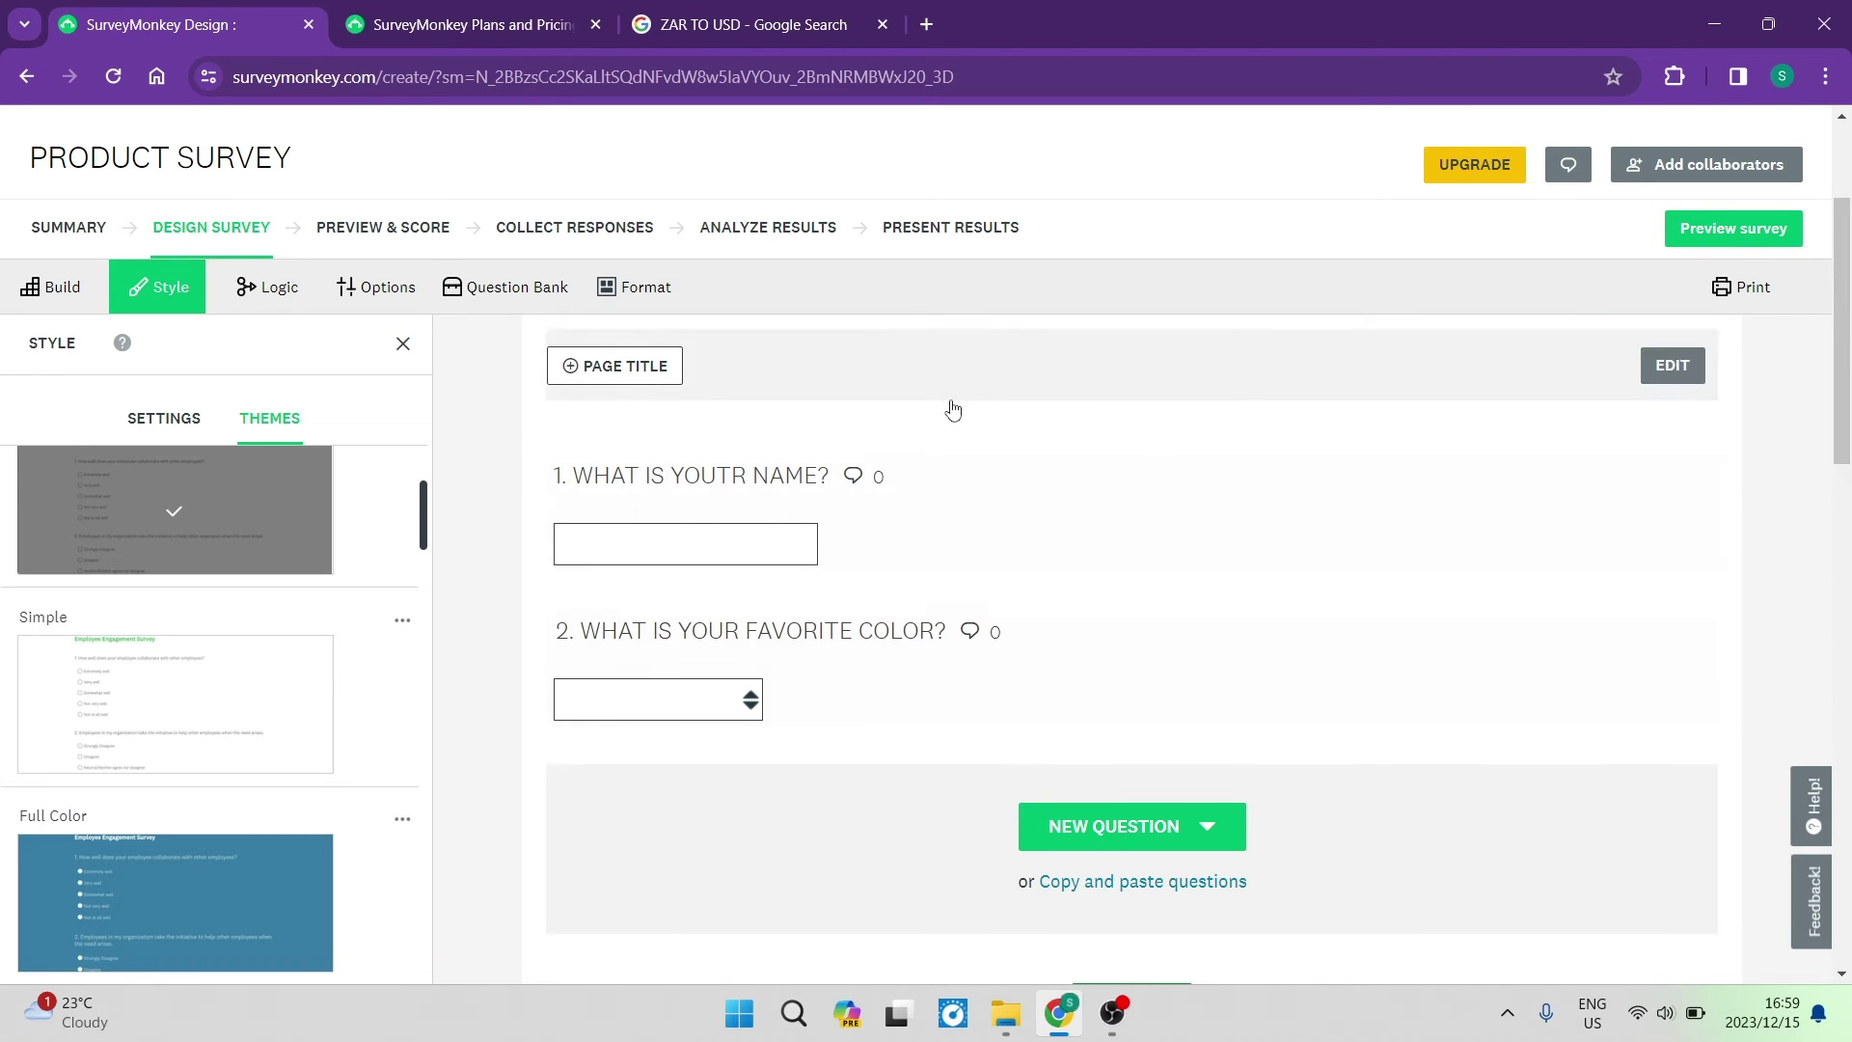
{"action": "scroll", "coordinate": [18, 748], "scroll_direction": "down", "scroll_amount": 2}
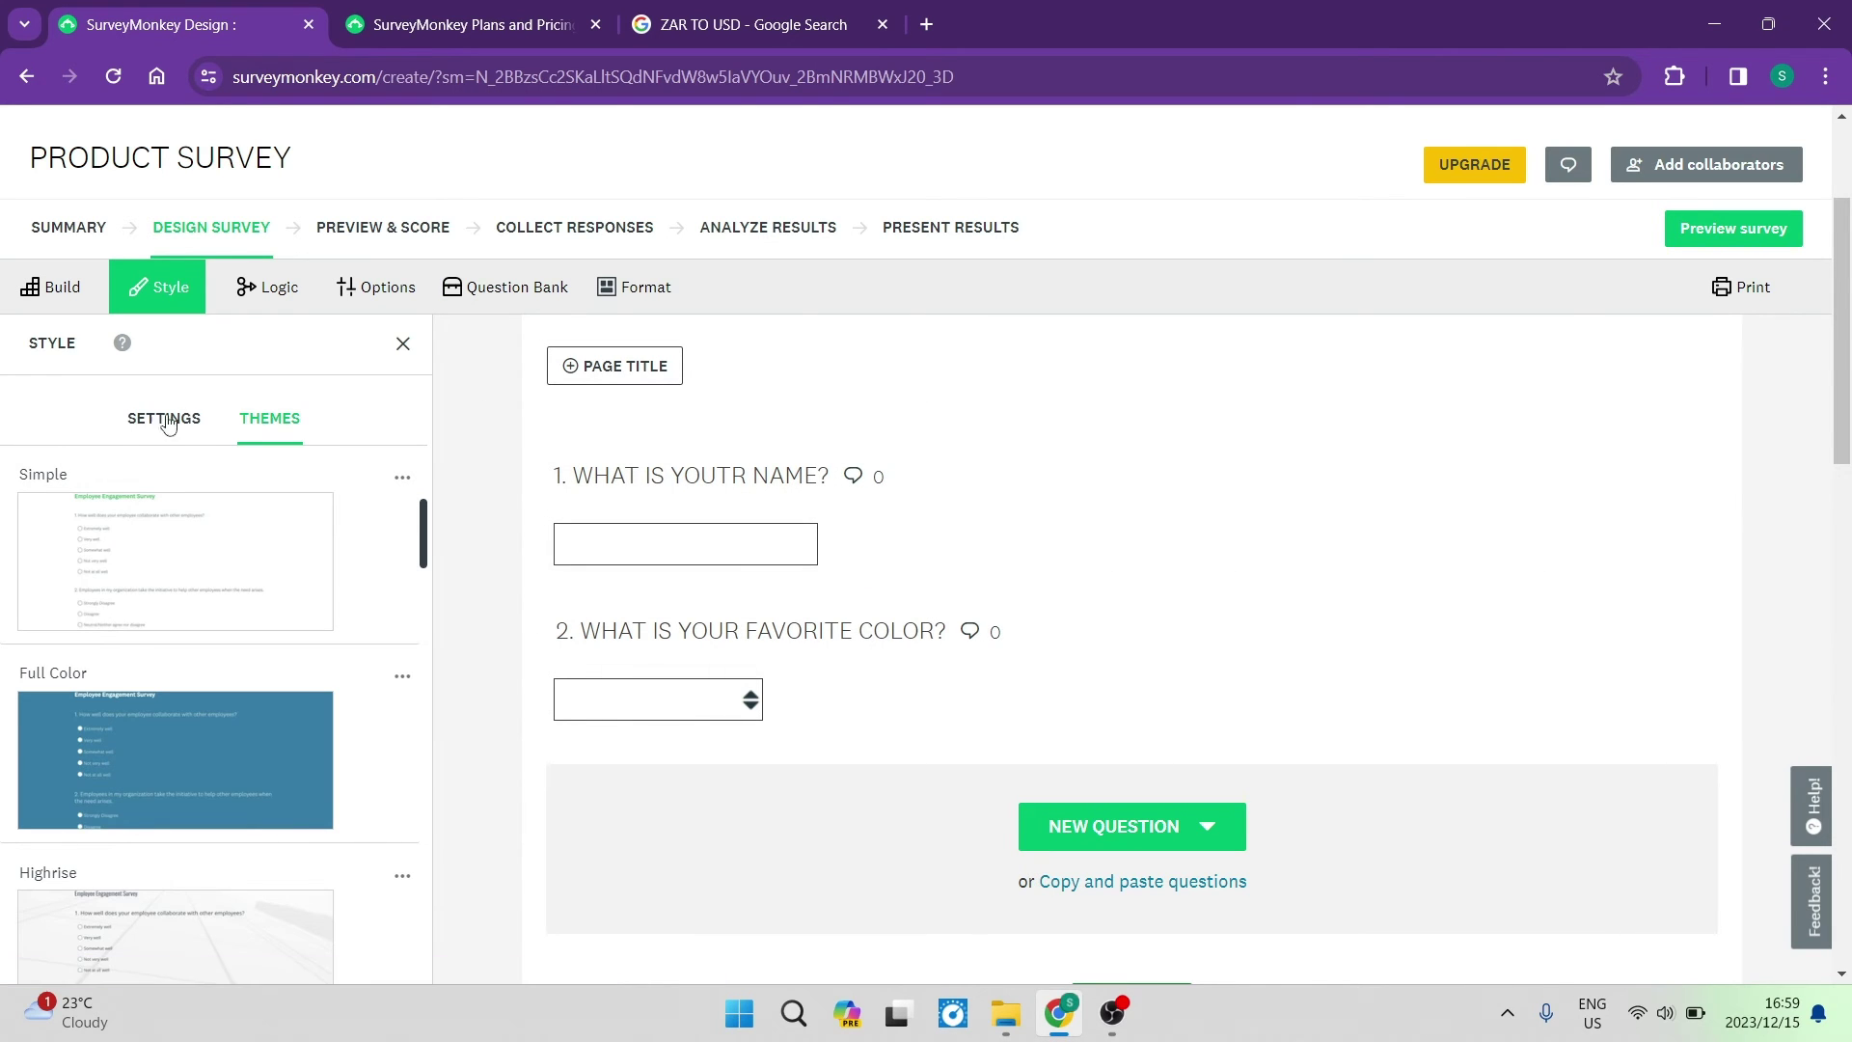
{"action": "left_click", "coordinate": [164, 418]}
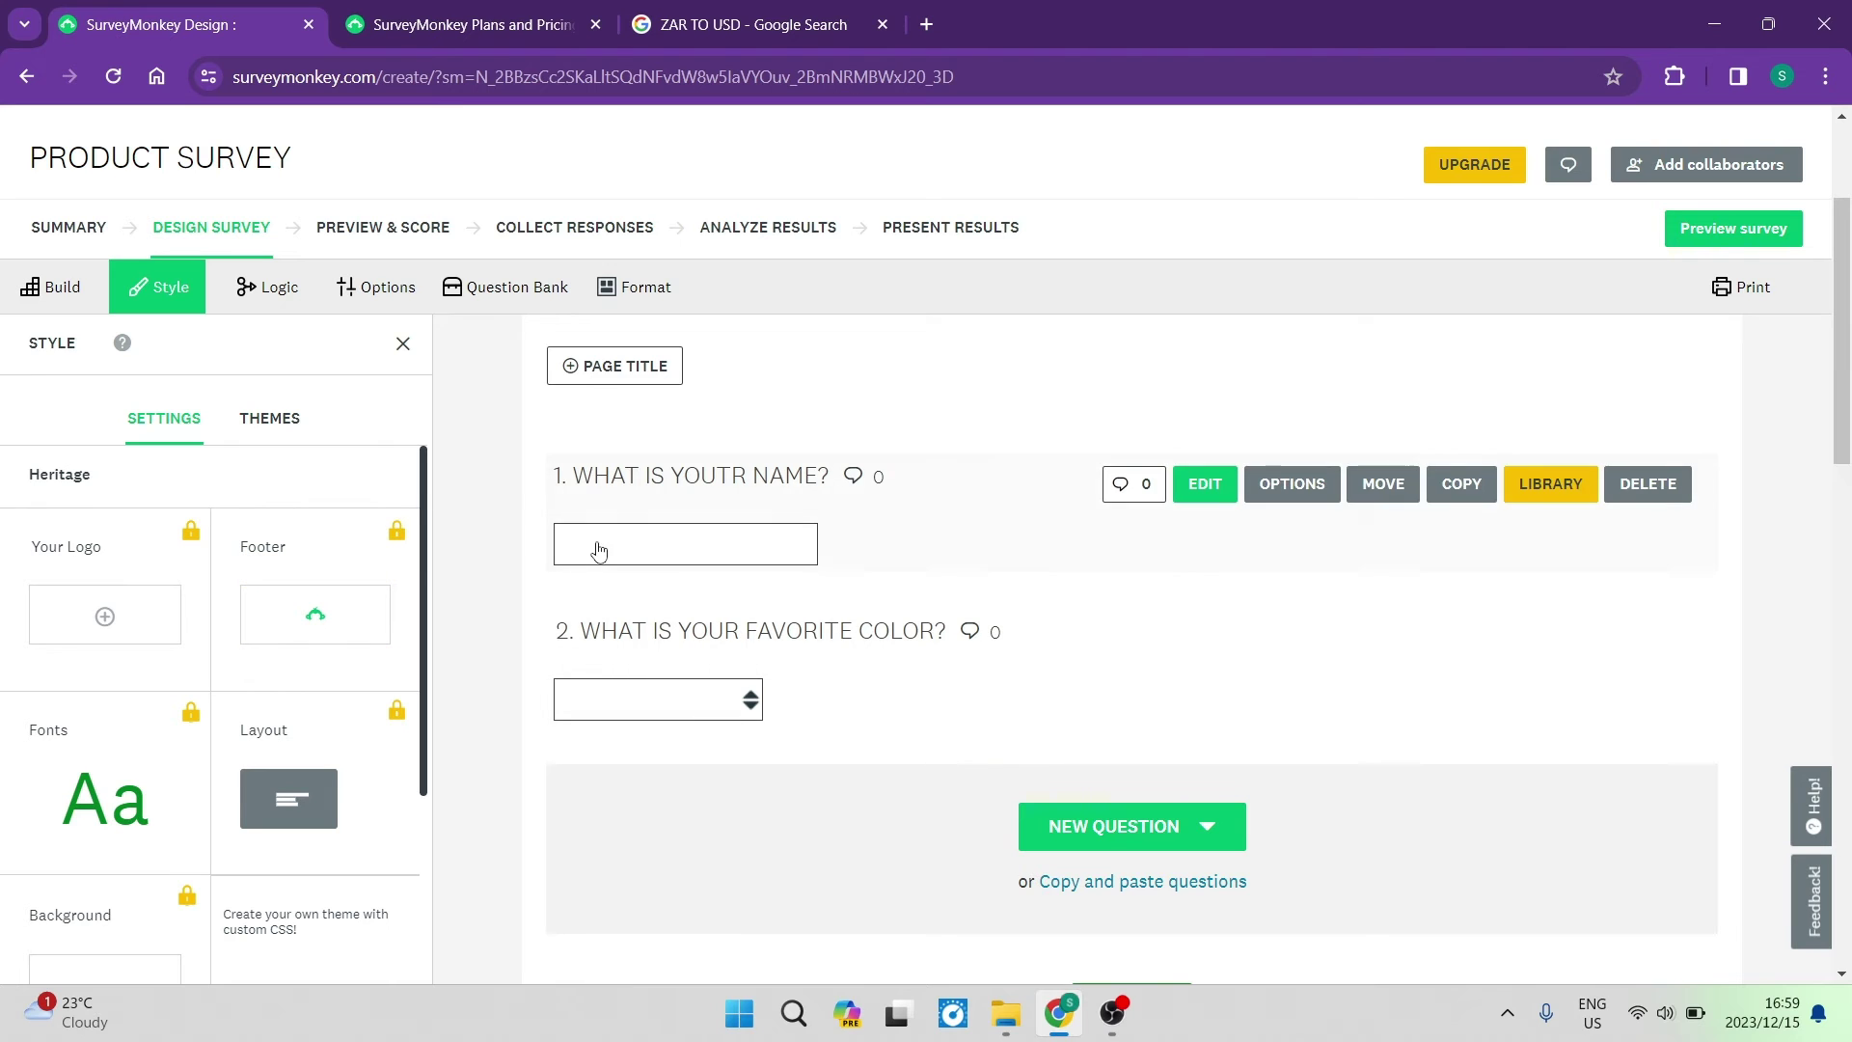
{"action": "scroll", "coordinate": [849, 506], "scroll_direction": "up", "scroll_amount": 3}
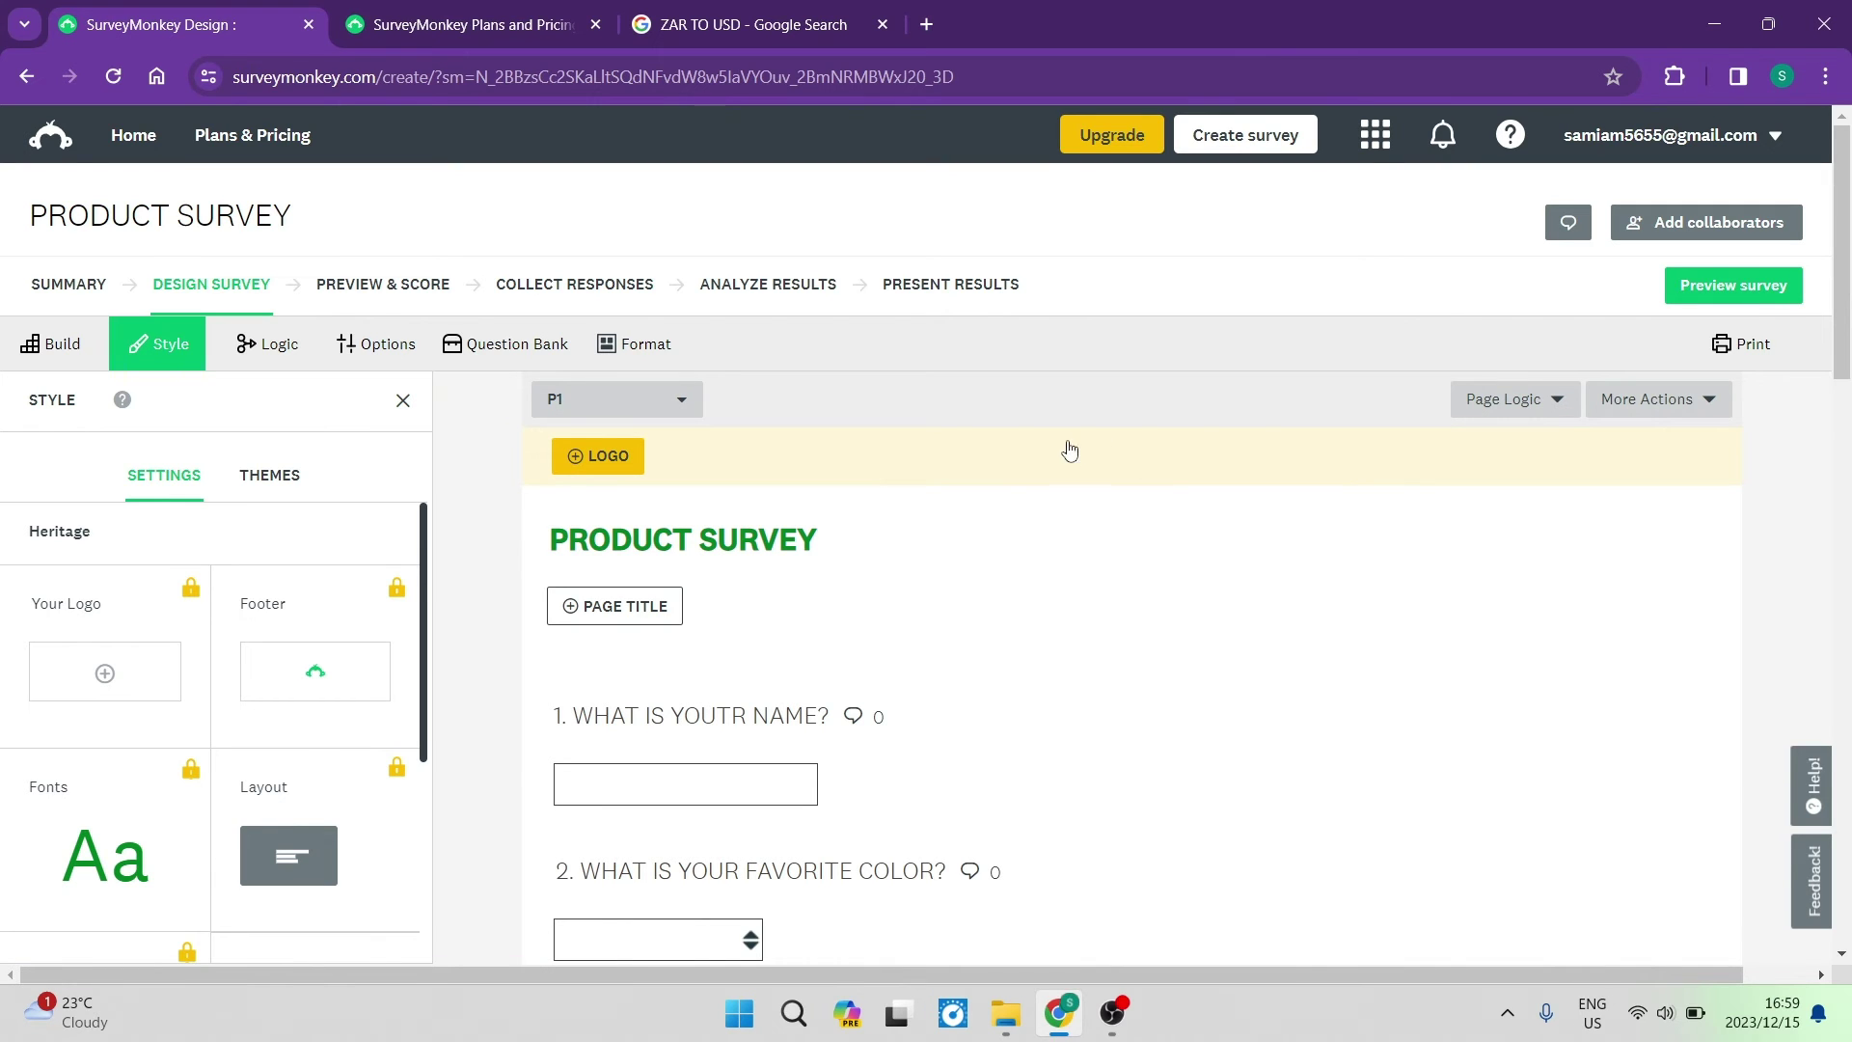
Preview PRODUCT SURVEY with its score: no issues, 88% estimated completion, one minute
{"action": "left_click", "coordinate": [396, 288]}
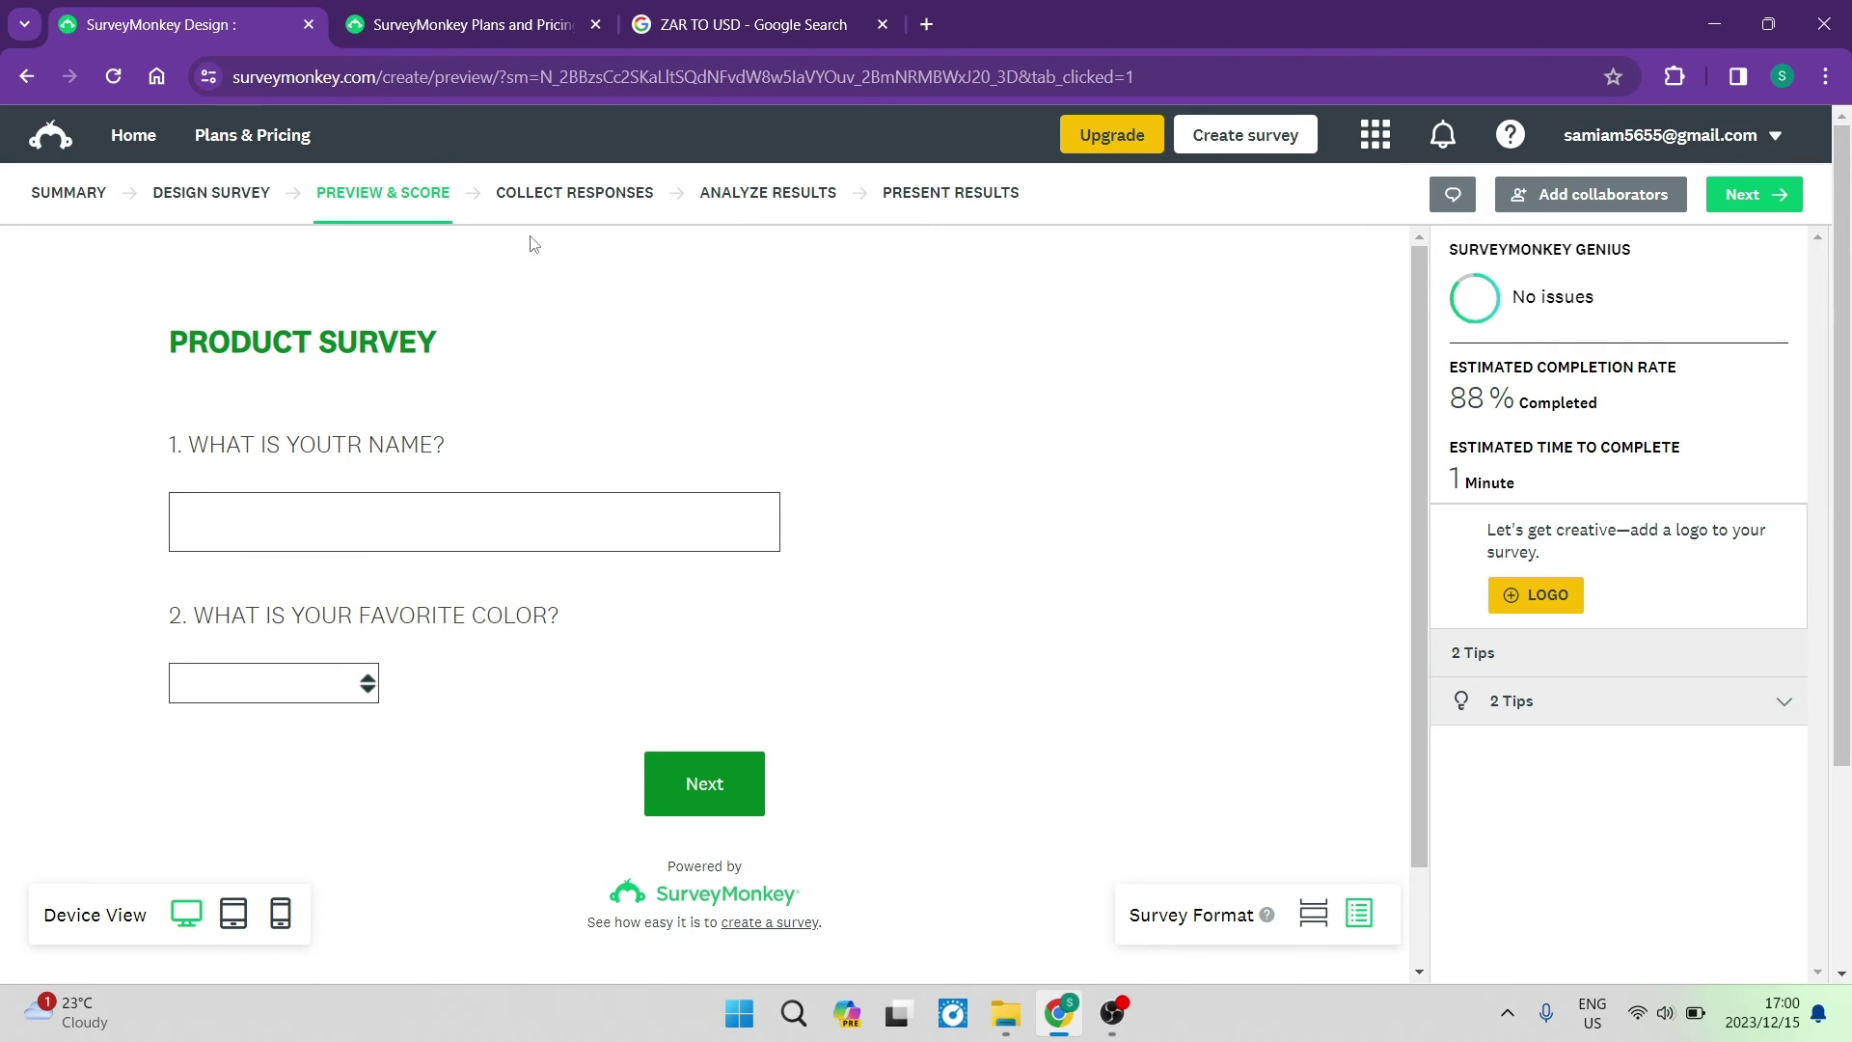
Review the Collect Responses options: Send surveys your way or Target your ideal respondents
{"action": "left_click", "coordinate": [576, 198]}
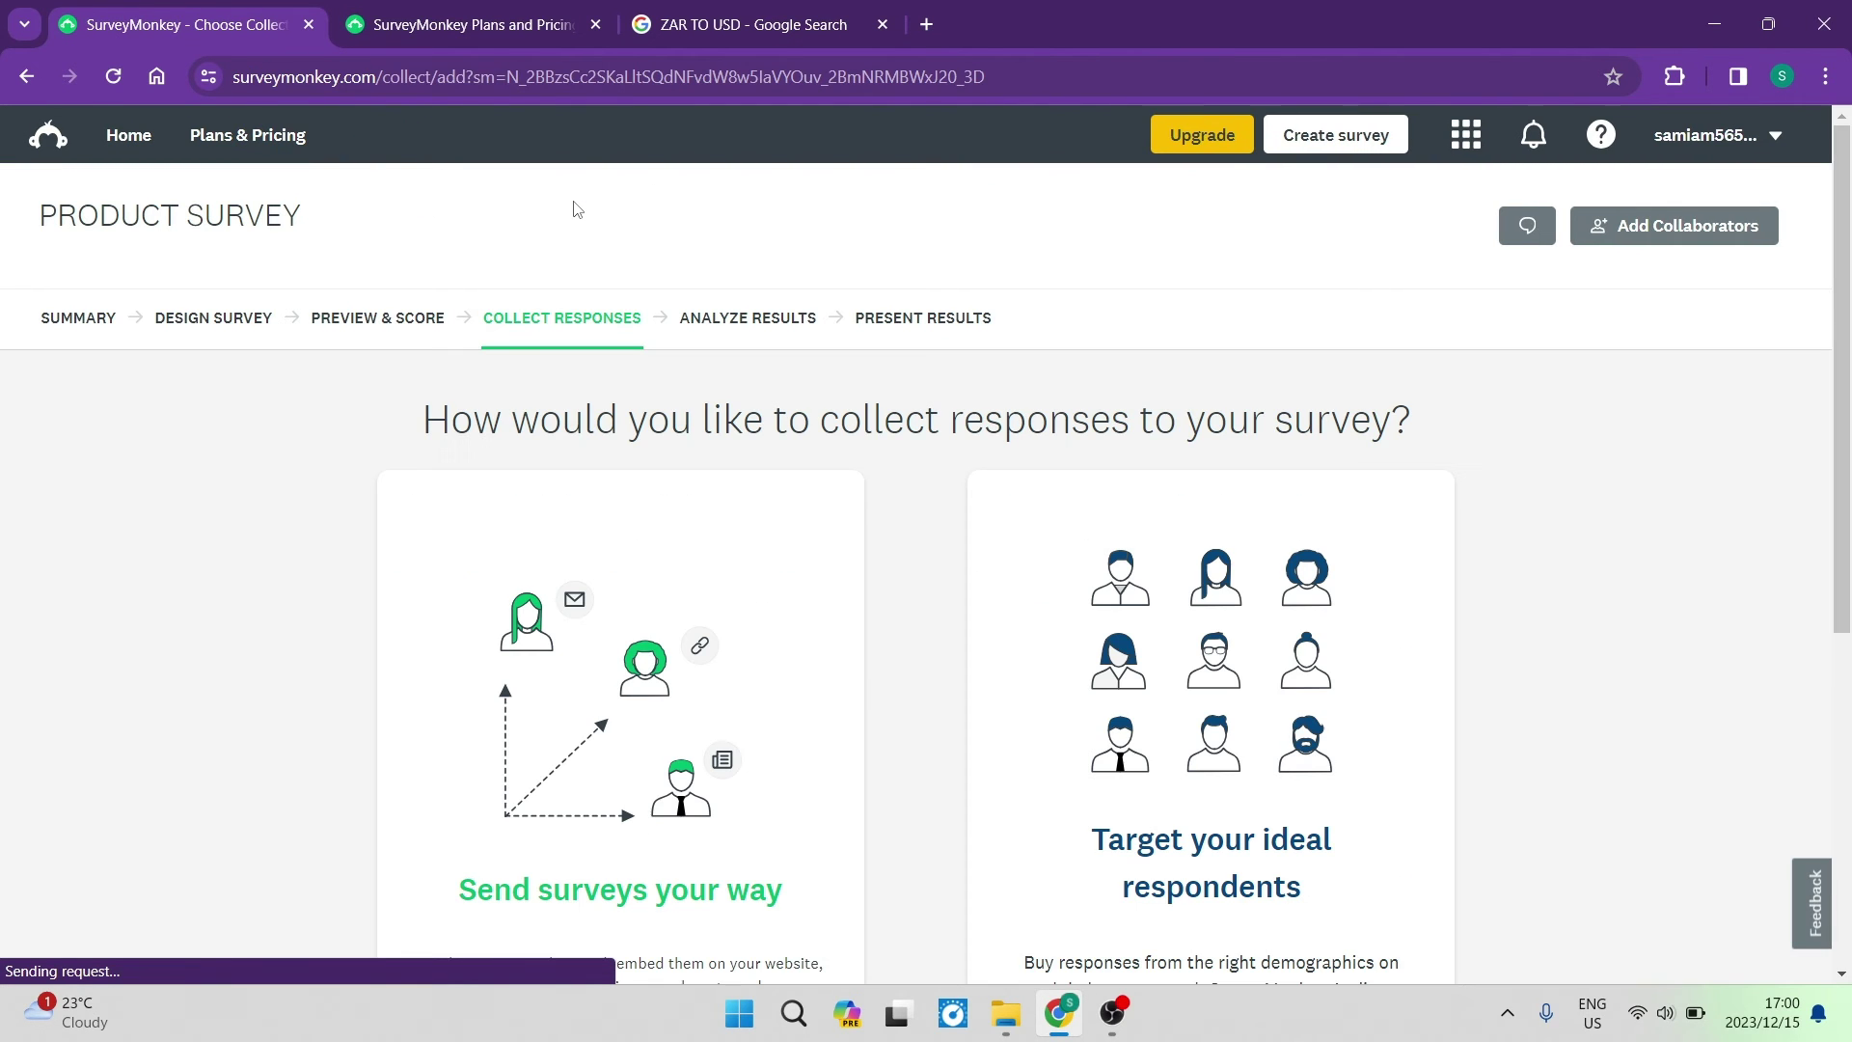
{"action": "scroll", "coordinate": [585, 437], "scroll_direction": "down", "scroll_amount": 4}
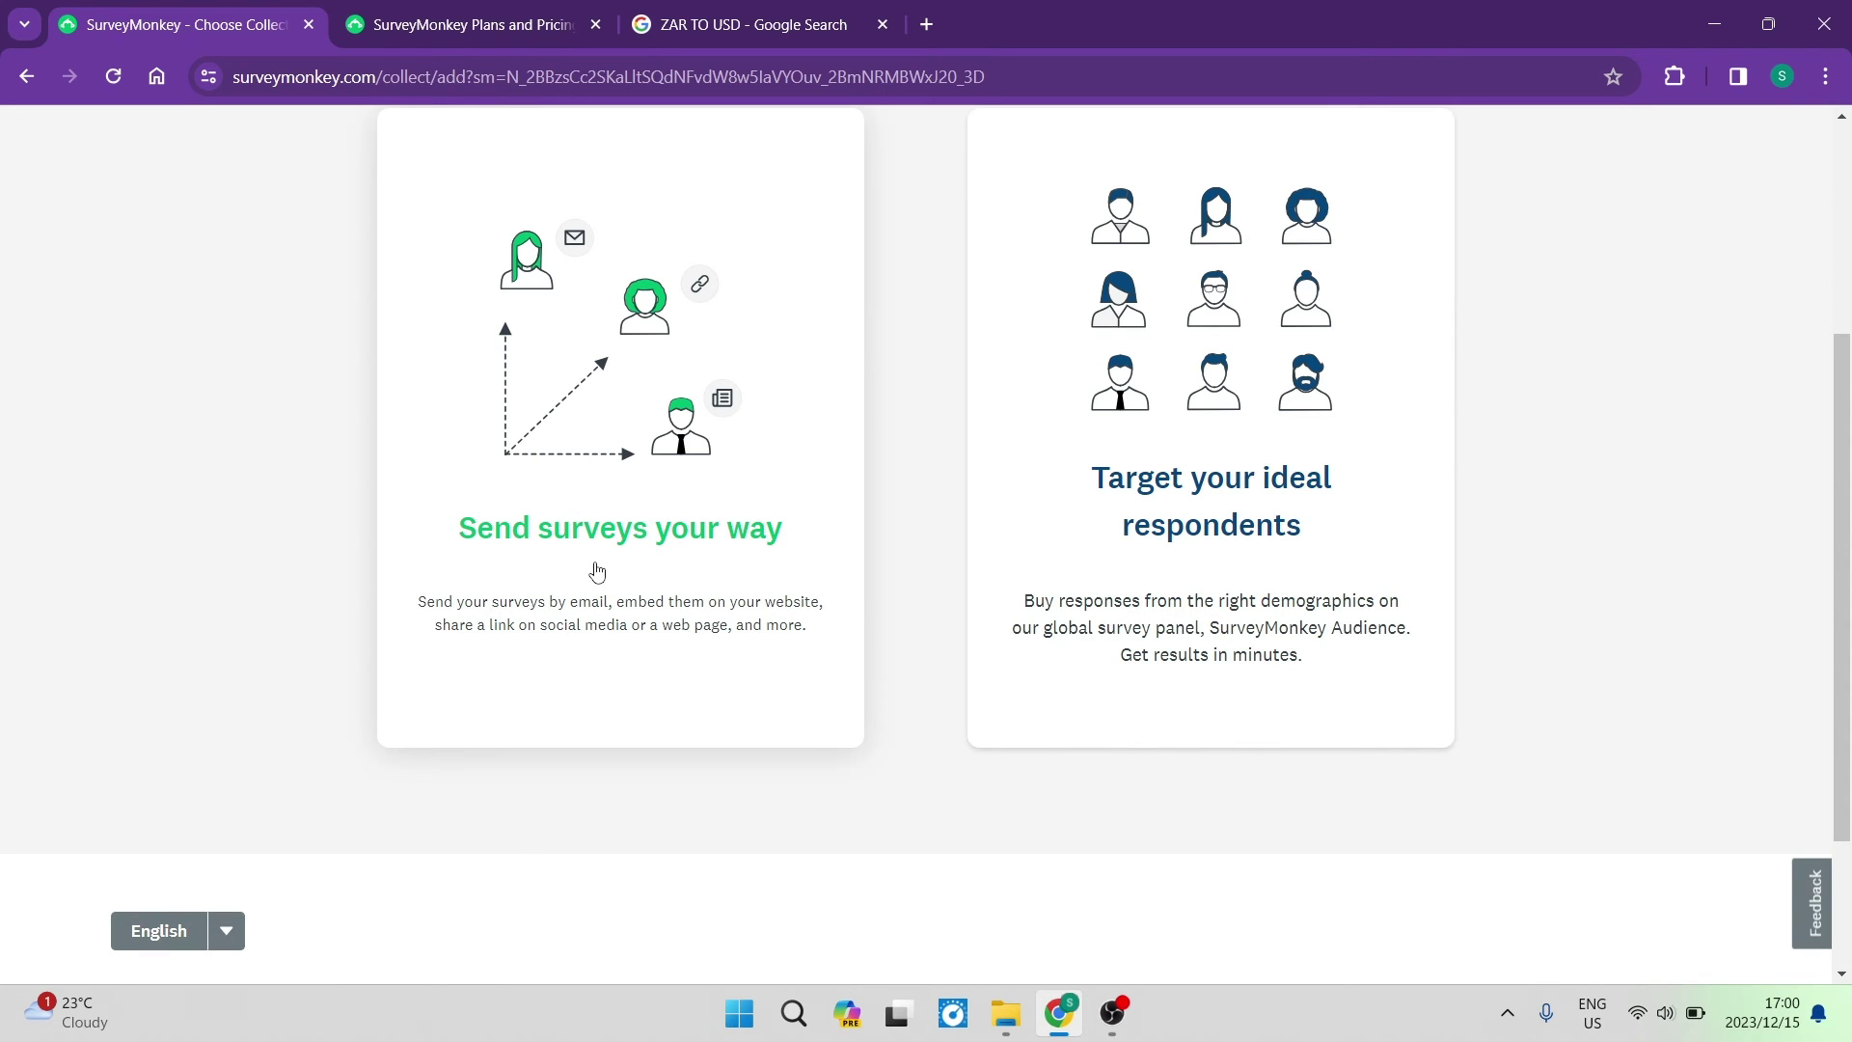
{"action": "scroll", "coordinate": [598, 572], "scroll_direction": "up", "scroll_amount": 1}
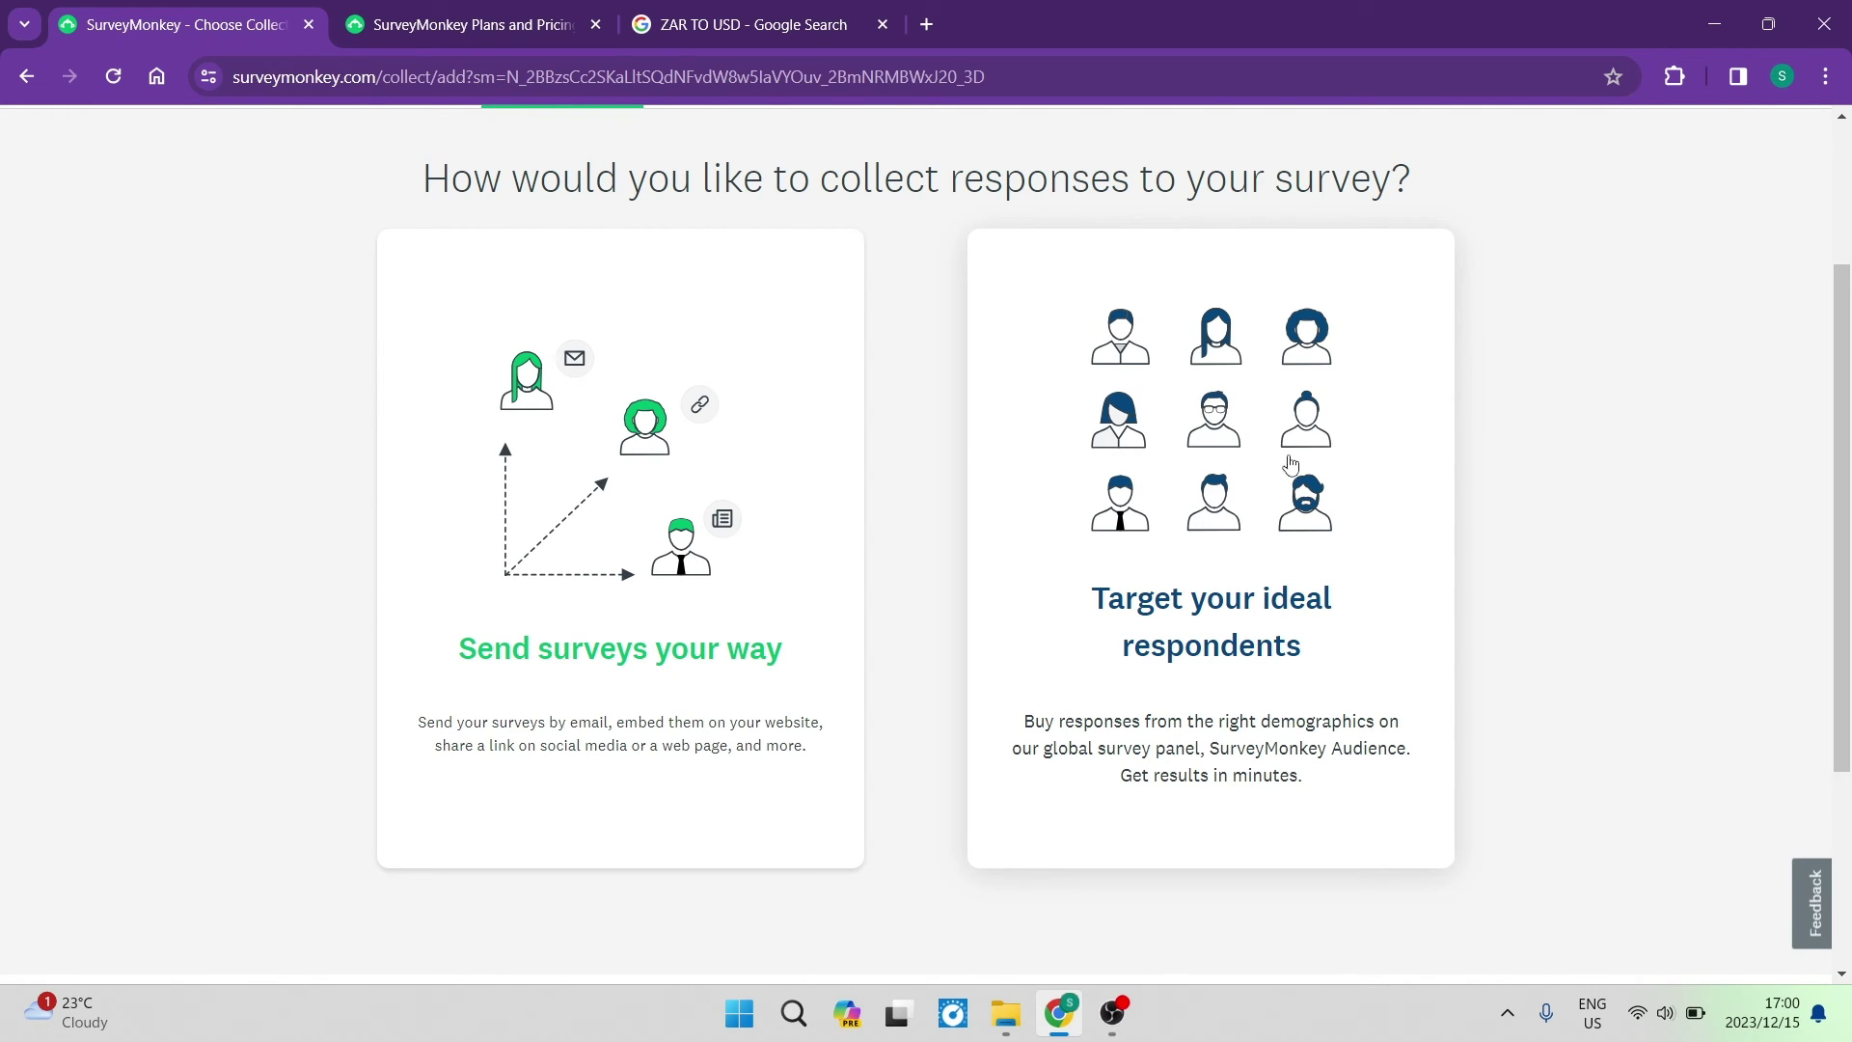
{"action": "scroll", "coordinate": [1029, 577], "scroll_direction": "up", "scroll_amount": 3}
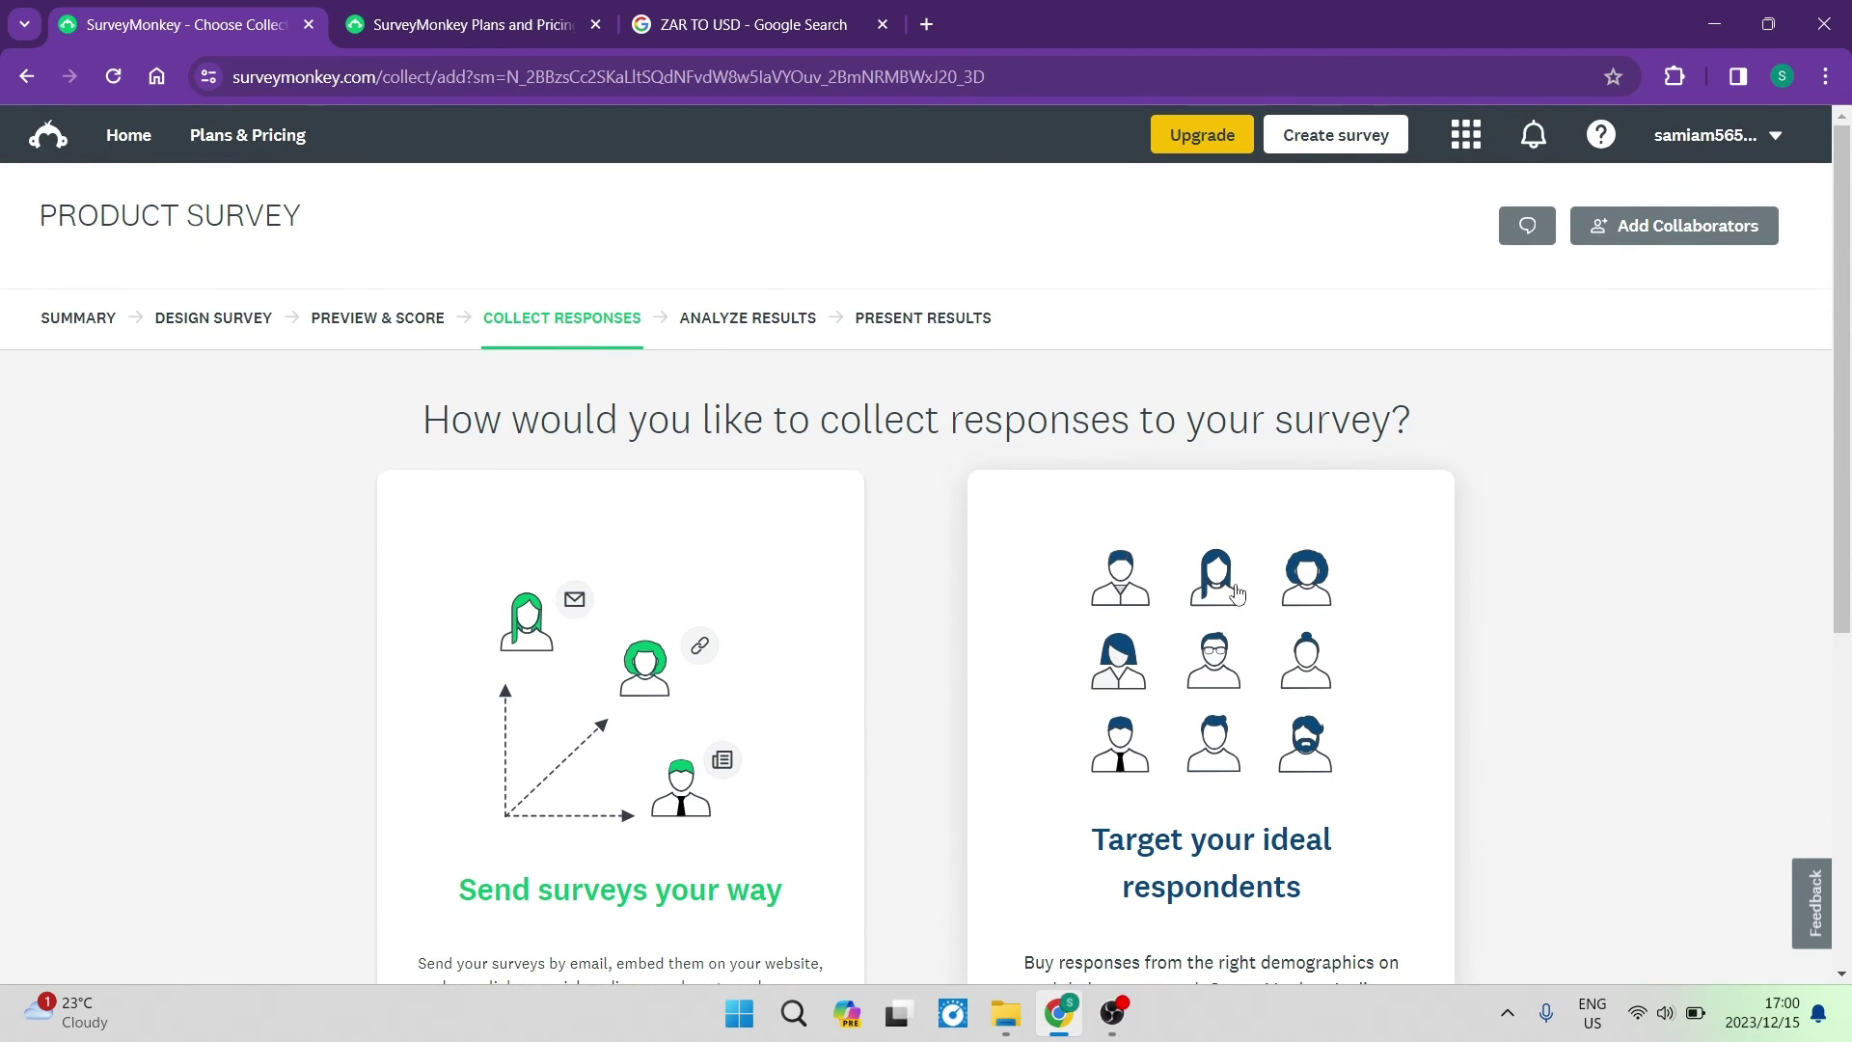
View Analyze Results for PRODUCT SURVEY, showing 0 of 0 respondents and no responses yet
{"action": "left_click", "coordinate": [723, 322]}
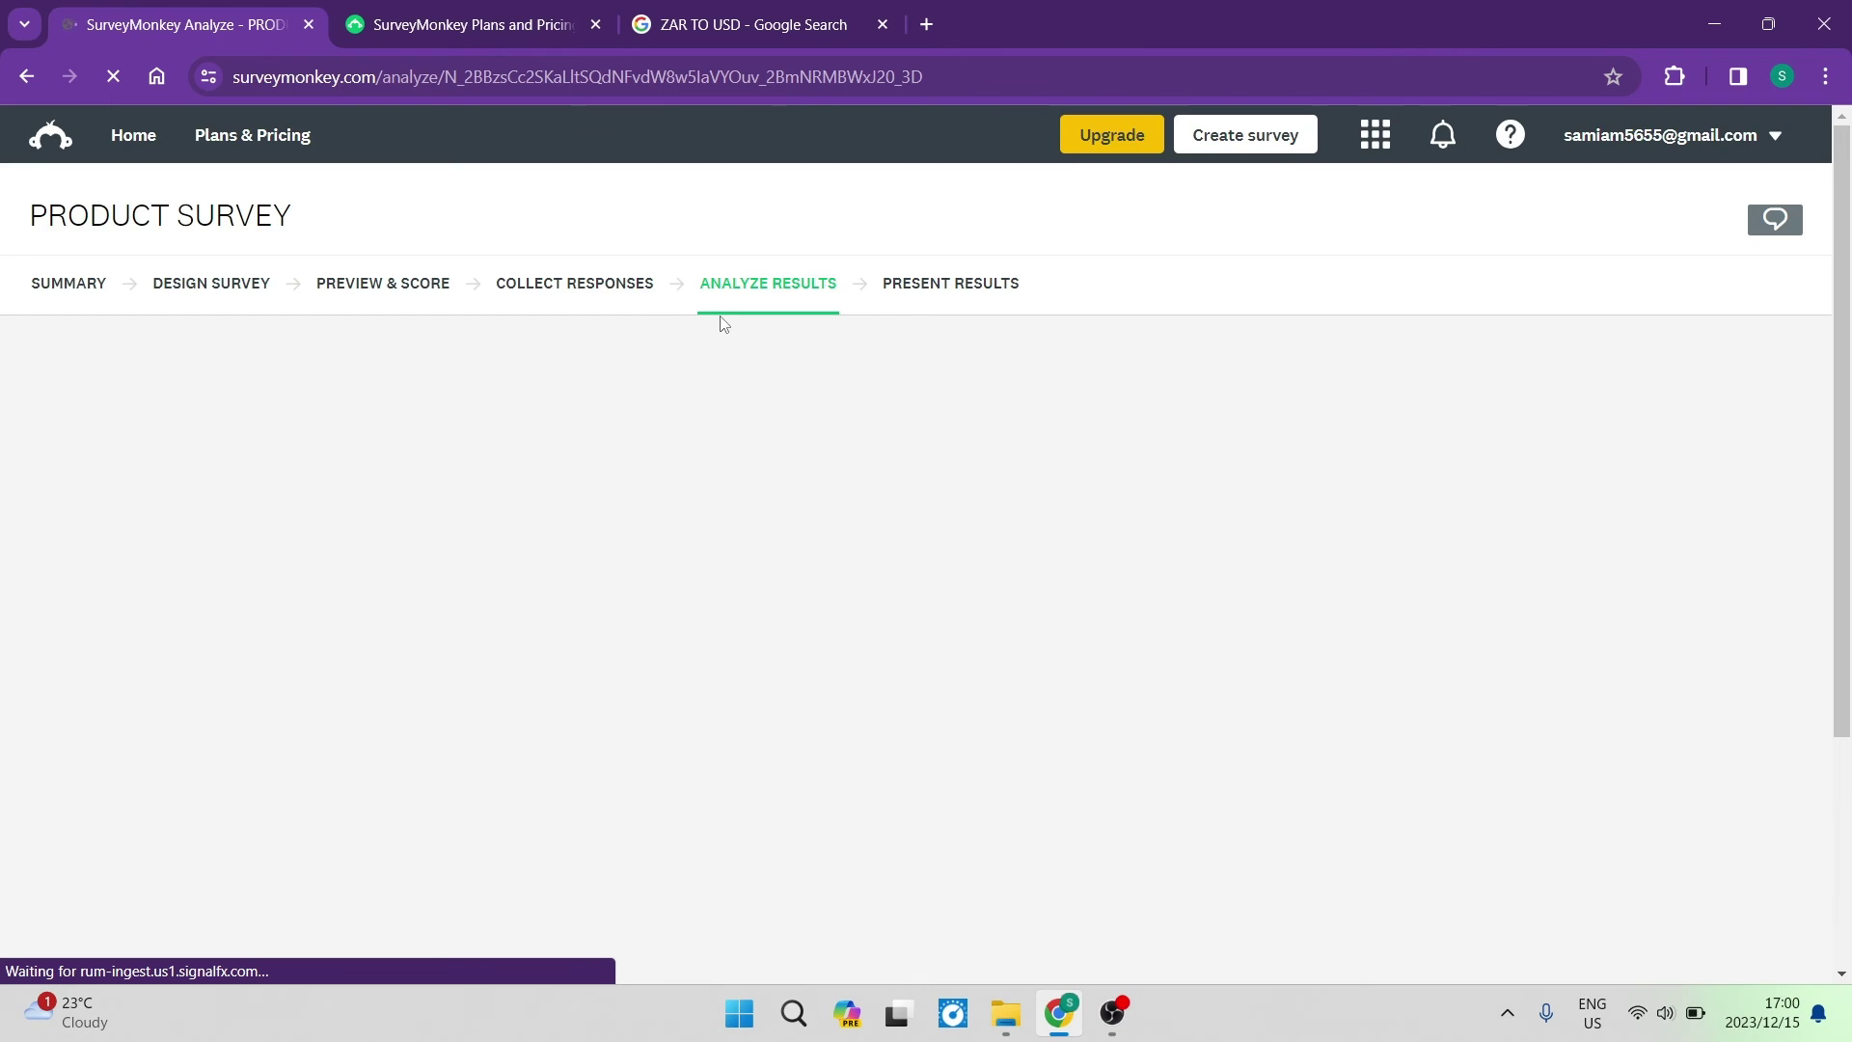
{"action": "scroll", "coordinate": [741, 450], "scroll_direction": "down", "scroll_amount": 1}
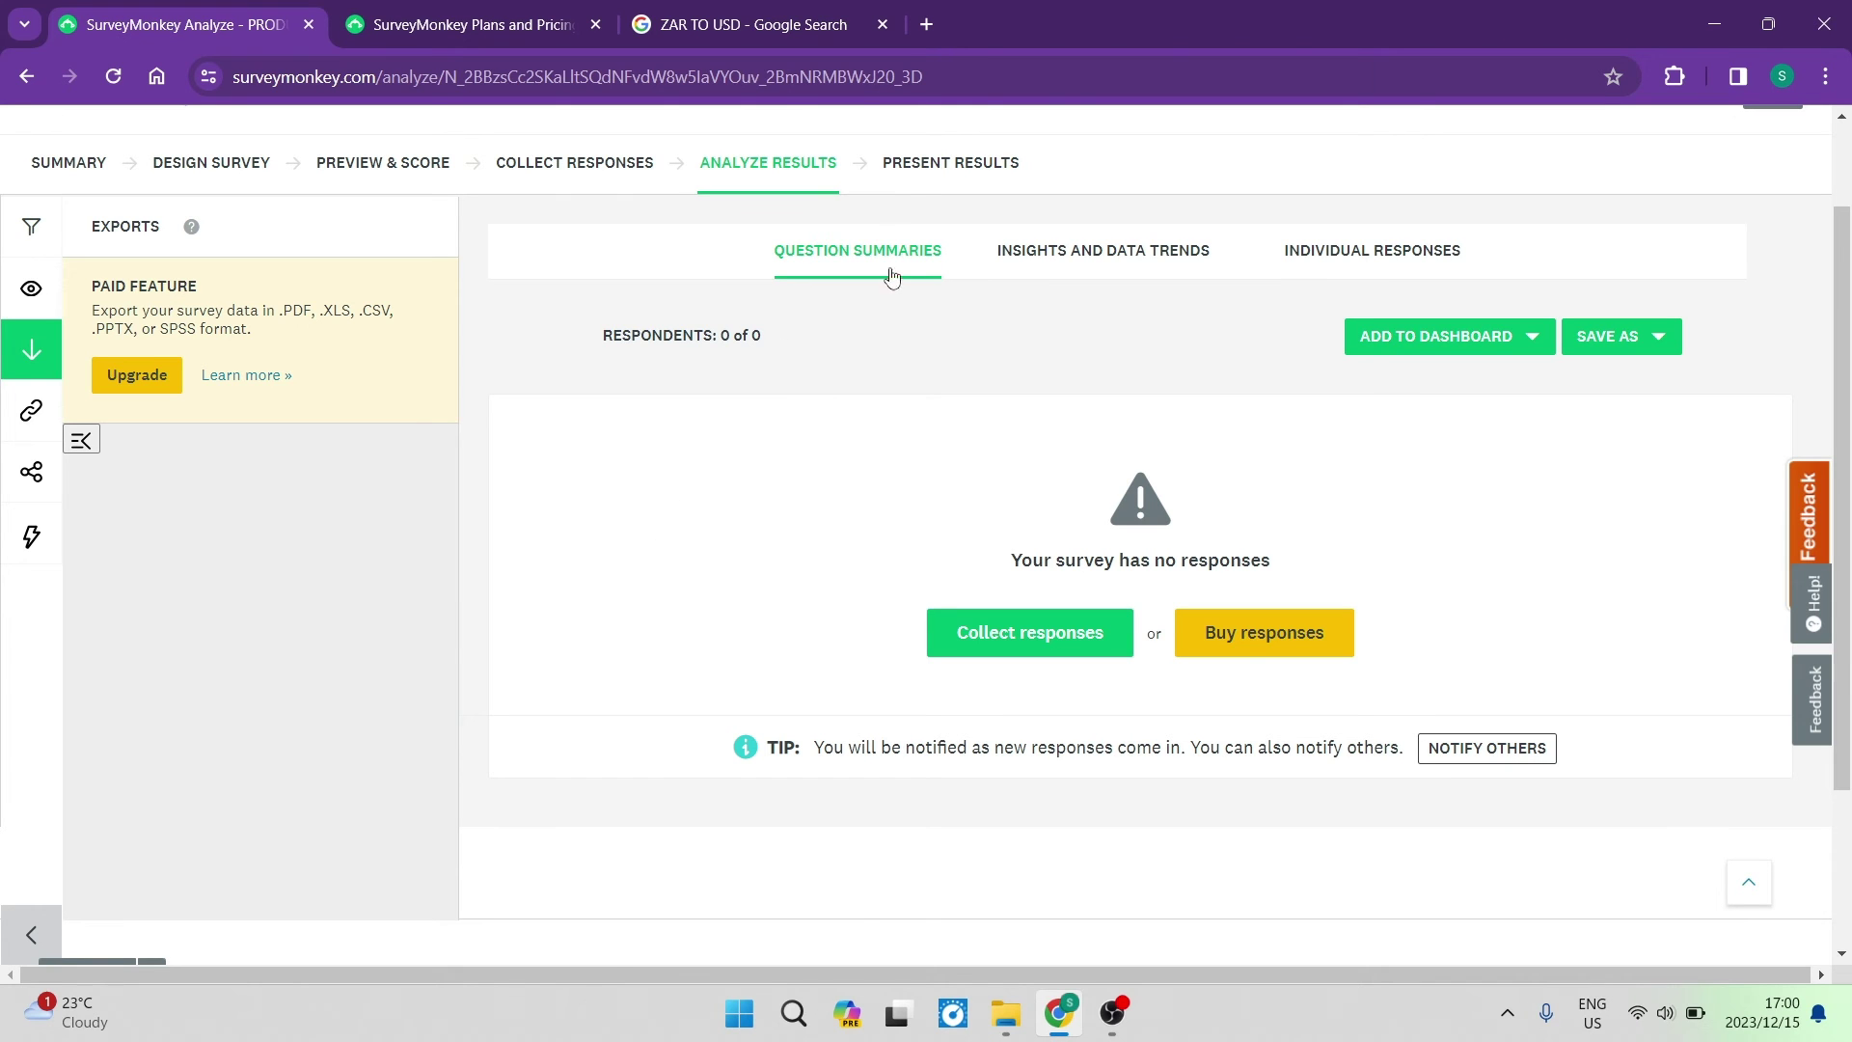
View the Present Results dashboards and start a new dashboard
{"action": "left_click", "coordinate": [915, 167]}
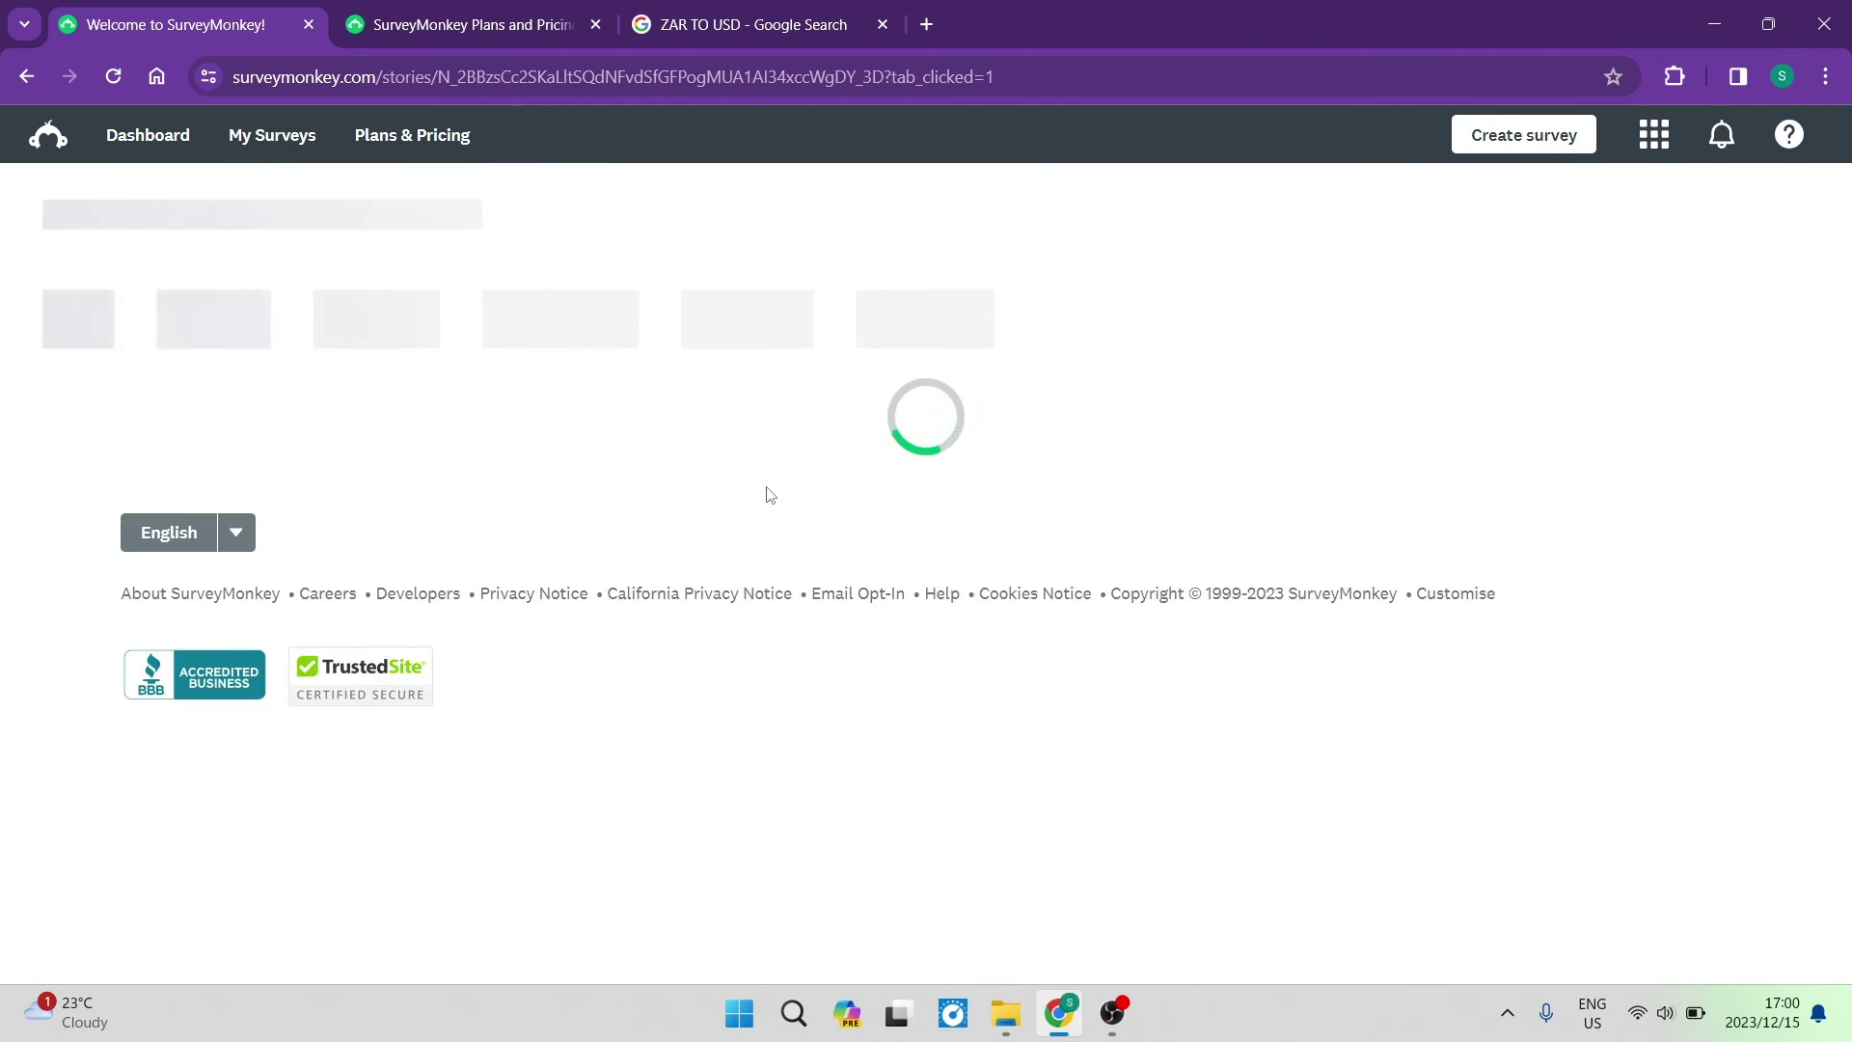
{"action": "left_click", "coordinate": [904, 737]}
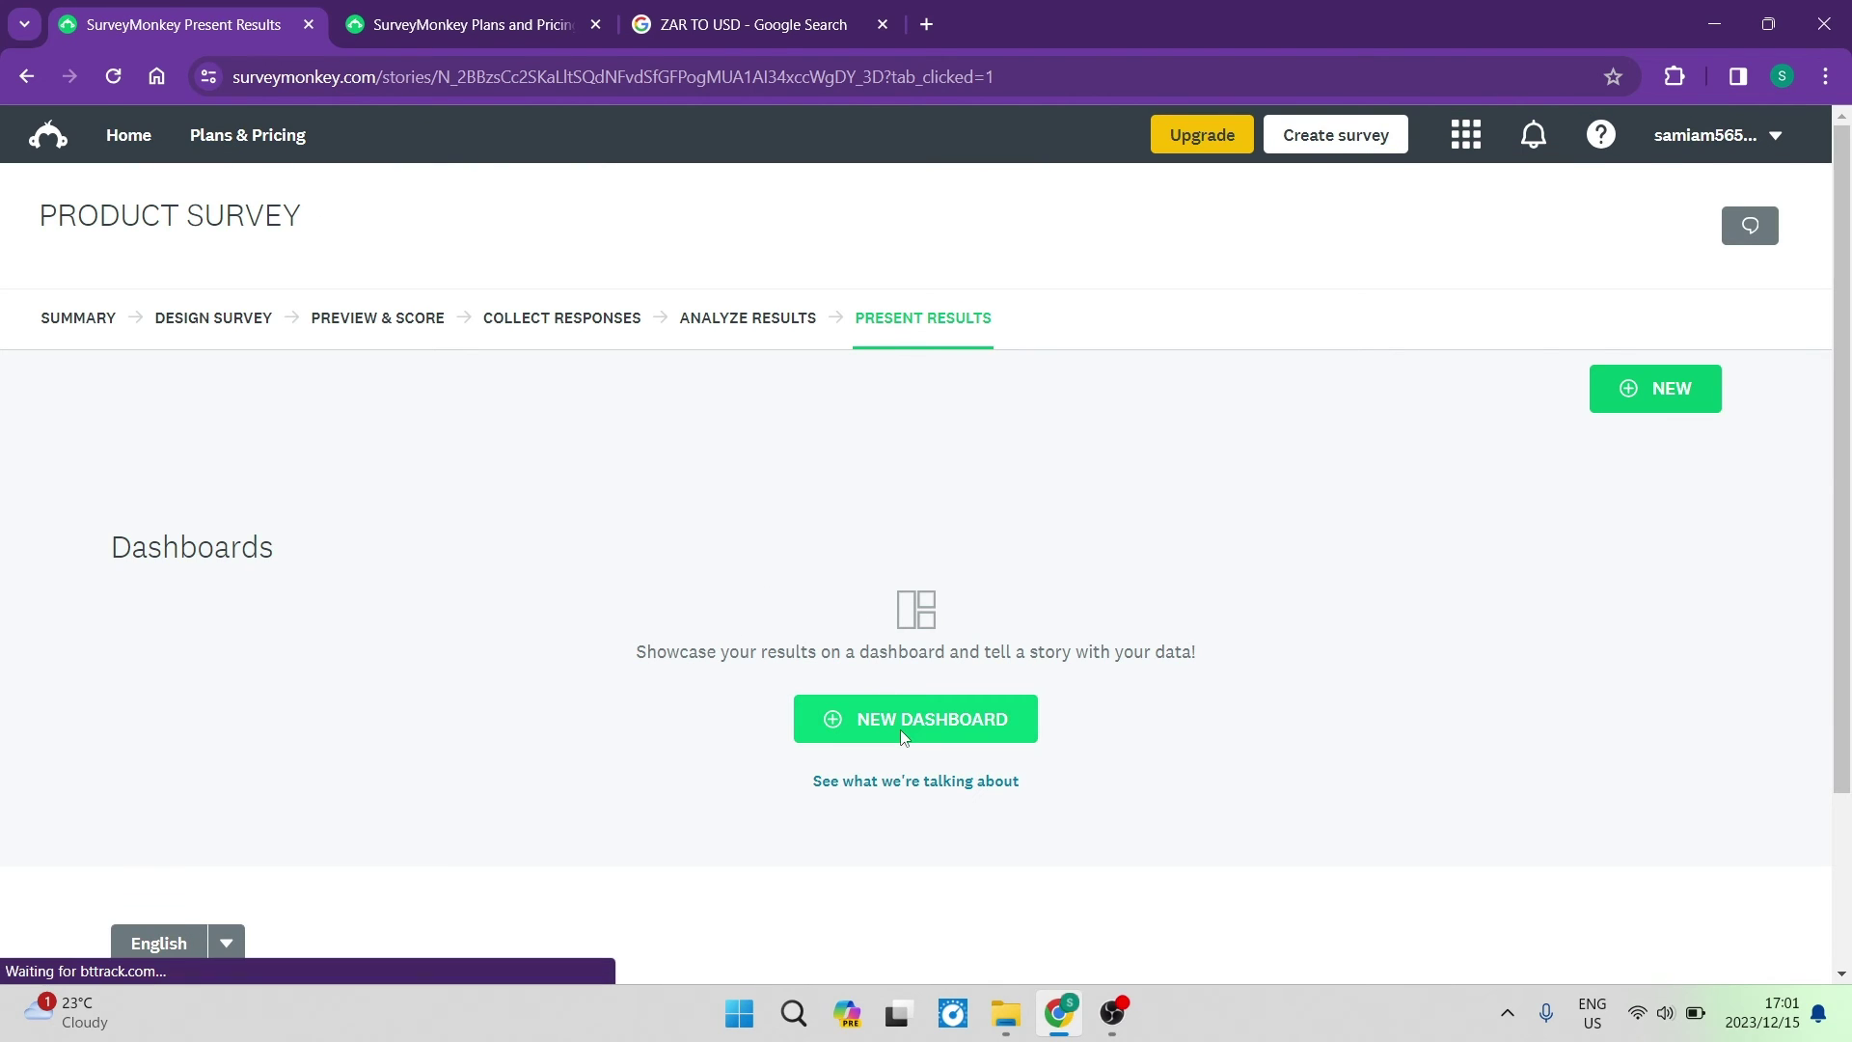